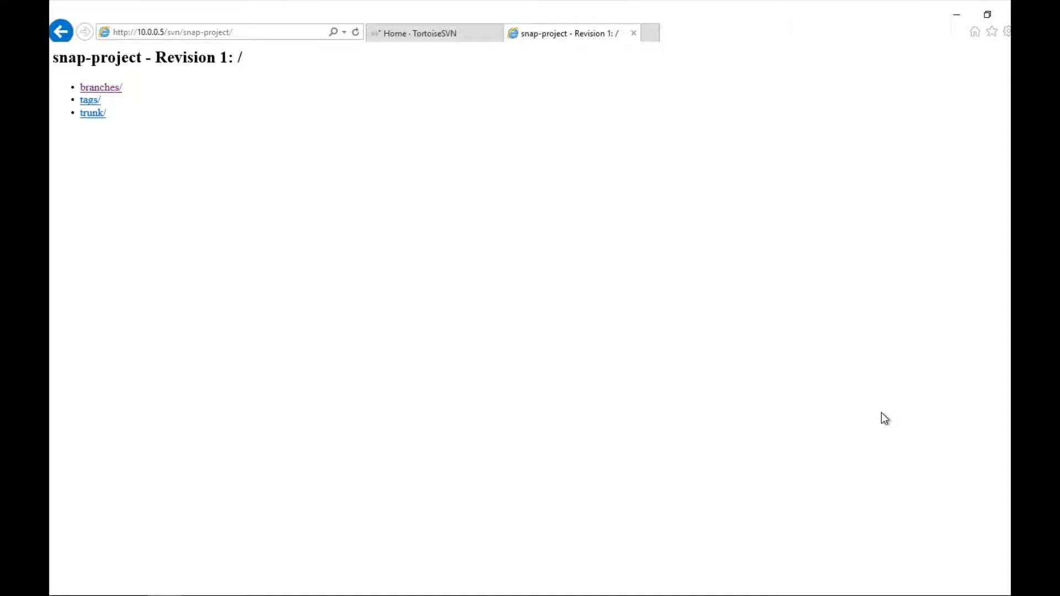
Step: Select the snap-project repository URL in the address bar and bring the svn notes forward
click(245, 33)
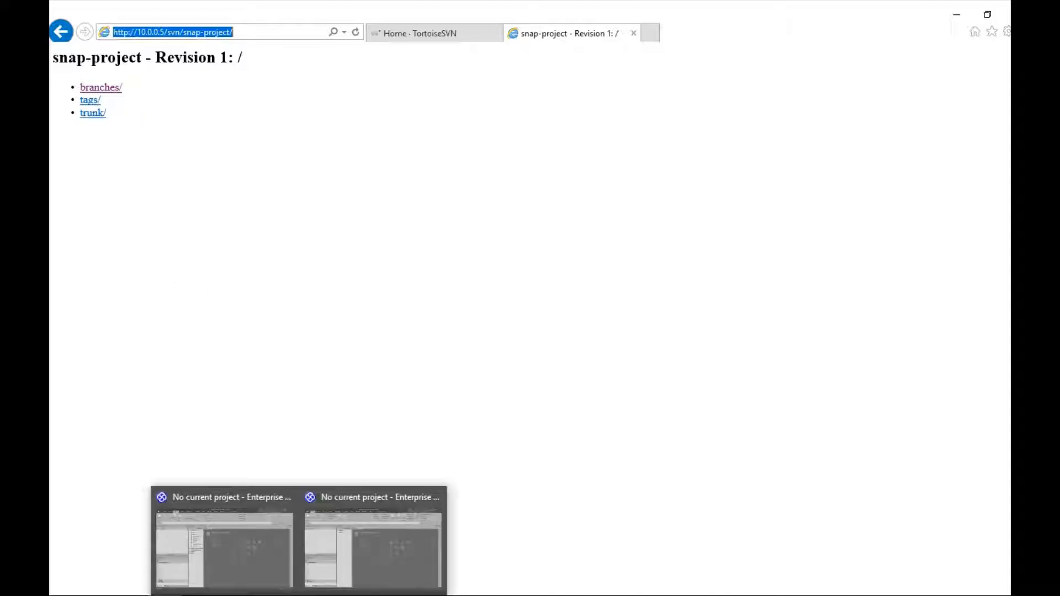
click(265, 530)
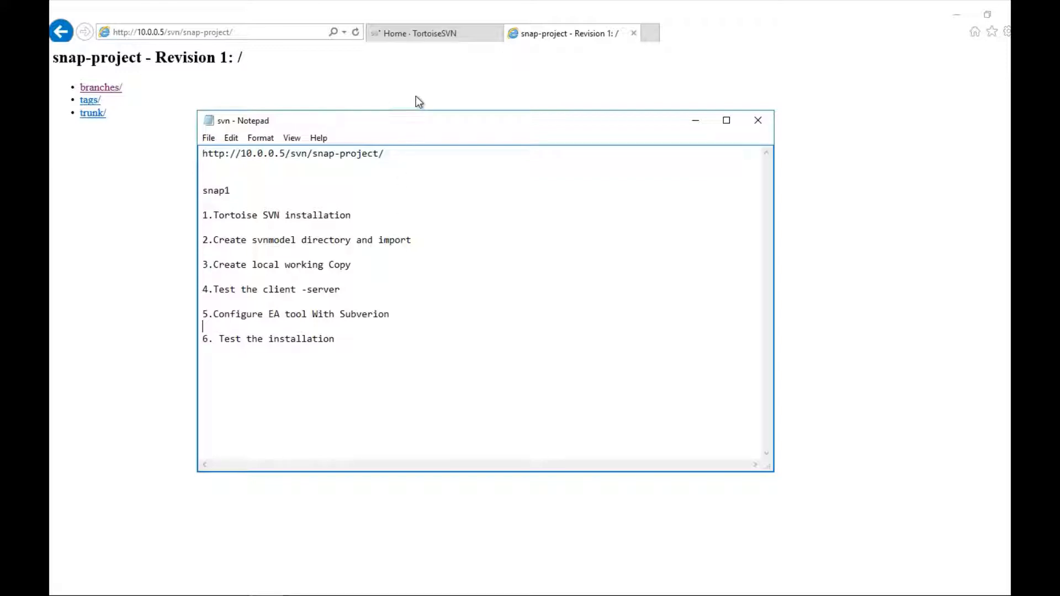
Step: Show the TortoiseSVN 1.10.0 installers on the site's Downloads page, then minimize Internet Explorer
click(431, 38)
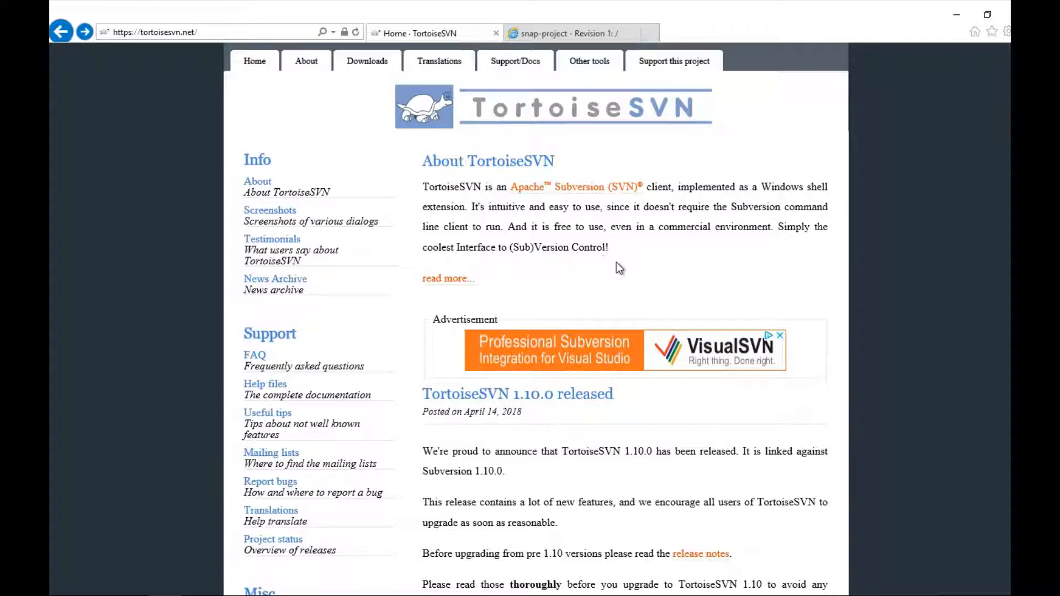
click(354, 63)
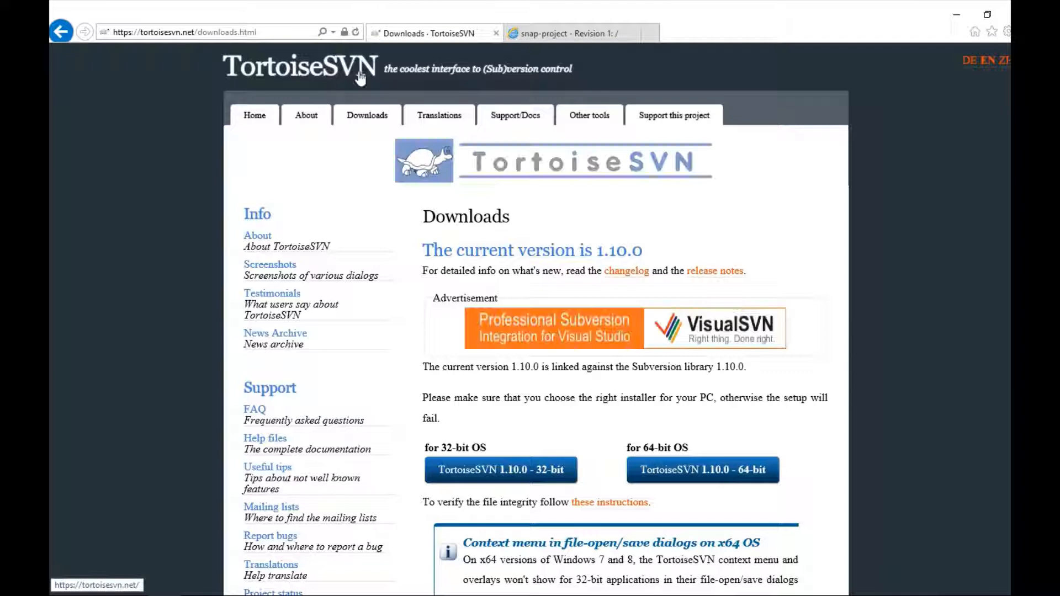
scroll(465, 244, down, 3)
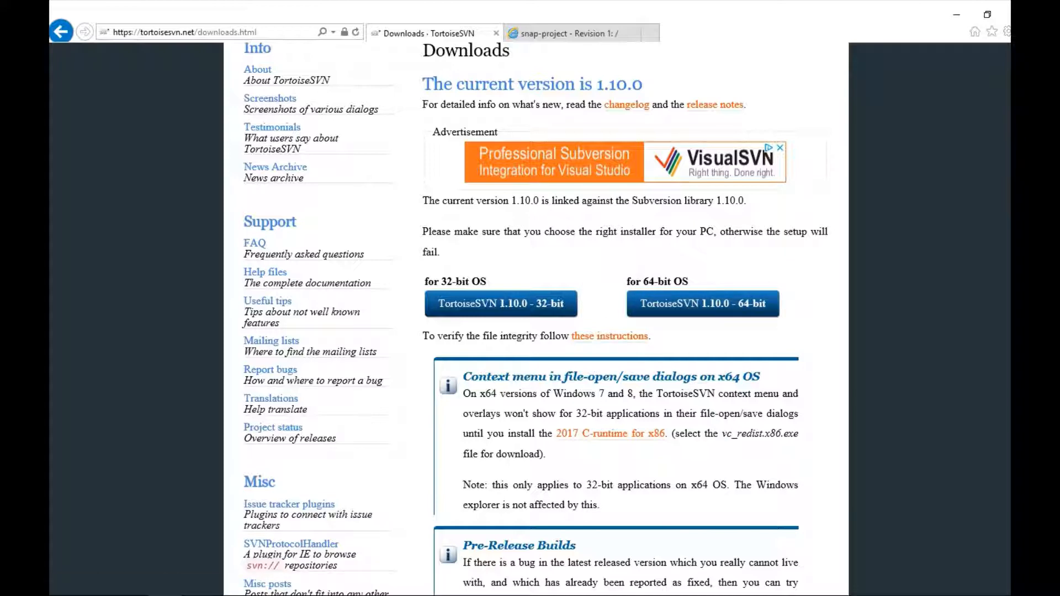
click(956, 15)
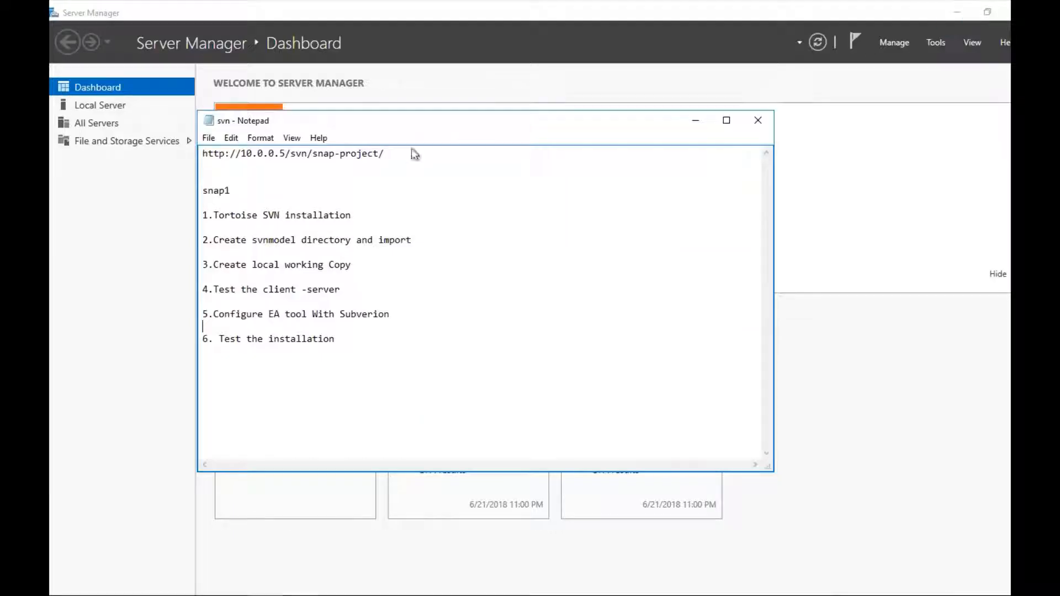
Step: Install TortoiseSVN 1.10.0.28176 (64 bit) from the desktop .msi, keeping all default features
click(956, 14)
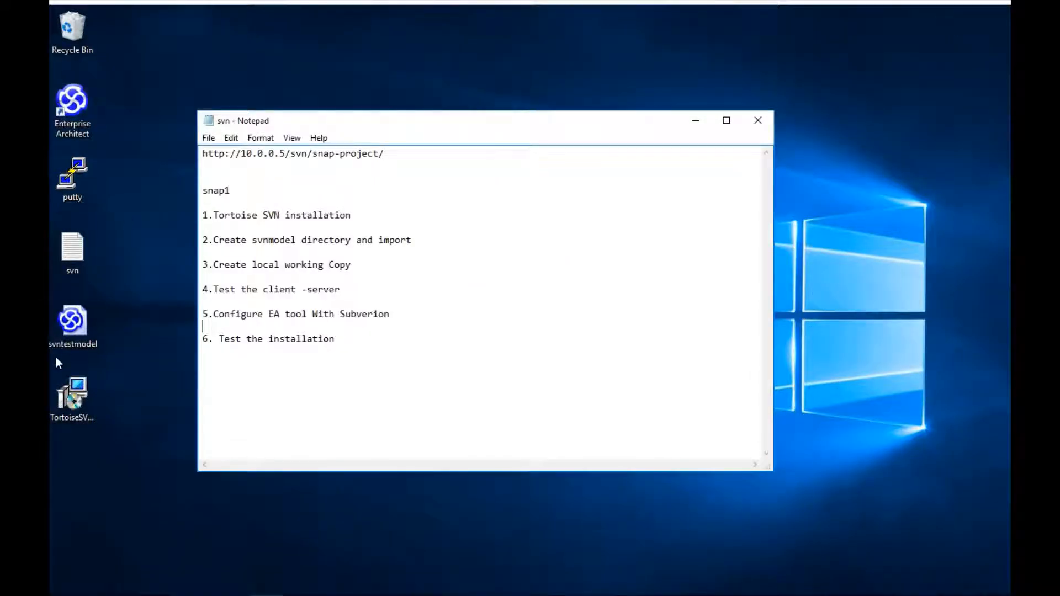
double_click(72, 395)
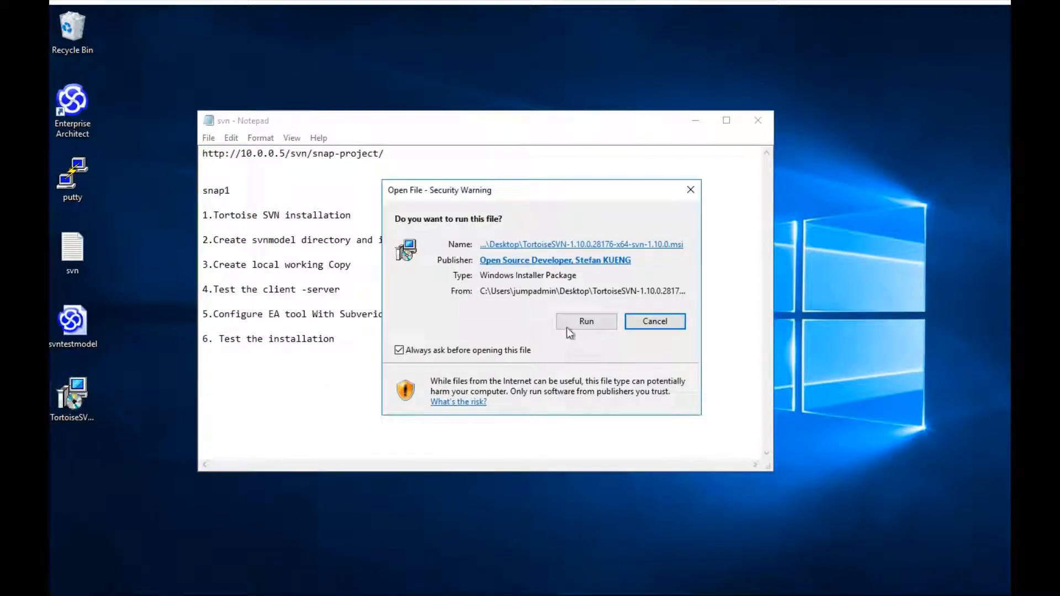
click(569, 324)
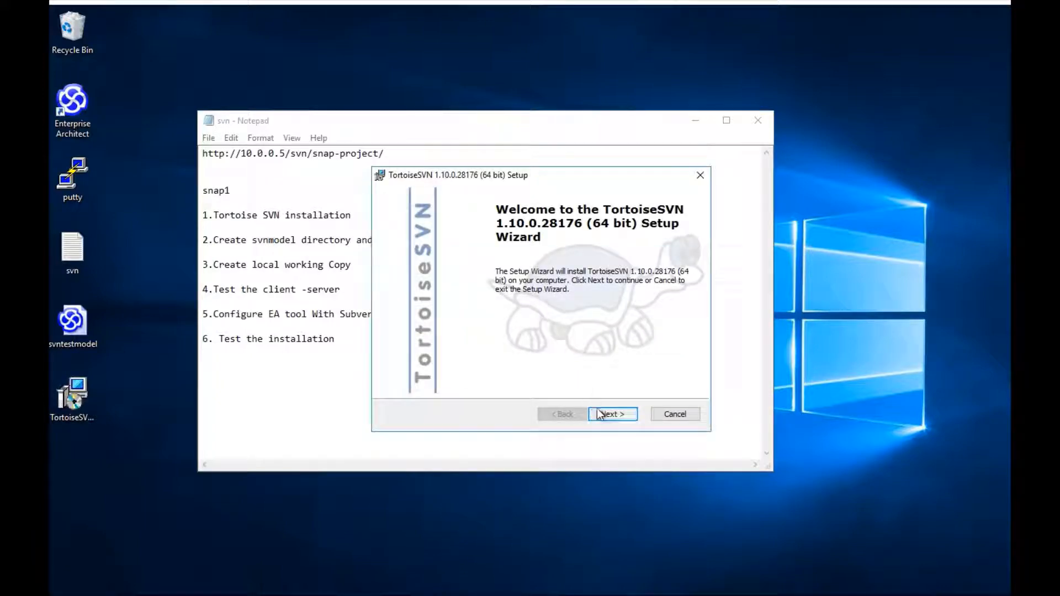
click(603, 414)
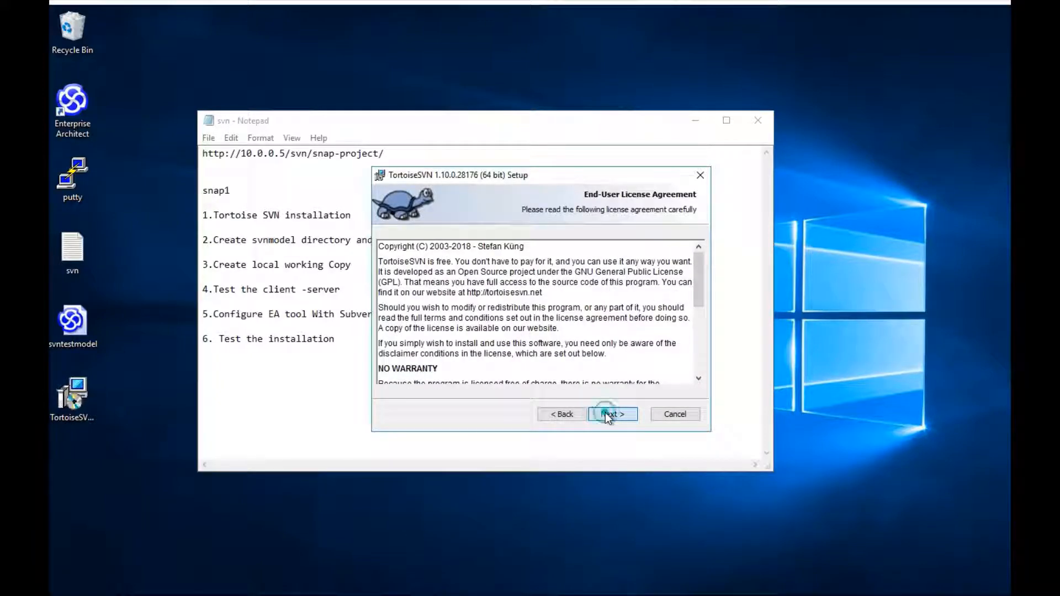
click(605, 413)
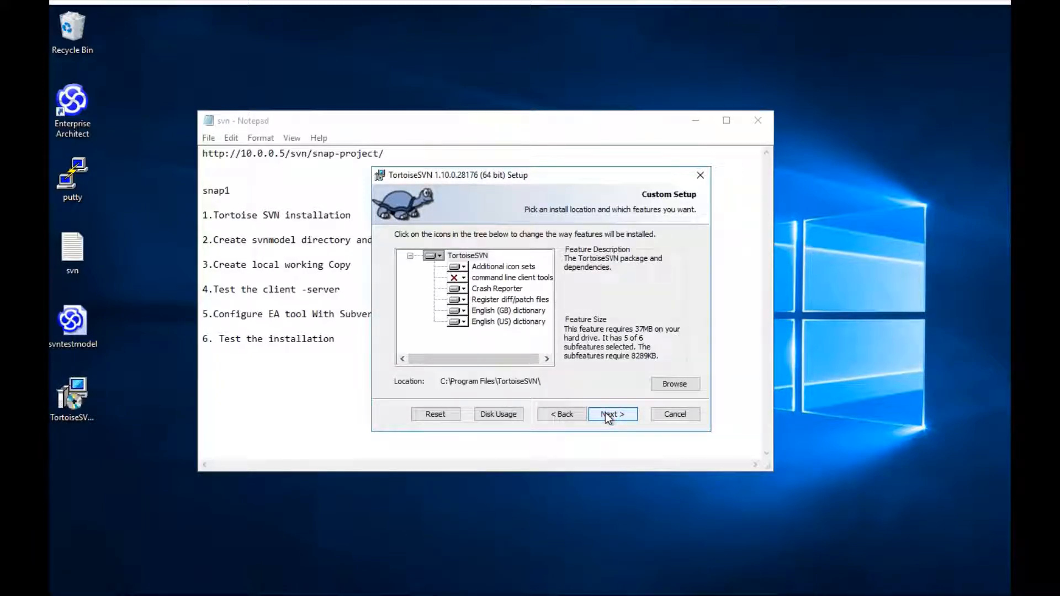
click(605, 413)
click(605, 414)
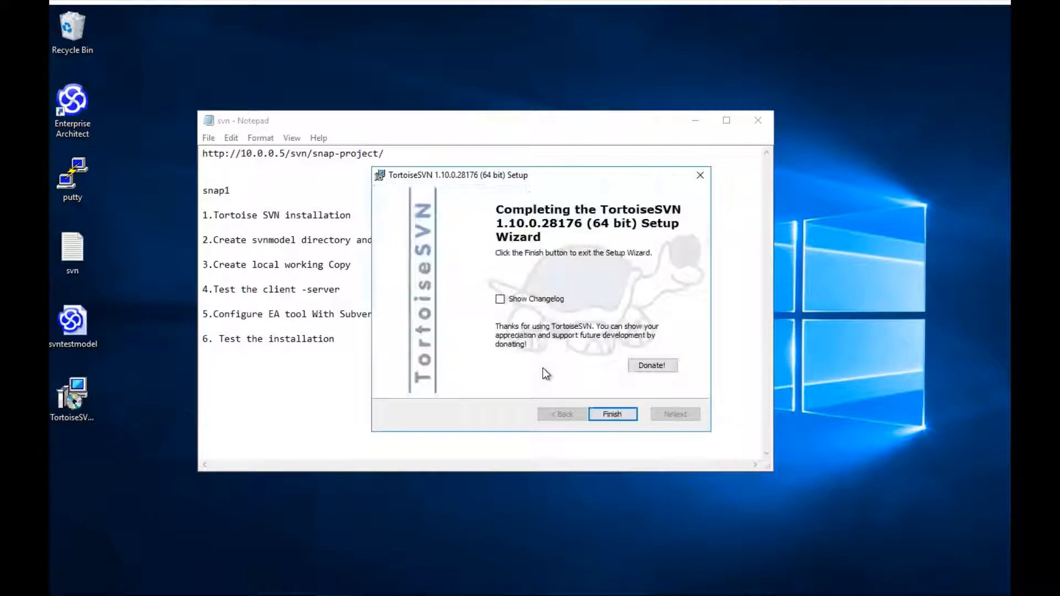
click(604, 415)
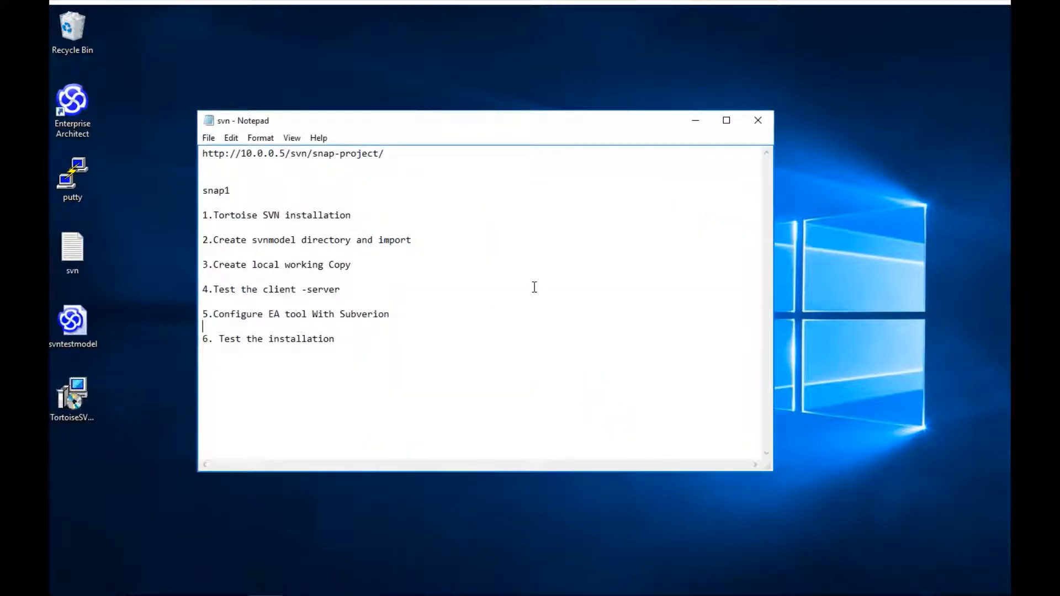
Step: Browse in File Explorer to the C:\Users\Public folder
click(213, 591)
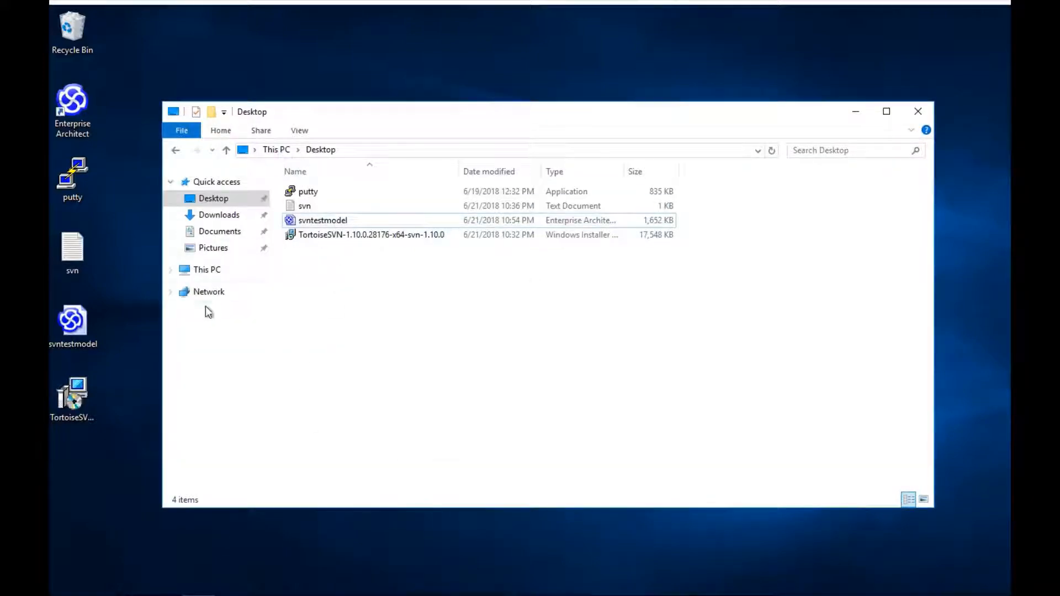
click(195, 276)
double_click(510, 292)
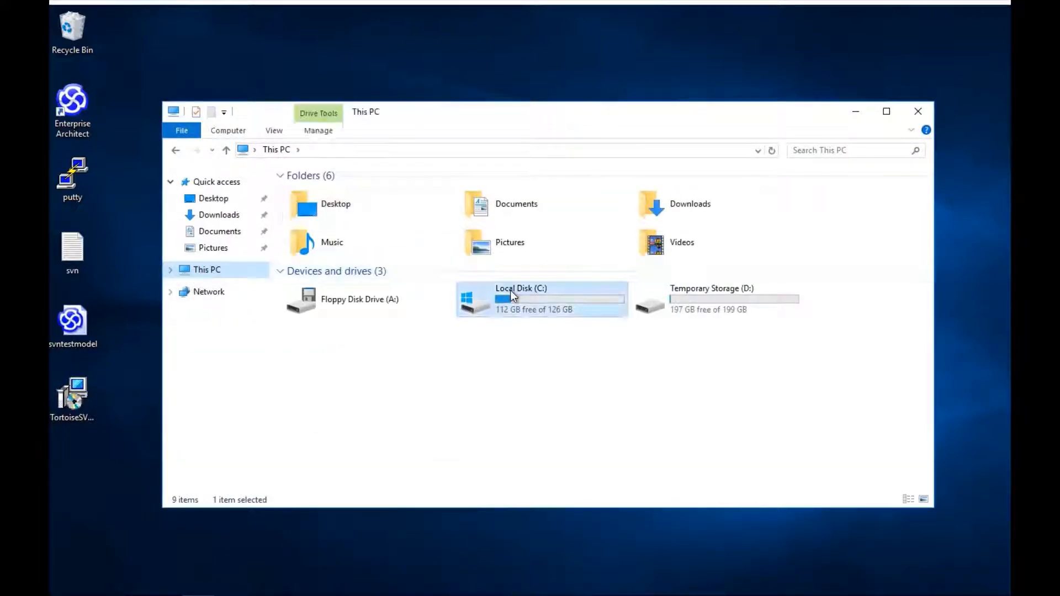
click(310, 279)
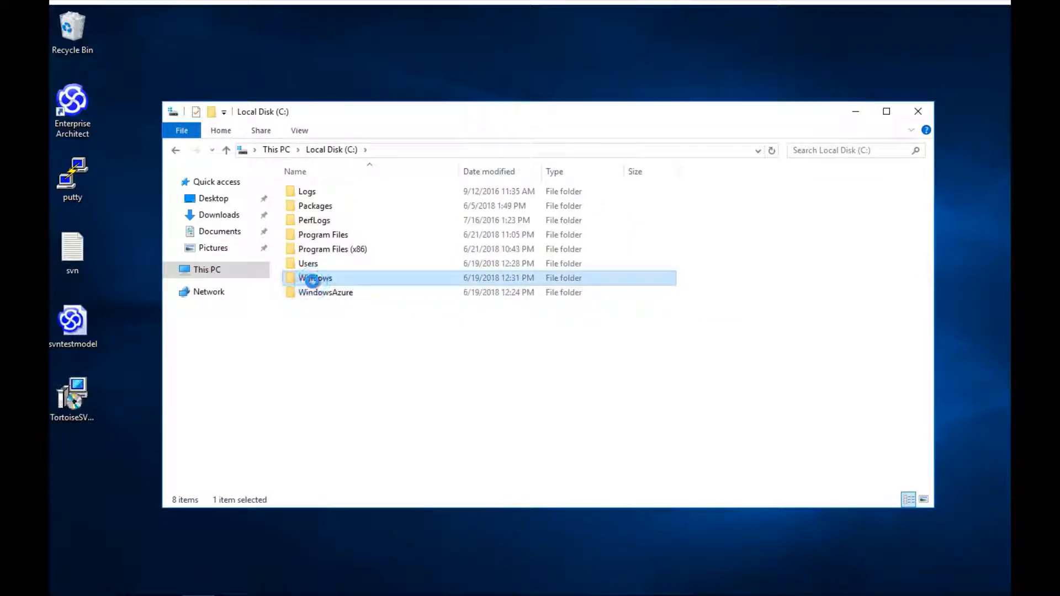
right_click(313, 280)
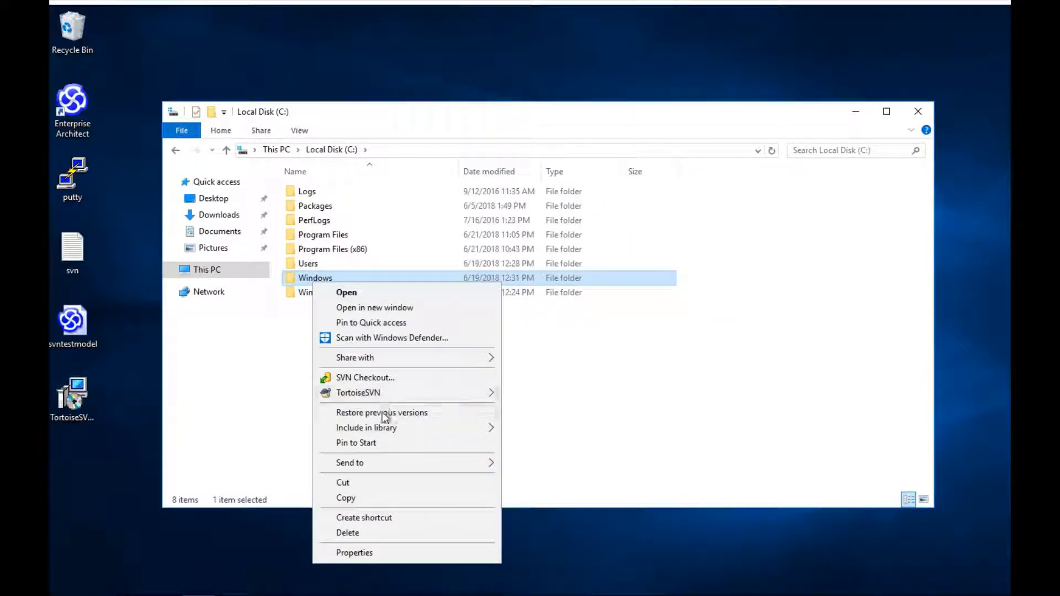
mouse_move(384, 393)
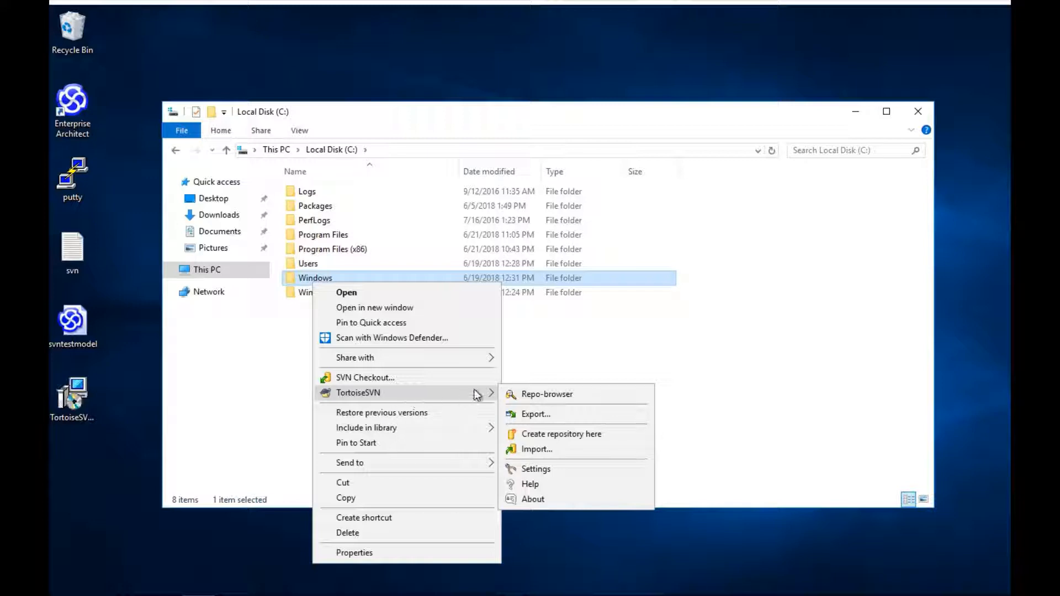
click(635, 374)
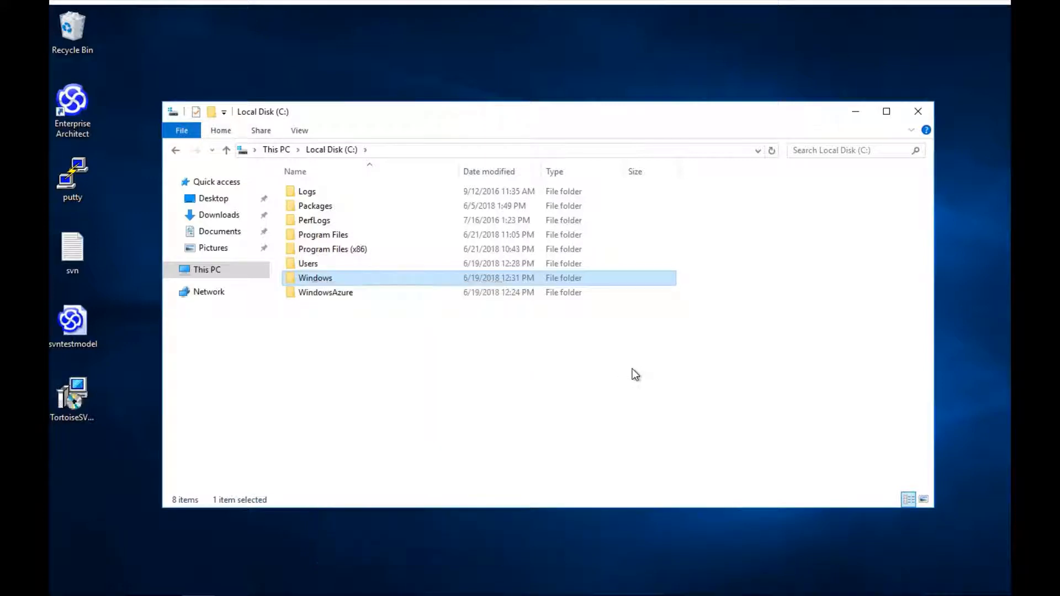
drag(463, 122, 571, 106)
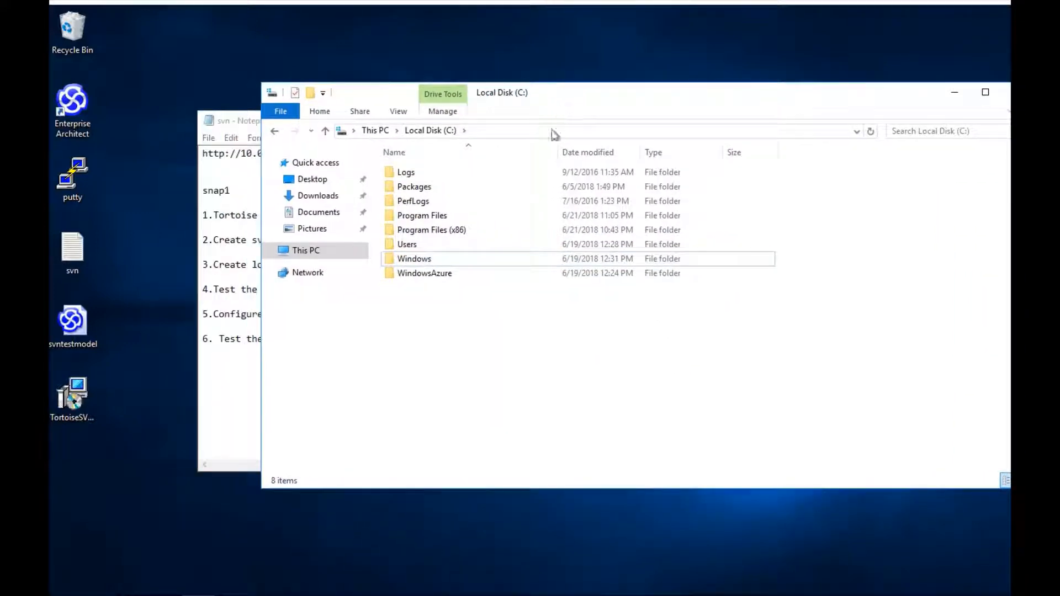
click(408, 246)
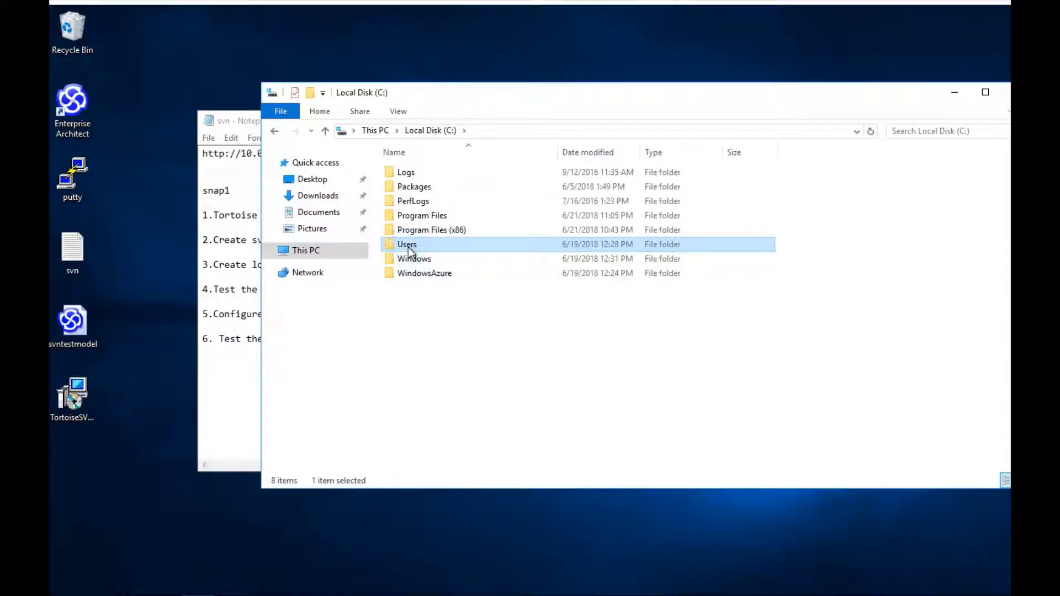
double_click(408, 247)
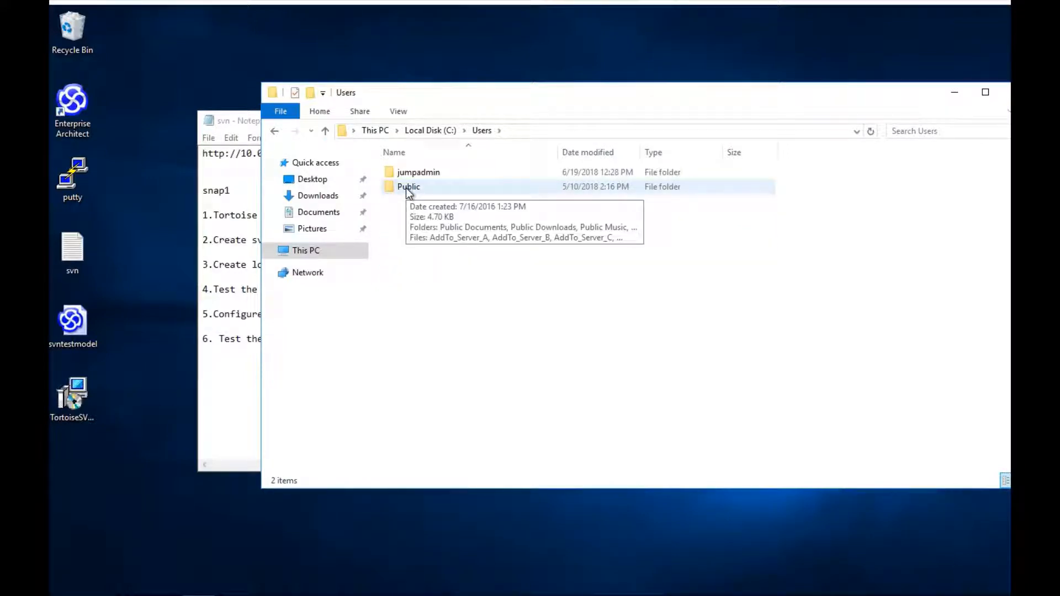
double_click(407, 189)
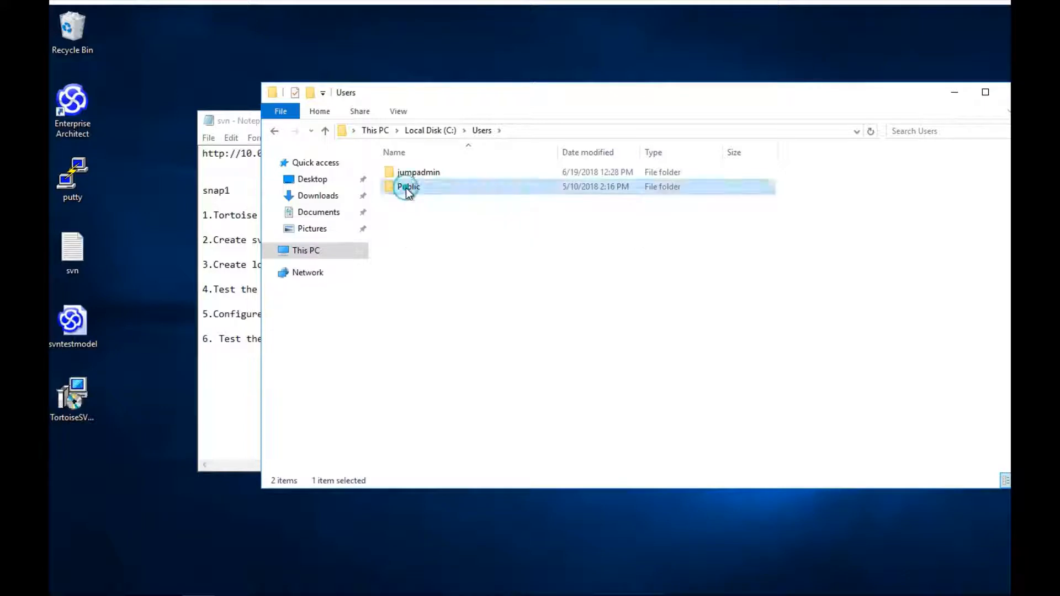
Step: Create a new folder named tmp in C:\Users\Public
right_click(473, 383)
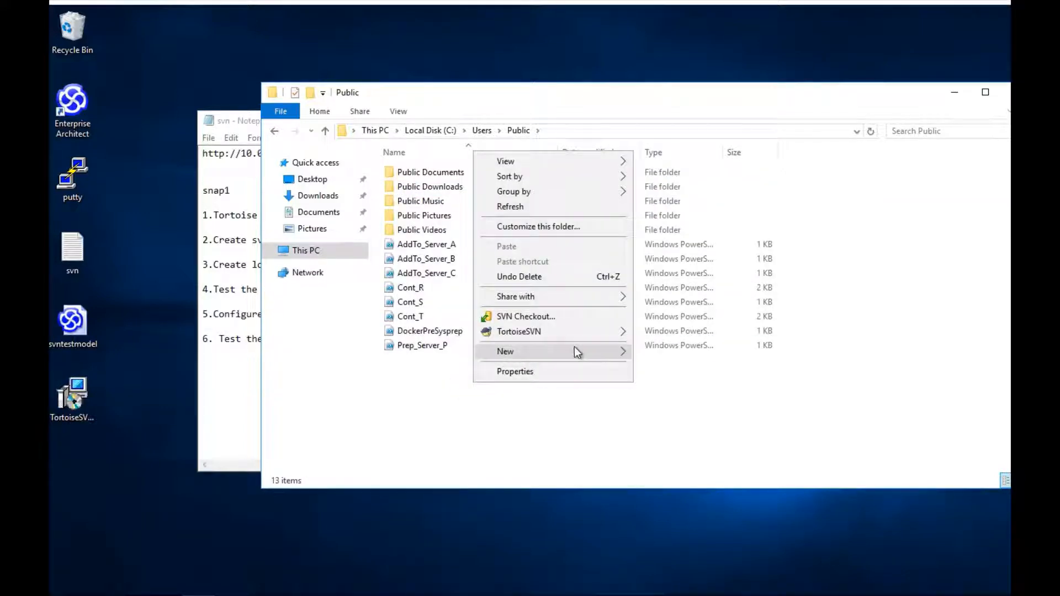
mouse_move(574, 351)
key(Return)
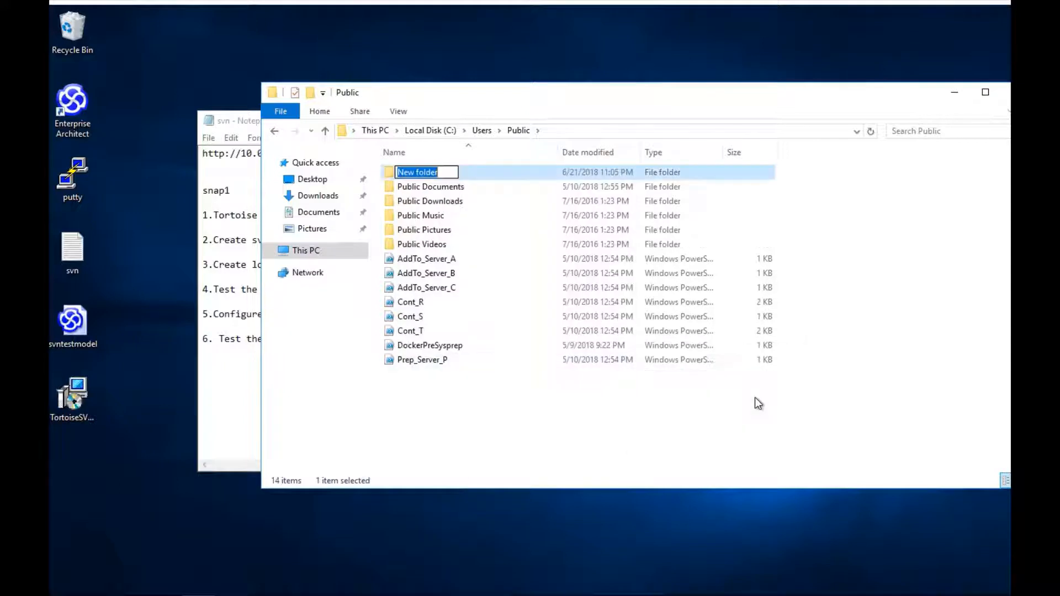
text(tmp)
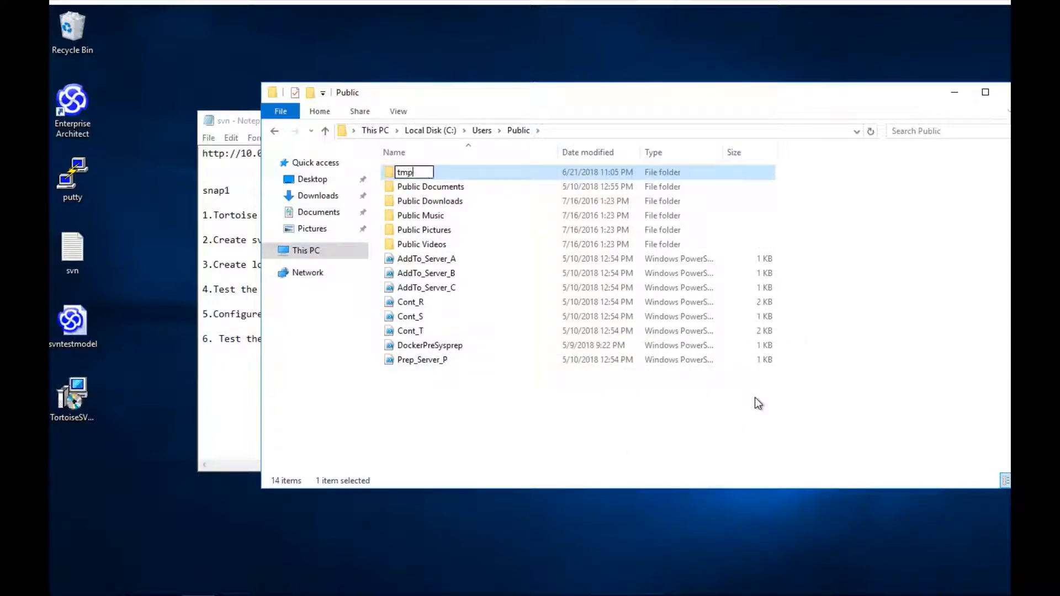
key(Return)
key(Return)
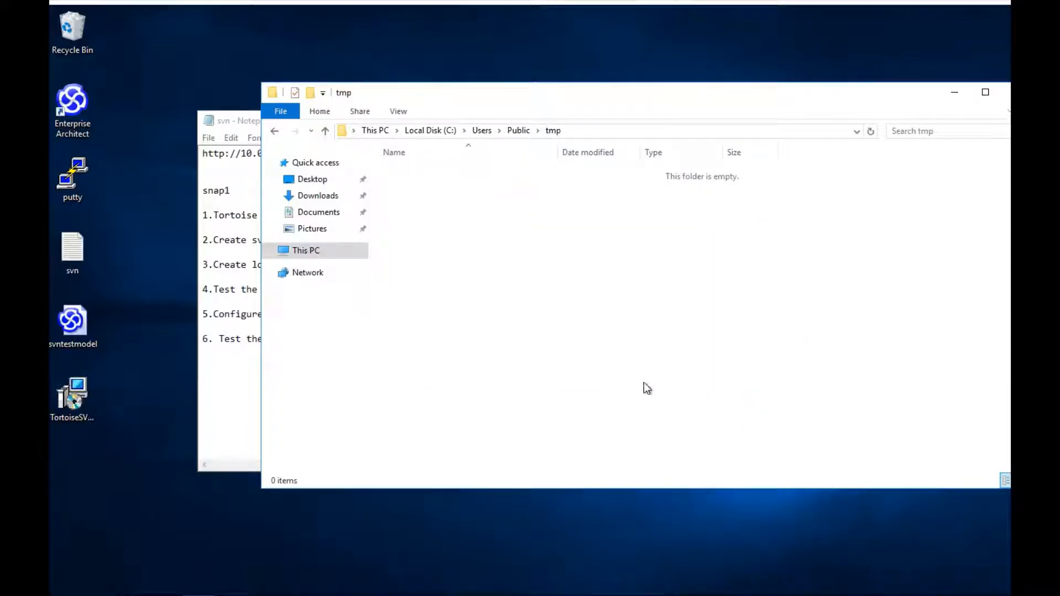
Step: Create a folder named svnmodel inside tmp
right_click(471, 232)
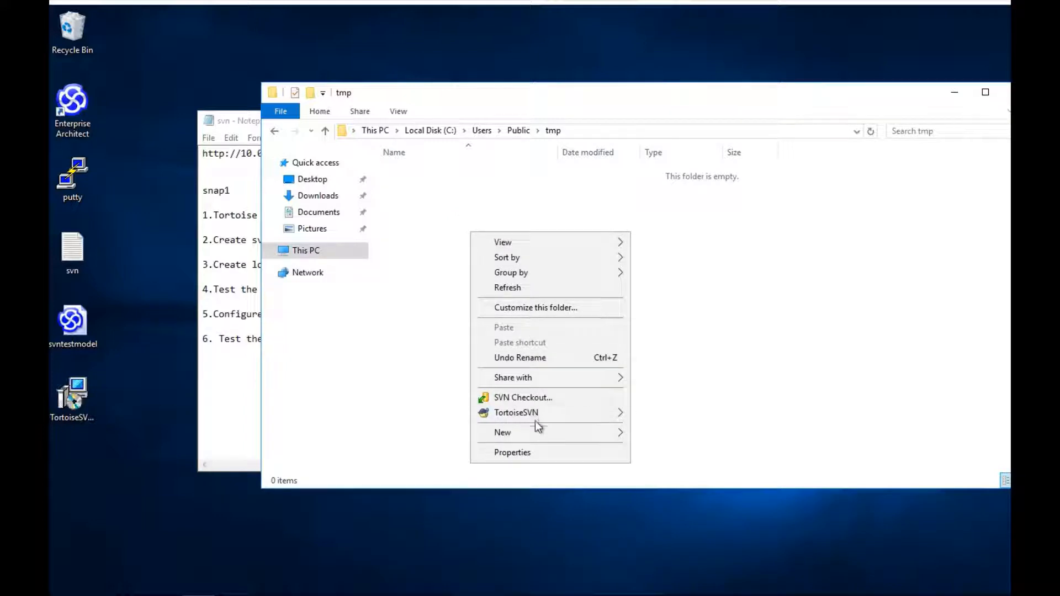
mouse_move(547, 432)
click(653, 435)
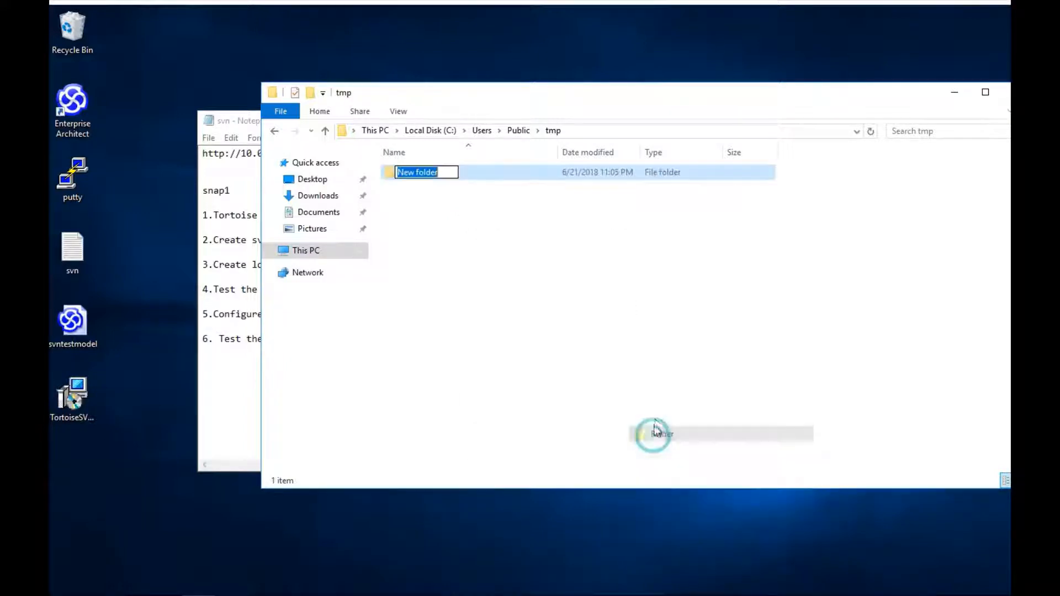
text(s)
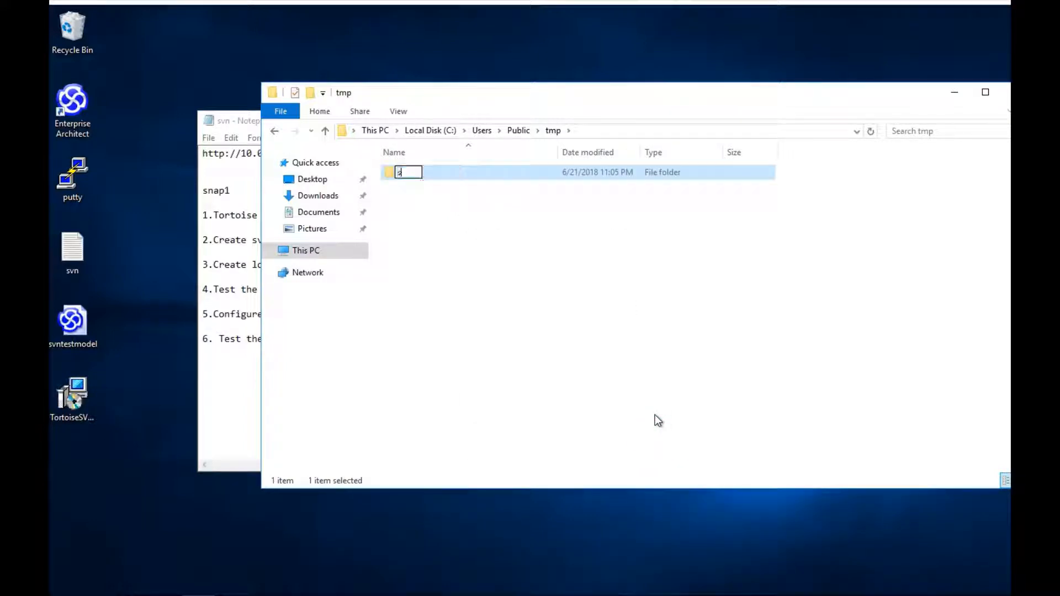
text(vnmodle)
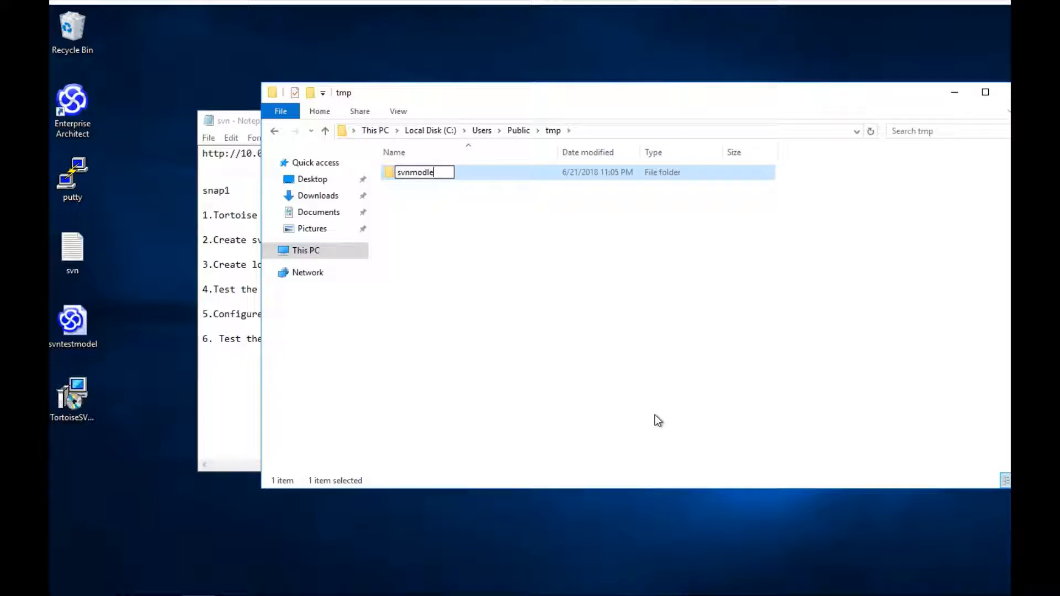
key(BackSpace)
key(BackSpace)
text(el)
key(Return)
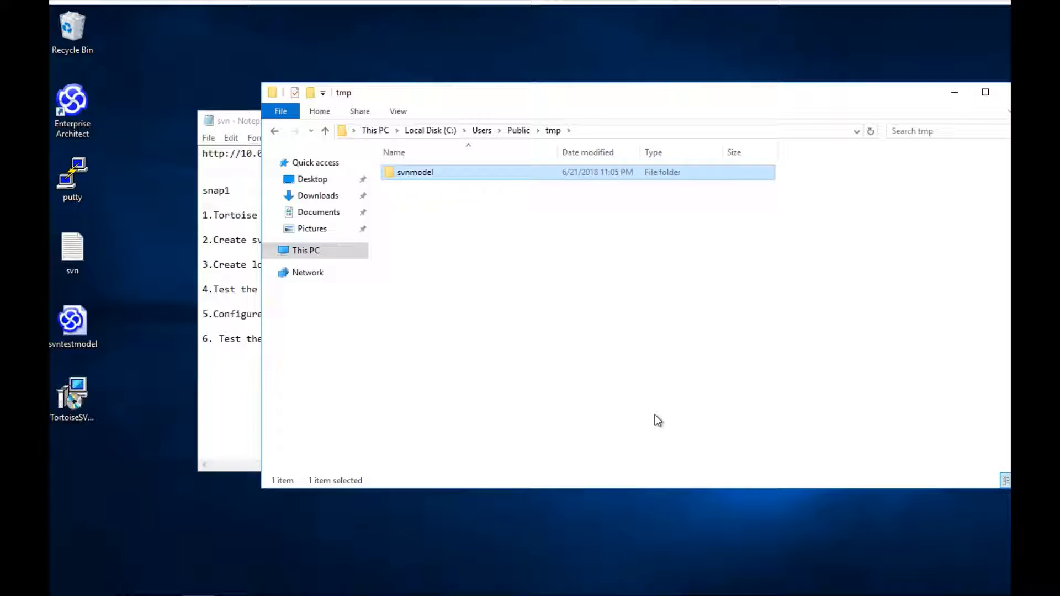
Step: Start a TortoiseSVN Import of the tmp folder from C:\Users\Public
click(519, 131)
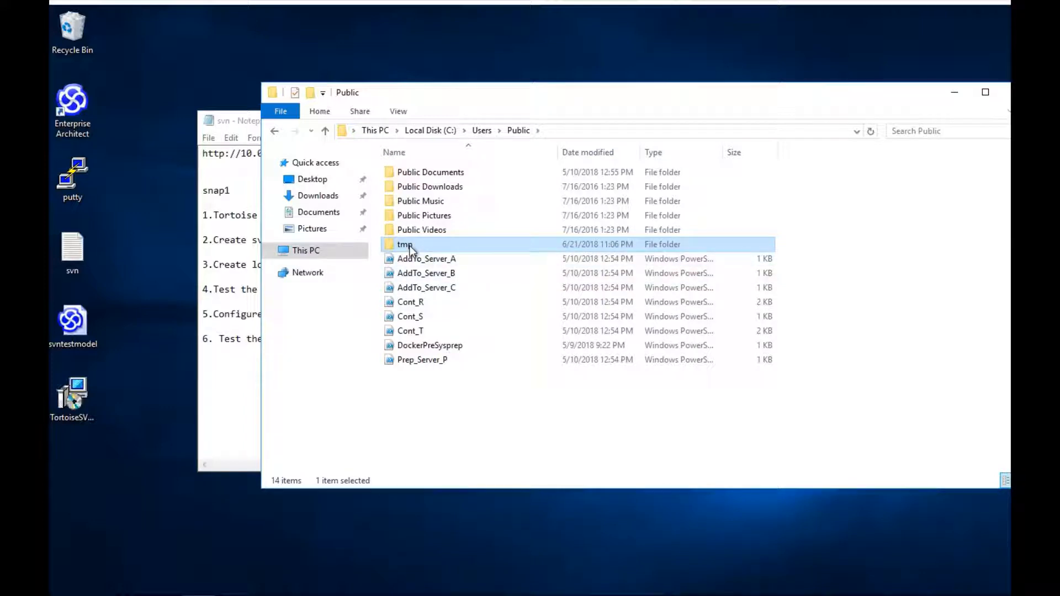
mouse_move(410, 247)
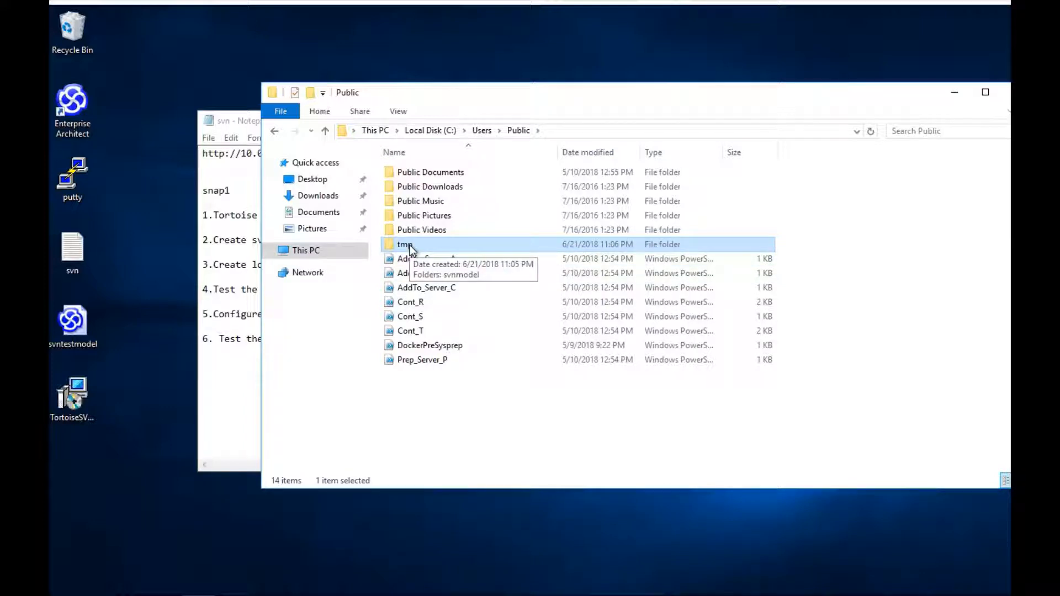
right_click(410, 246)
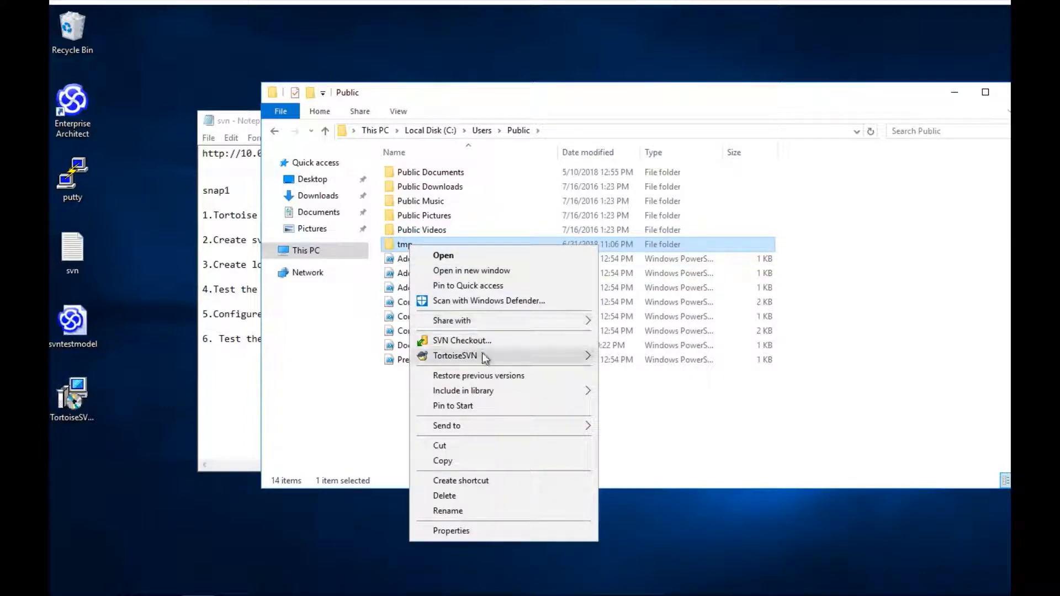
mouse_move(504, 356)
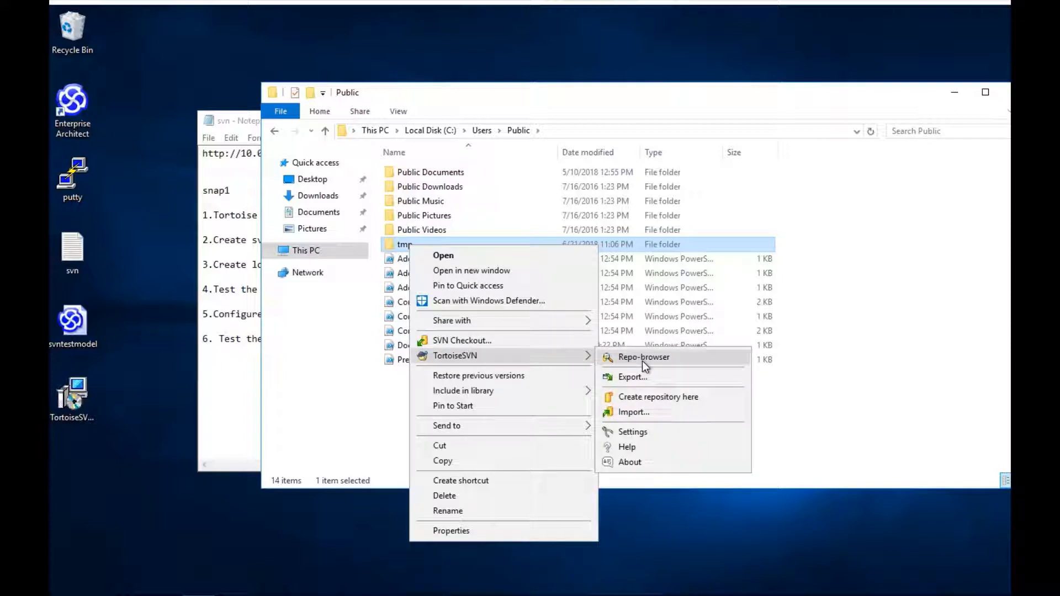
click(643, 415)
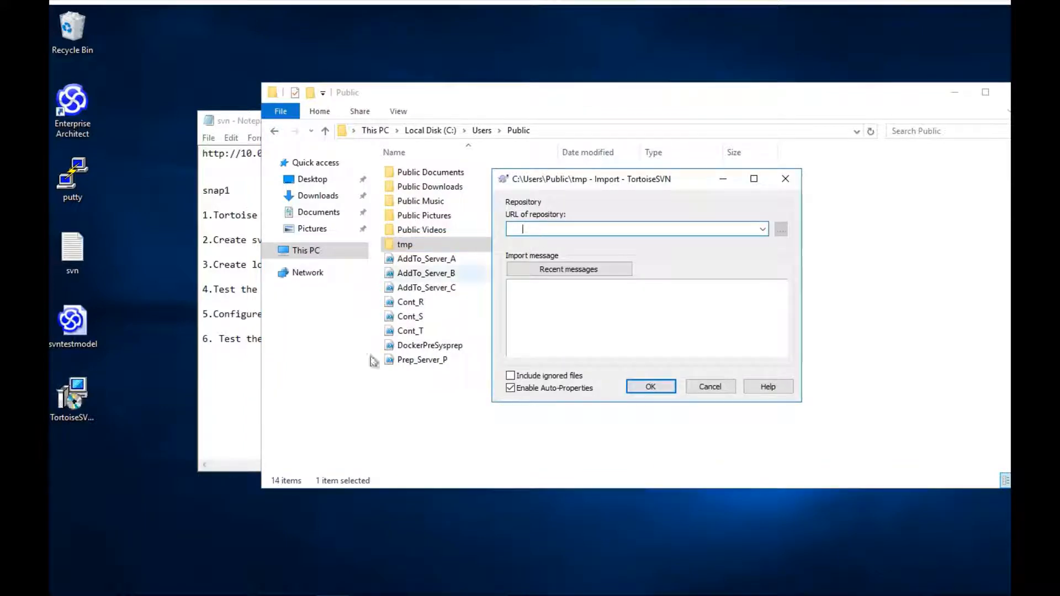
click(267, 585)
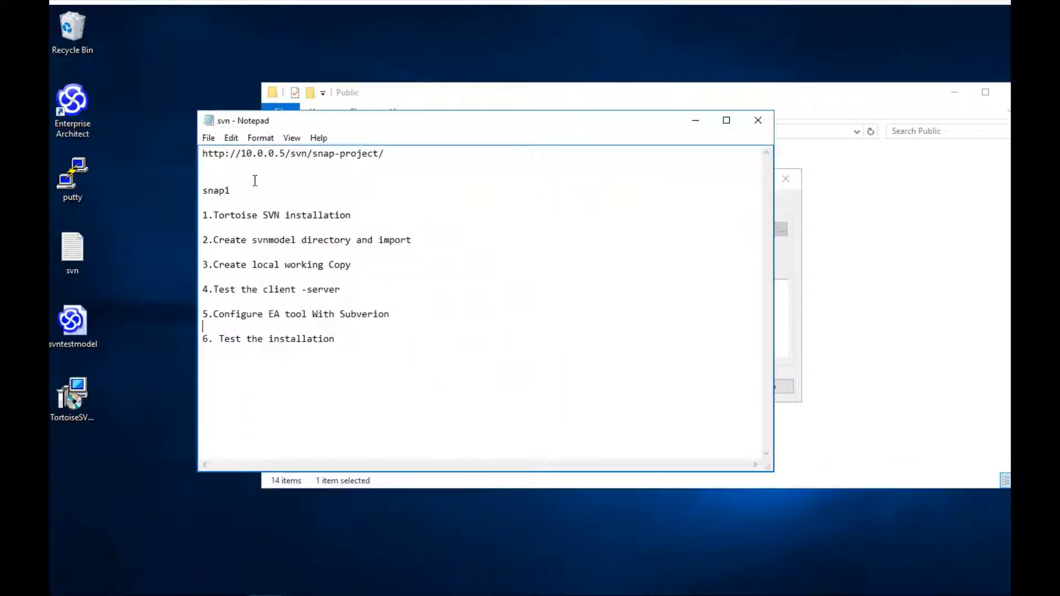
drag(200, 153, 406, 153)
key(ctrl+c)
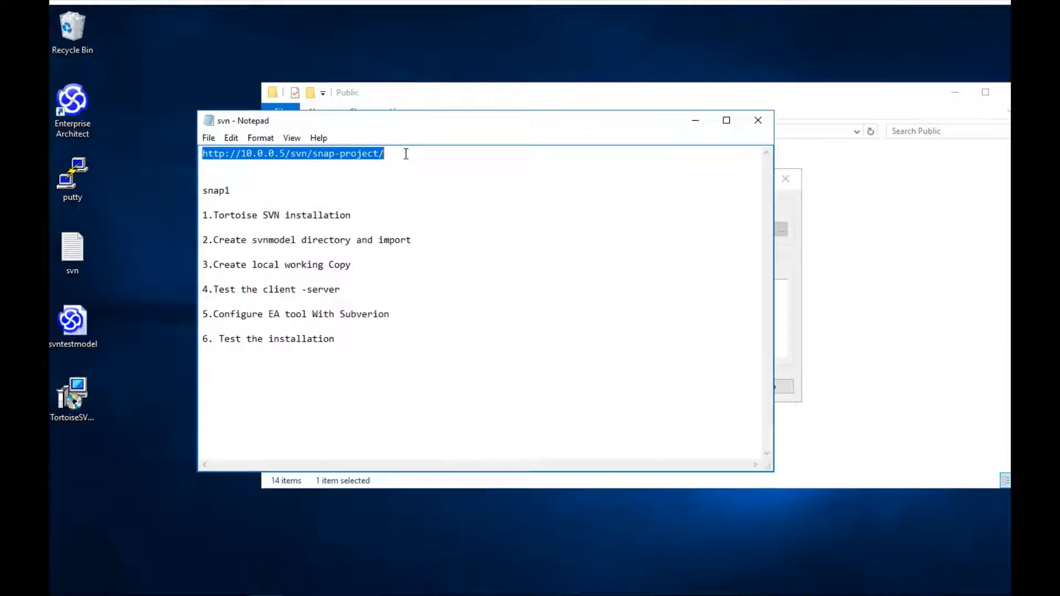
click(788, 290)
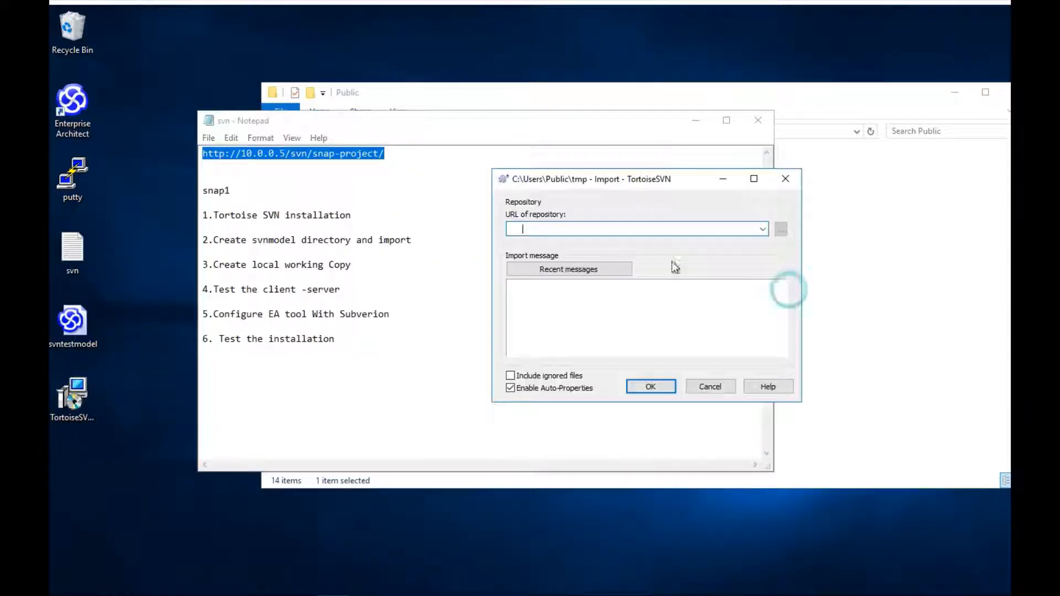
key(ctrl+v)
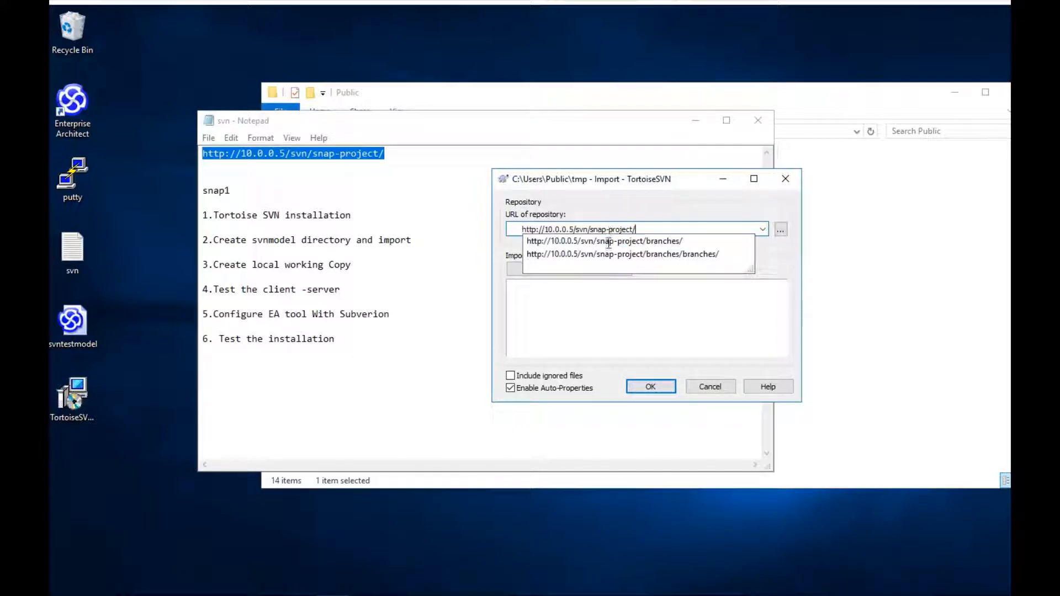
click(644, 229)
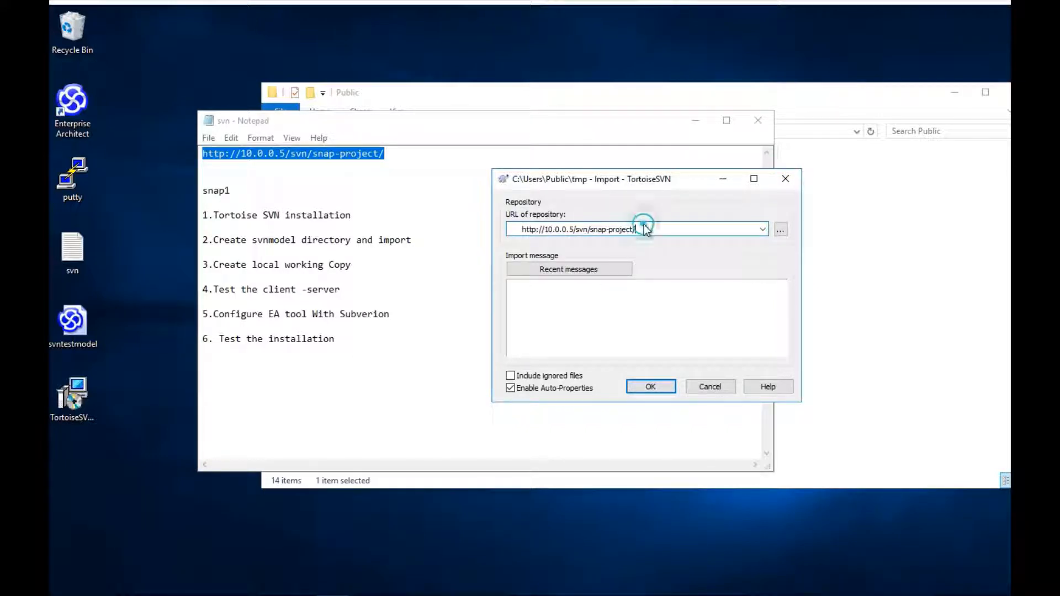
click(605, 299)
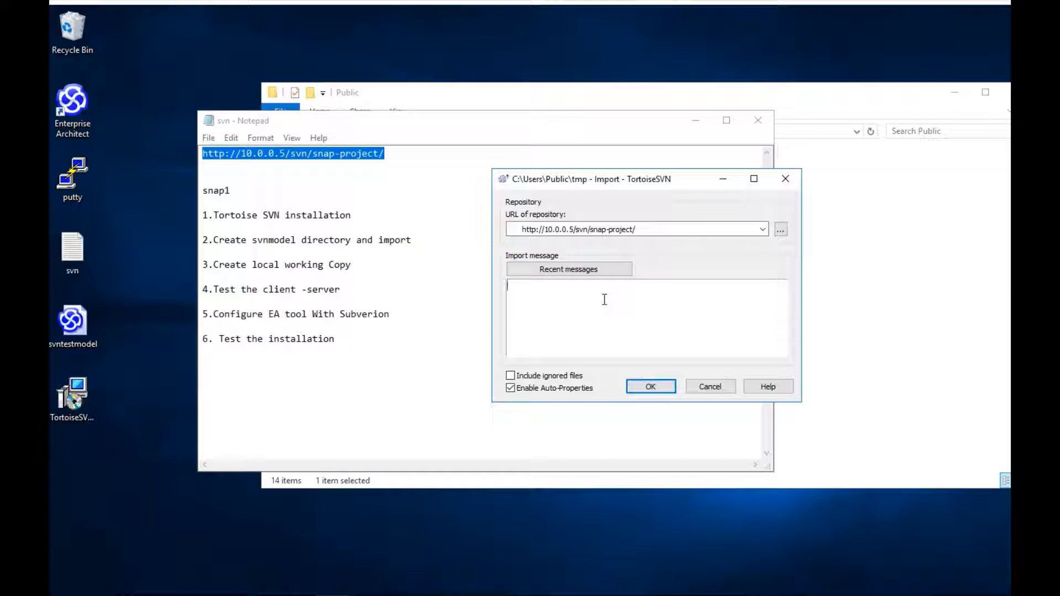
text(First import for svnmodel)
click(645, 385)
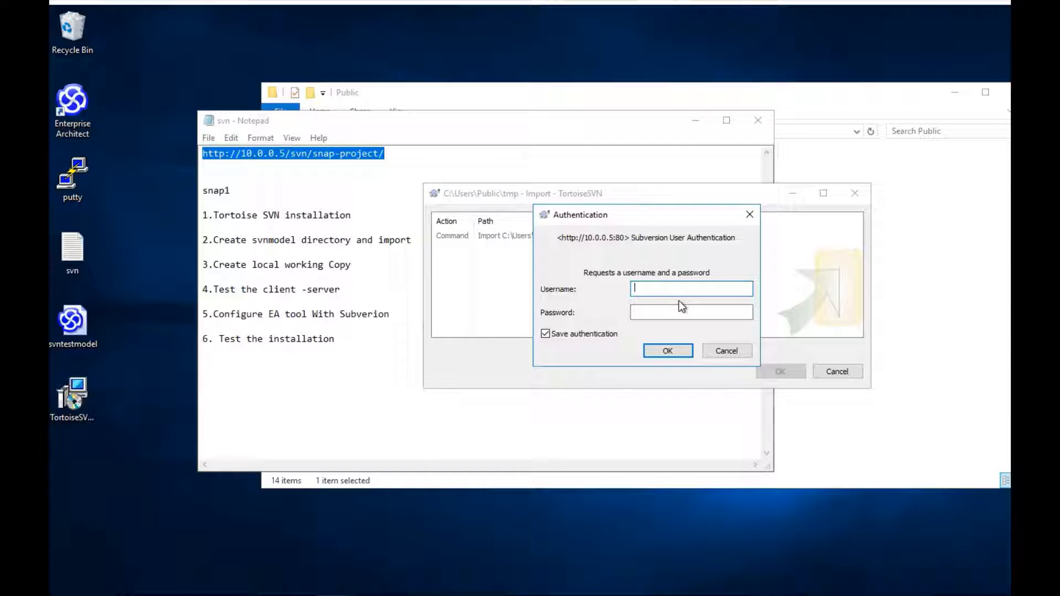
Step: Log in with the repository username and password, then close the Import Finished summary
text(snap1)
key(Tab)
text(••••)
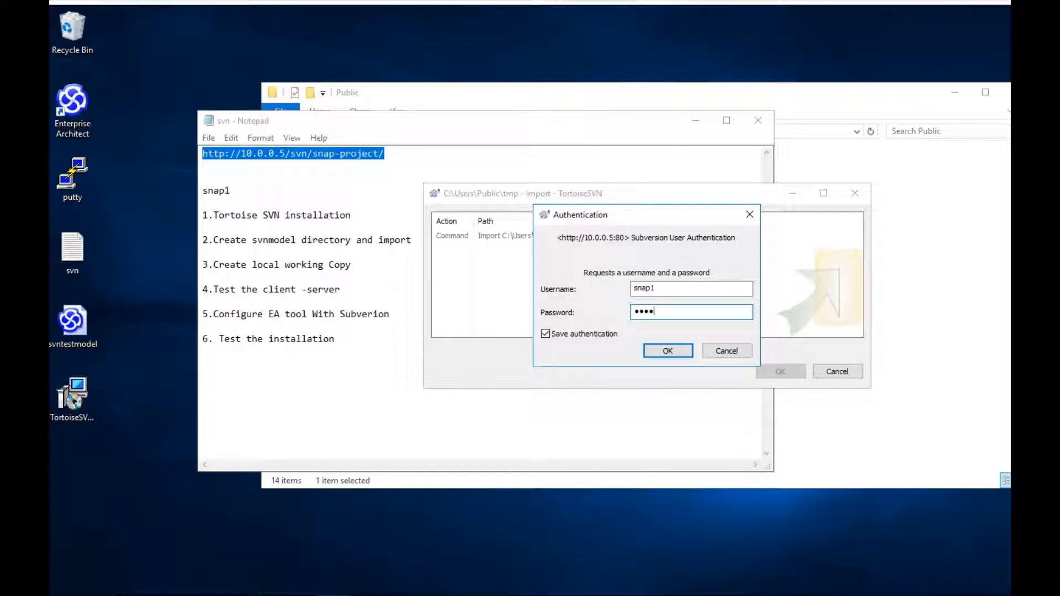
key(Return)
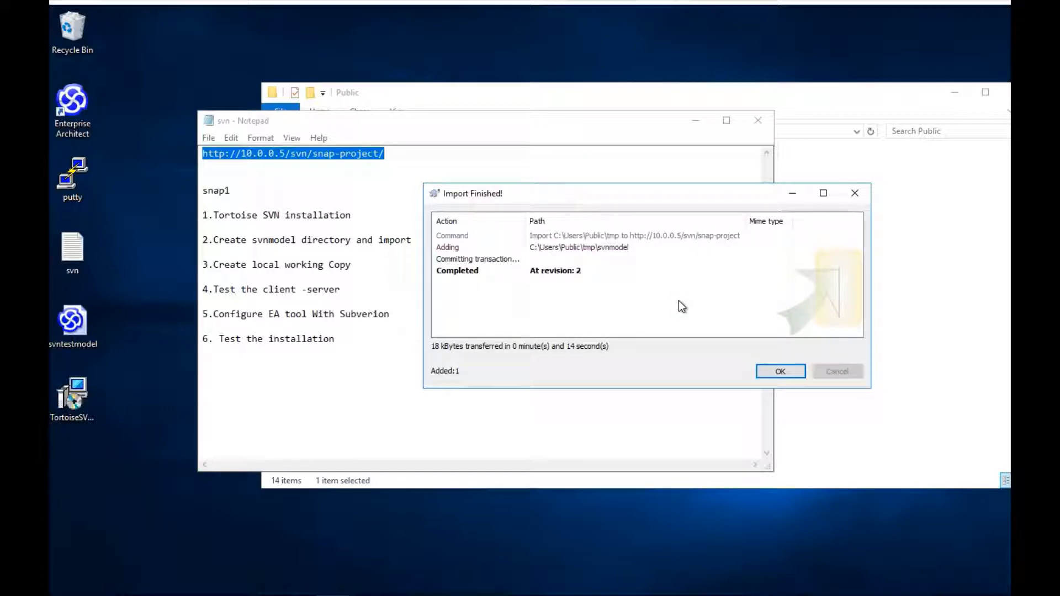
click(782, 372)
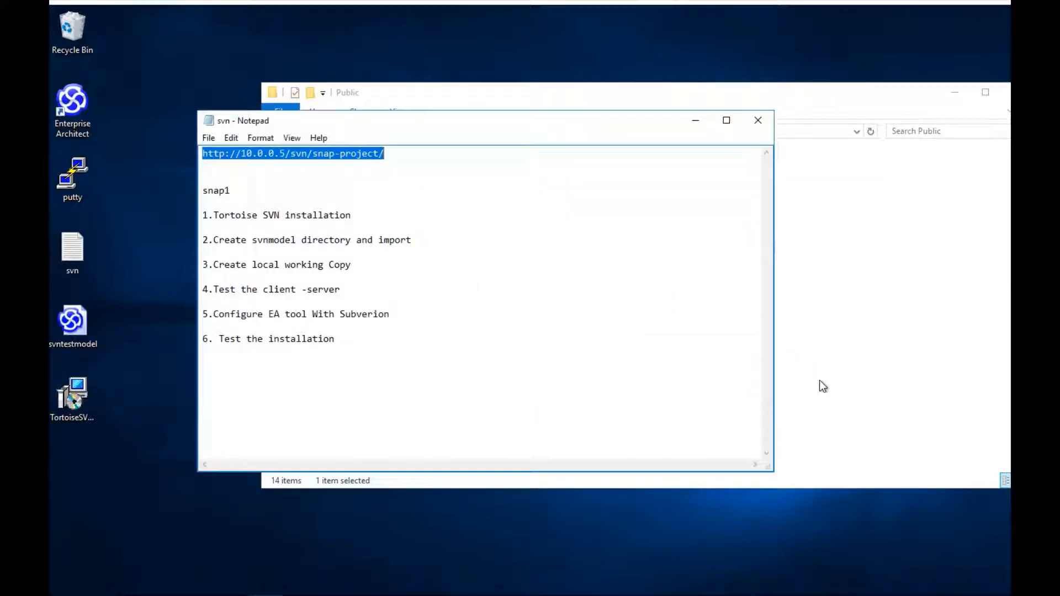
Step: Refresh the snap-project page and open svnmodel at Revision 2, selecting its address
click(819, 379)
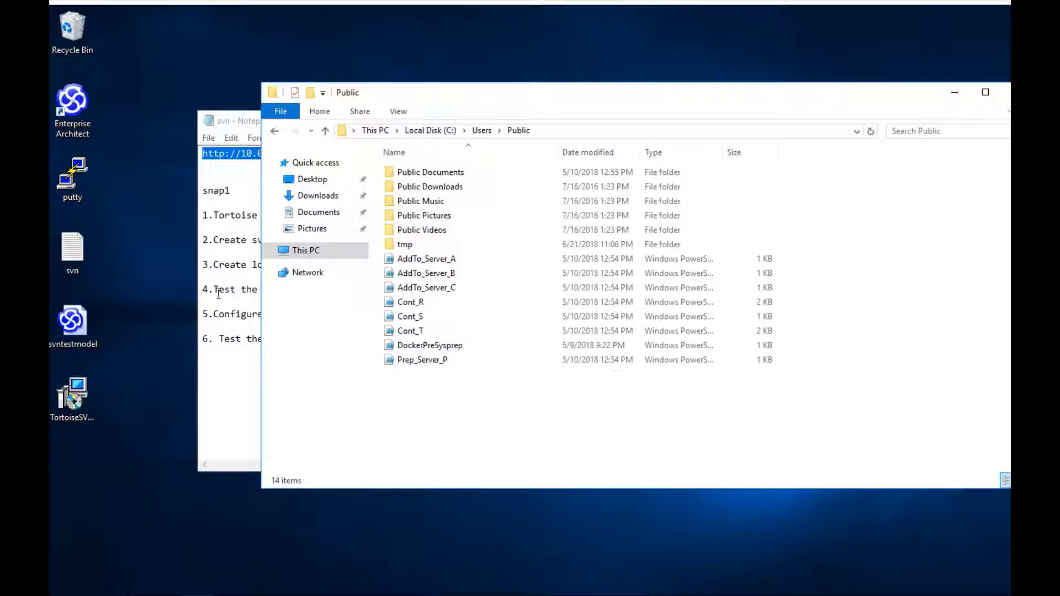
mouse_move(213, 586)
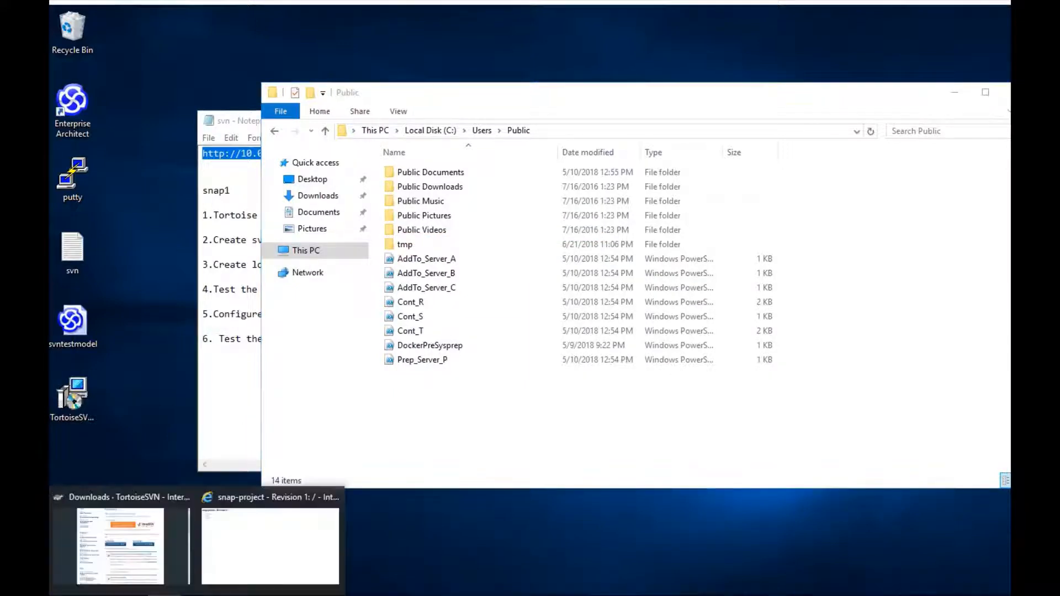
click(227, 558)
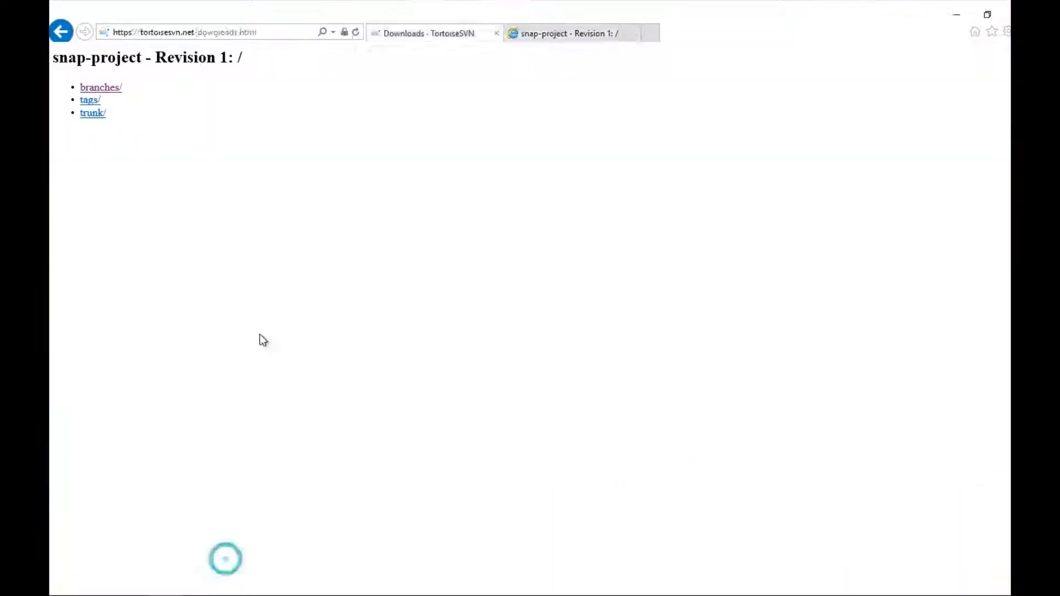
click(356, 32)
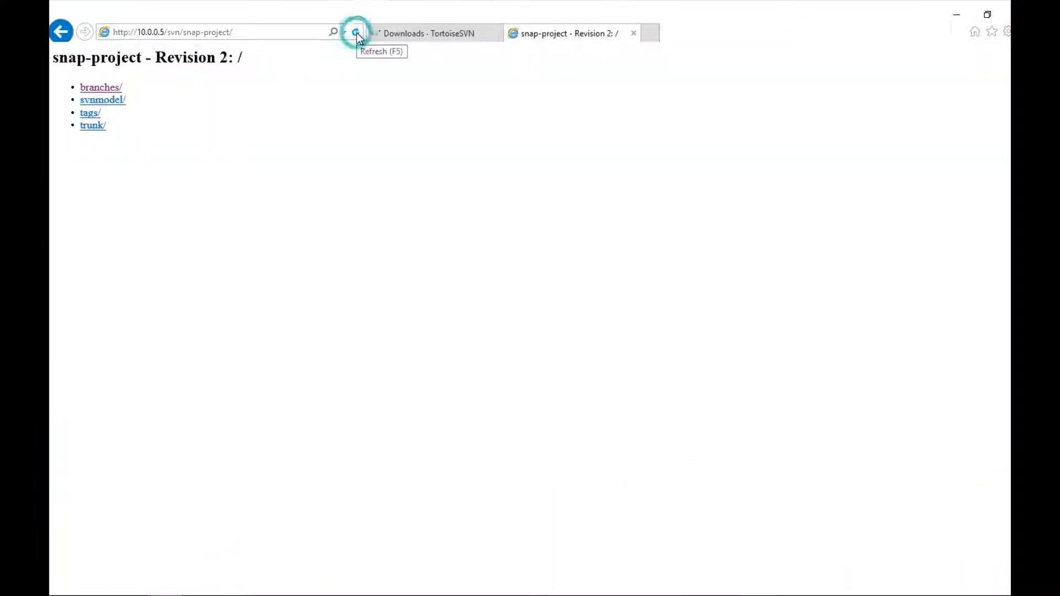
click(97, 102)
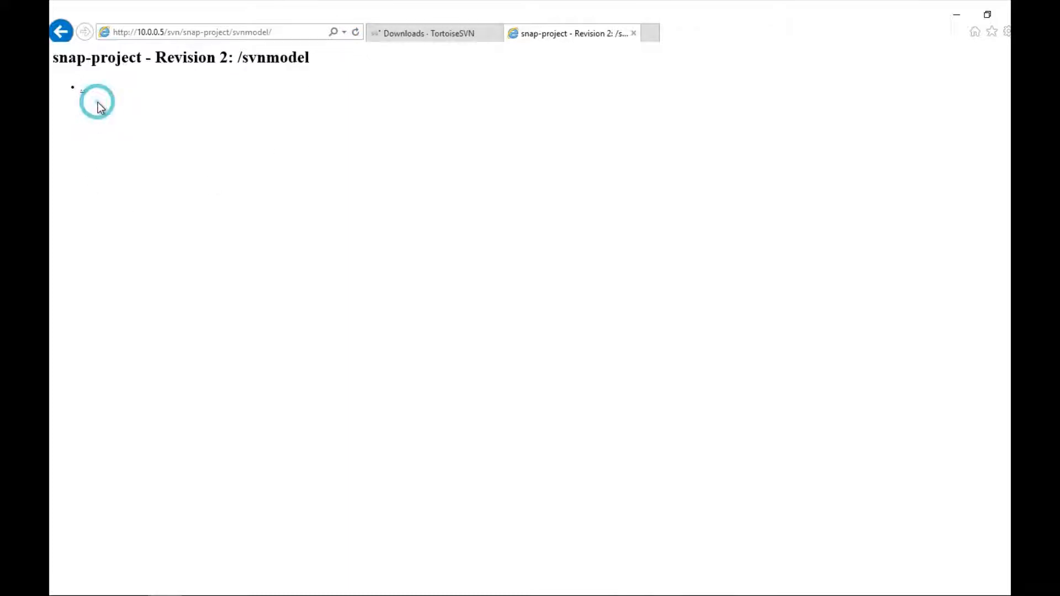
click(293, 34)
key(ctrl+c)
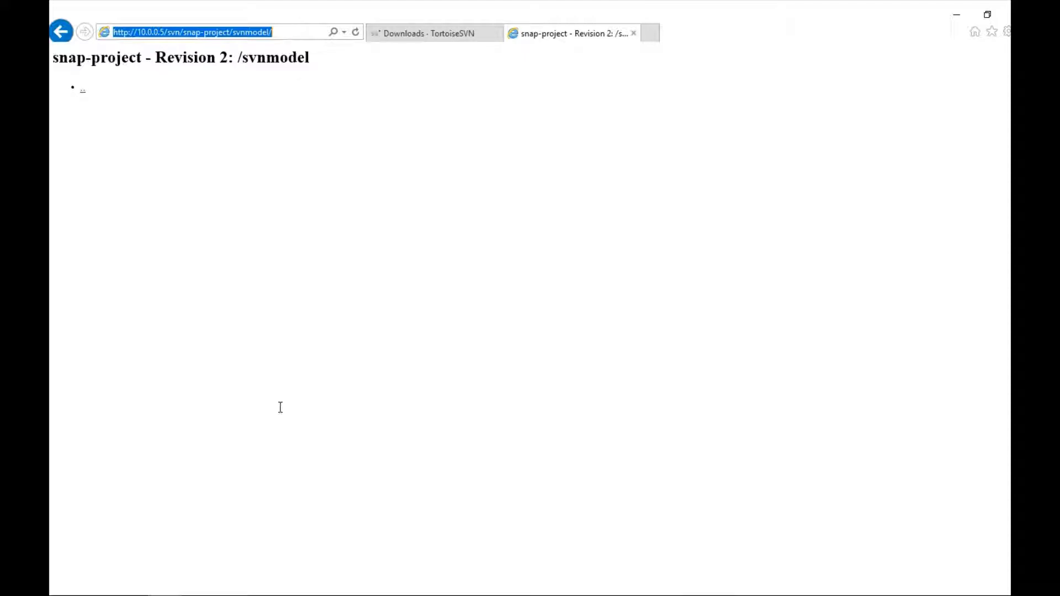
click(266, 595)
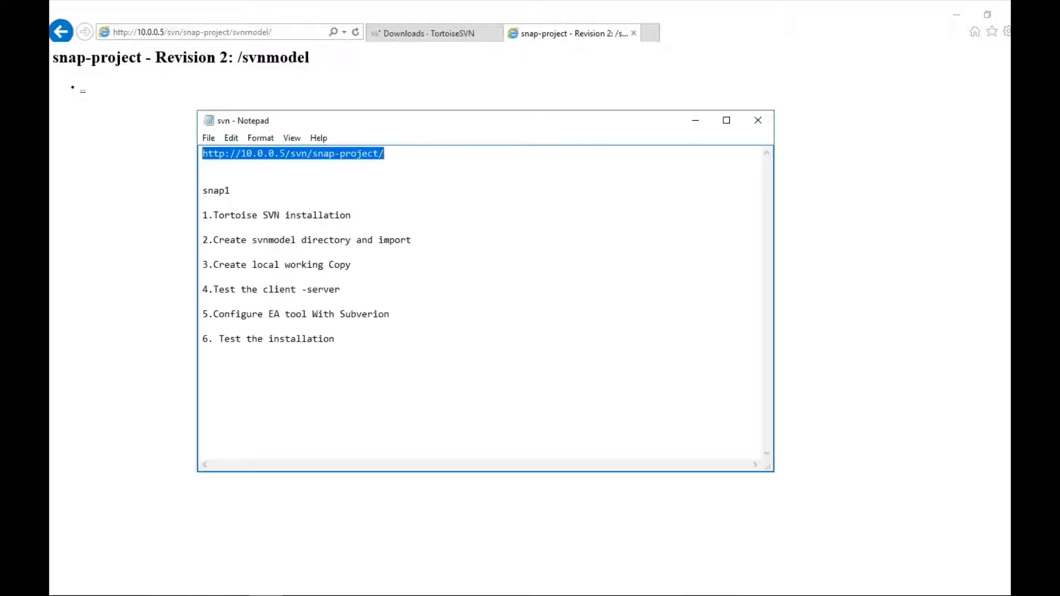
click(397, 152)
key(Return)
key(Return)
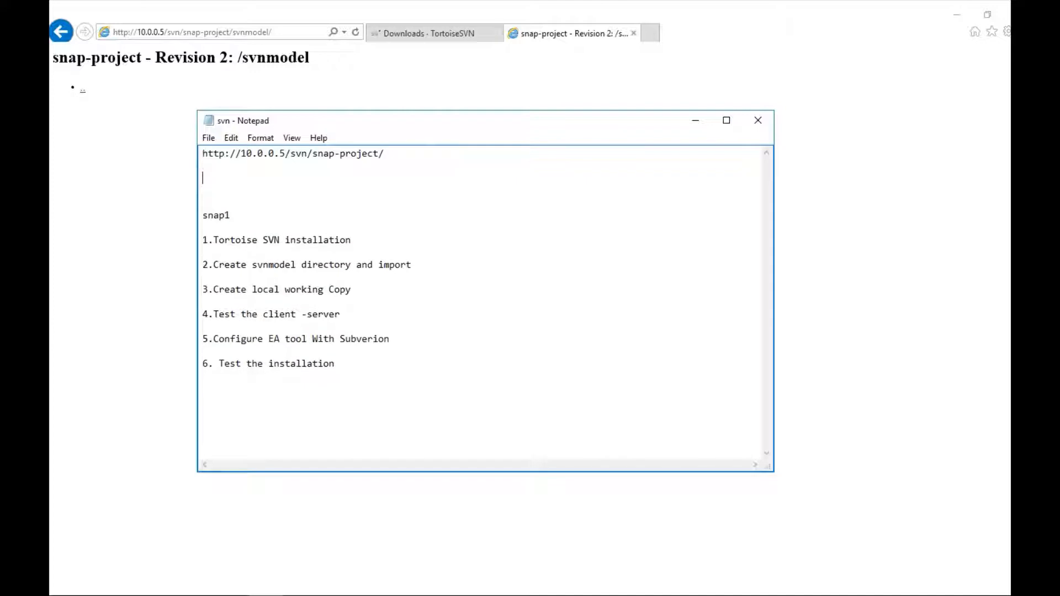
key(ctrl+v)
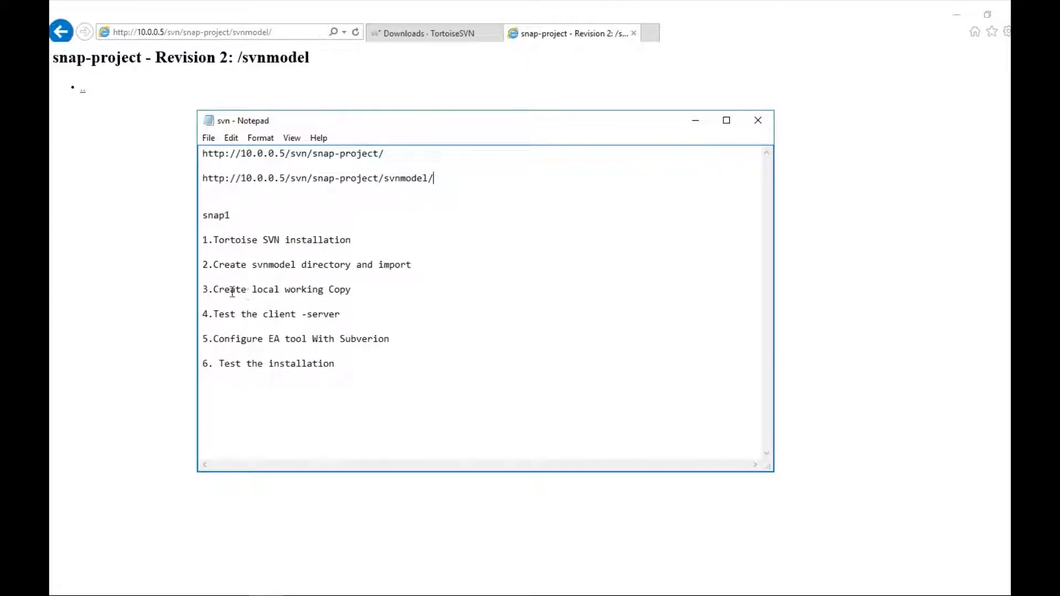
click(259, 595)
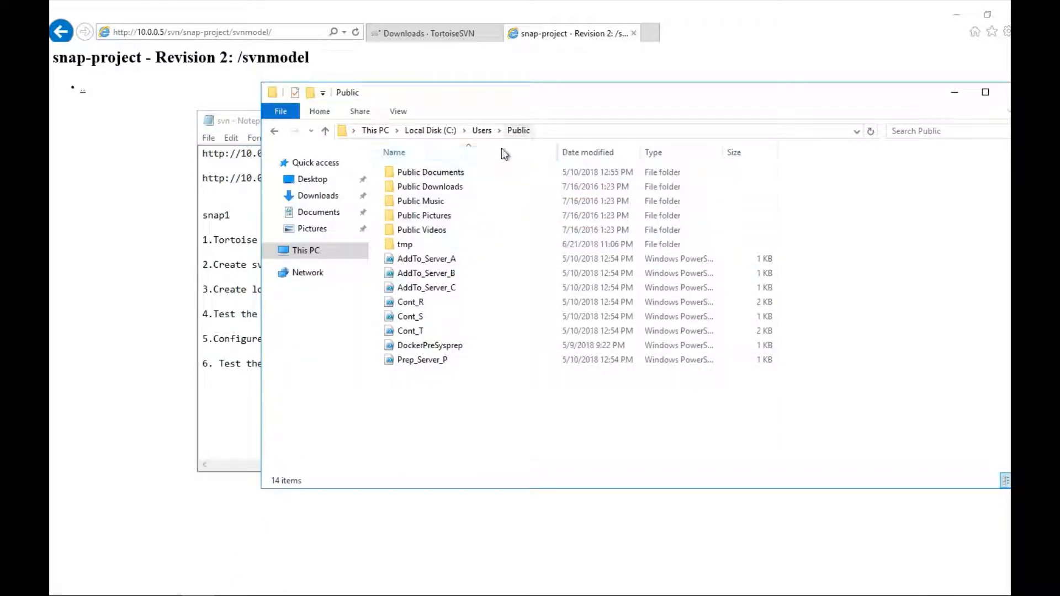
Step: Add a new folder named svnwork to C:\Users\Public, next to tmp
right_click(463, 397)
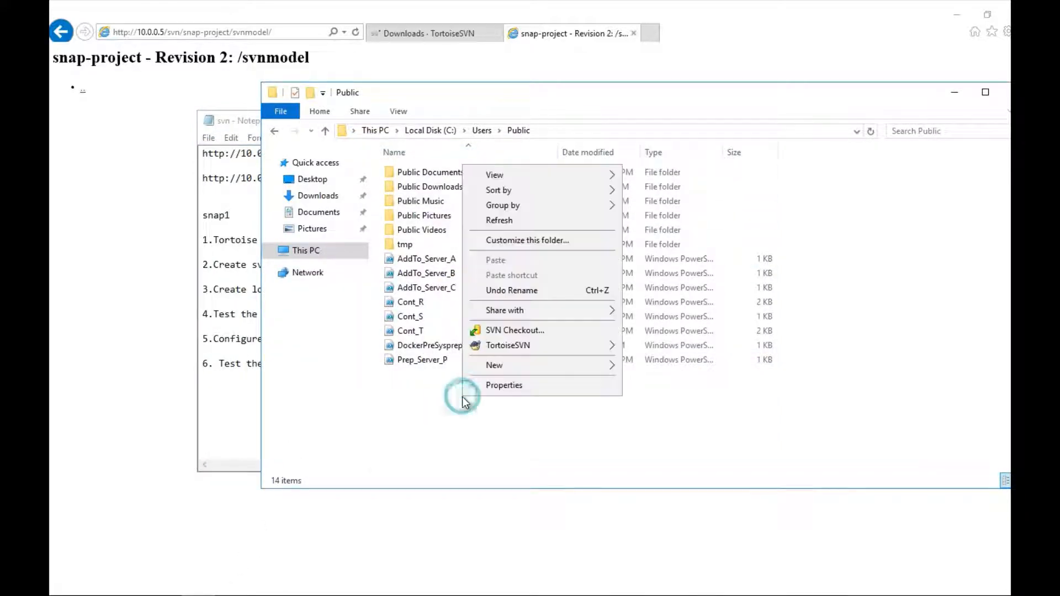
mouse_move(615, 368)
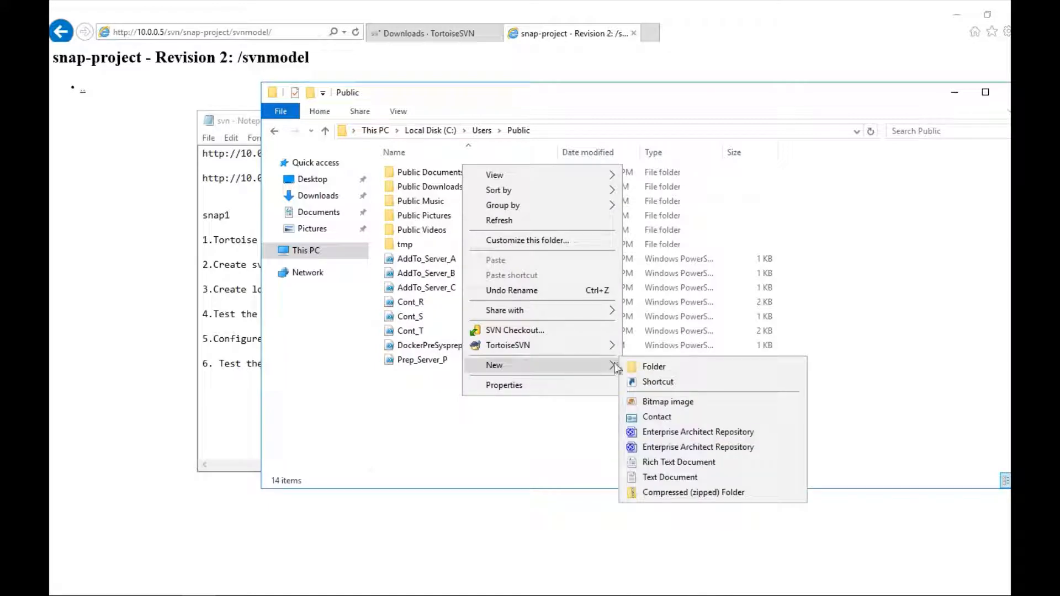
click(653, 365)
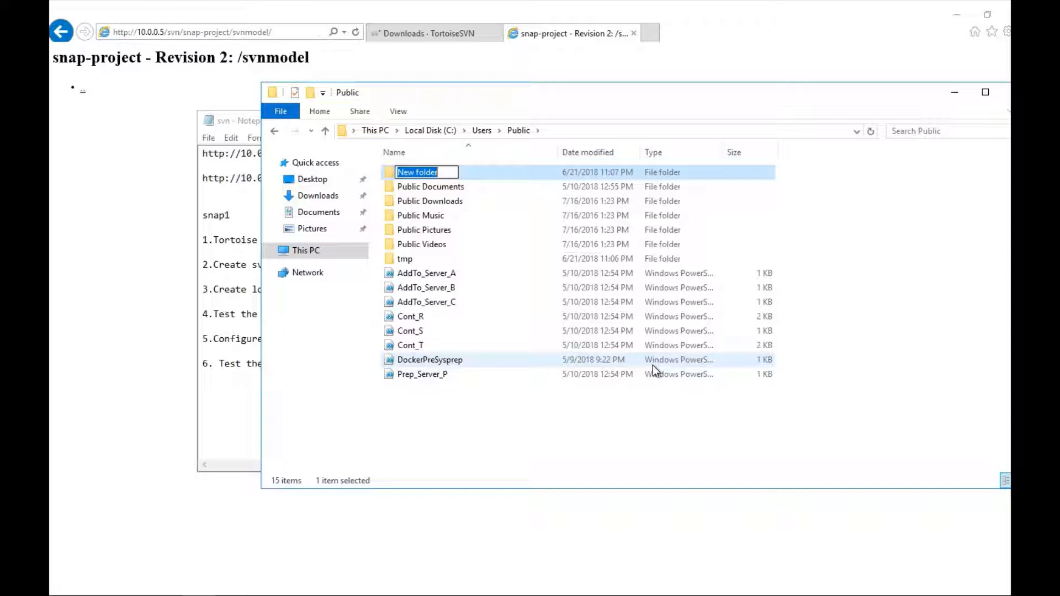
text(s)
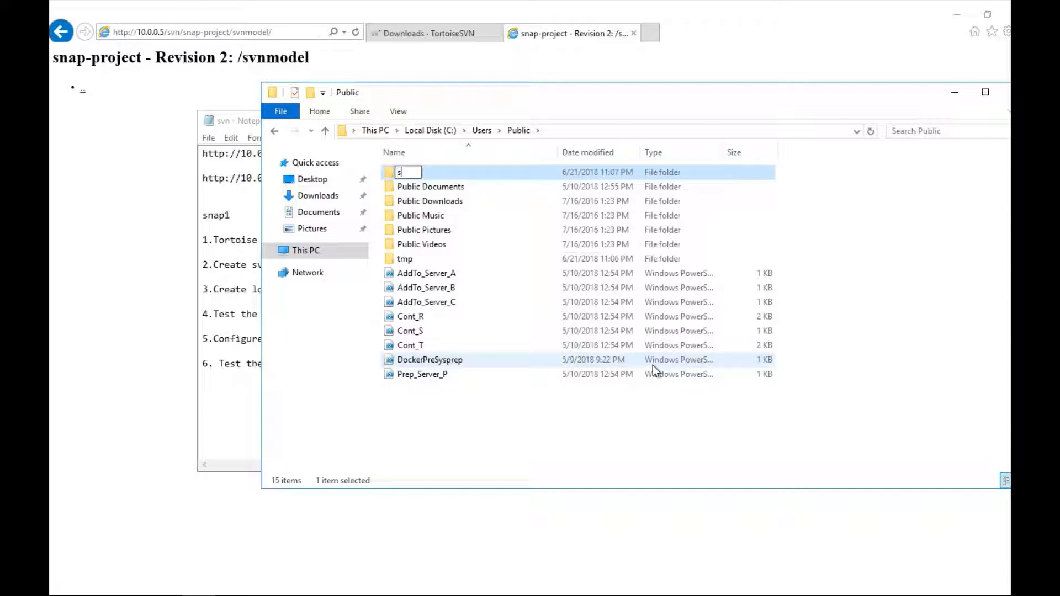
text(vnwork)
key(Return)
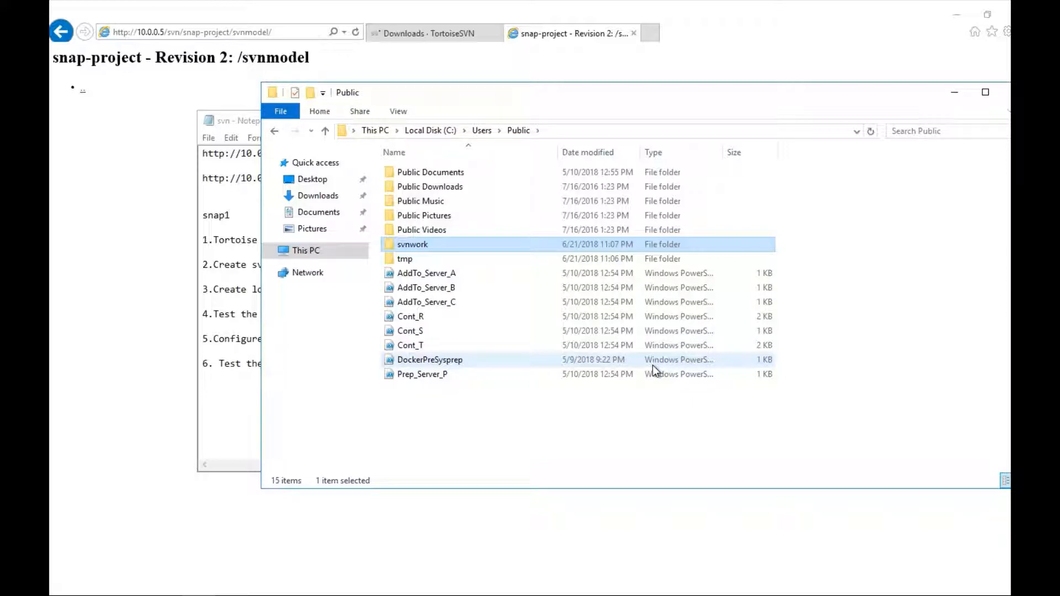
right_click(410, 246)
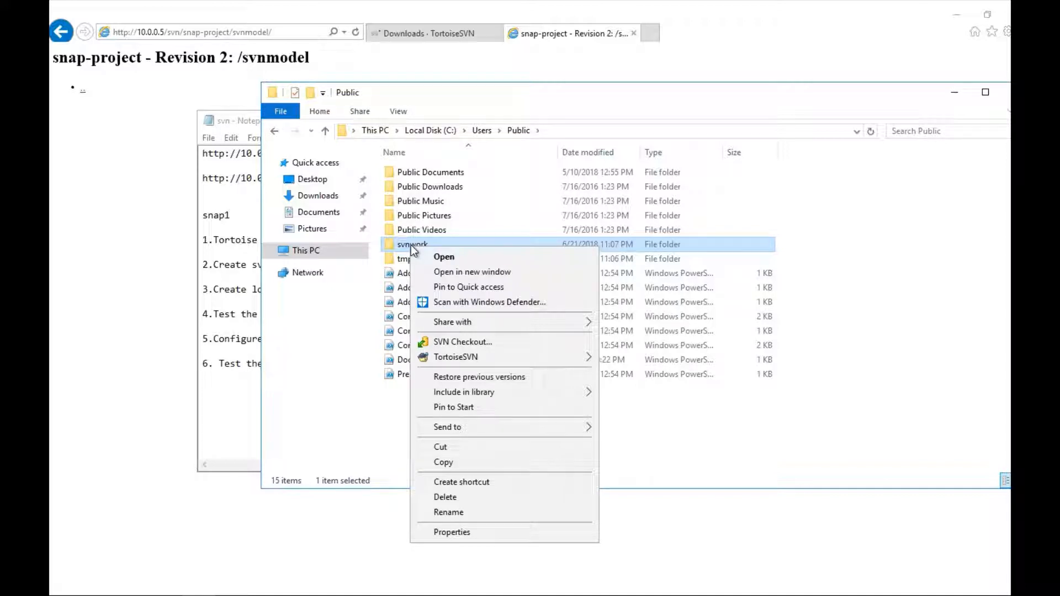
click(474, 341)
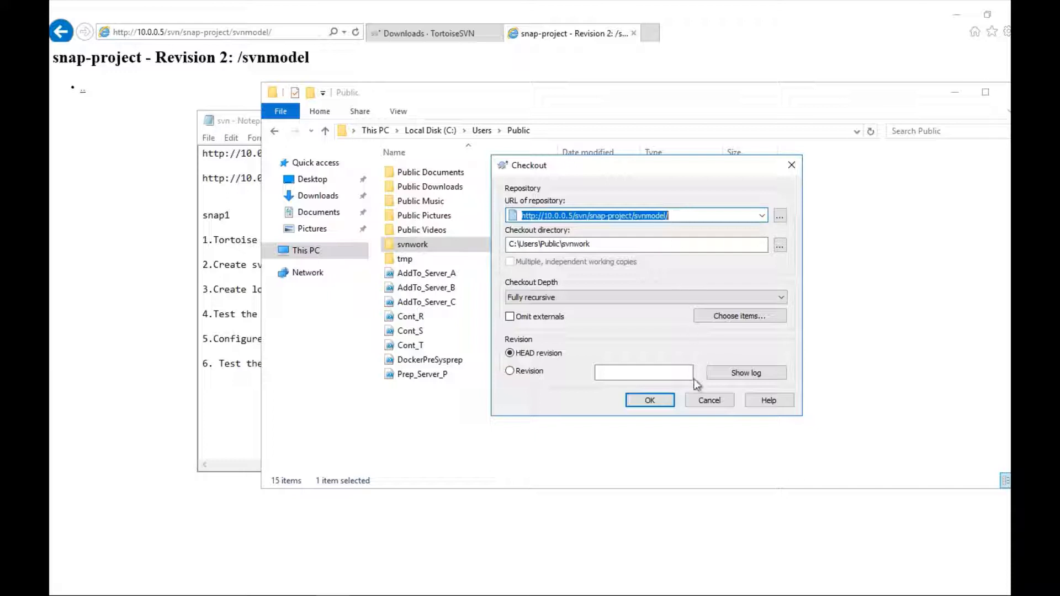
click(650, 400)
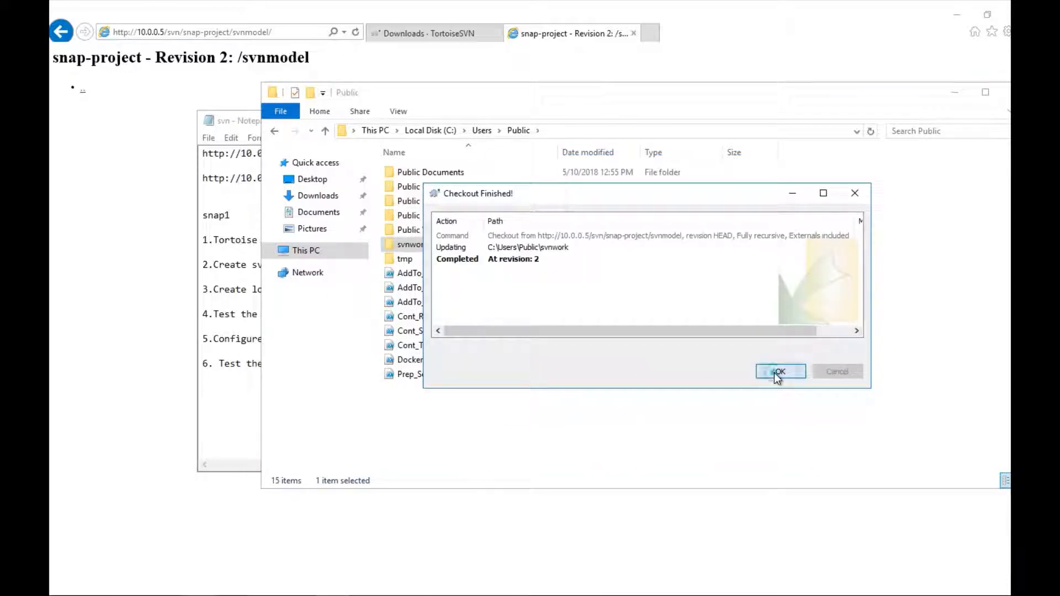
click(775, 373)
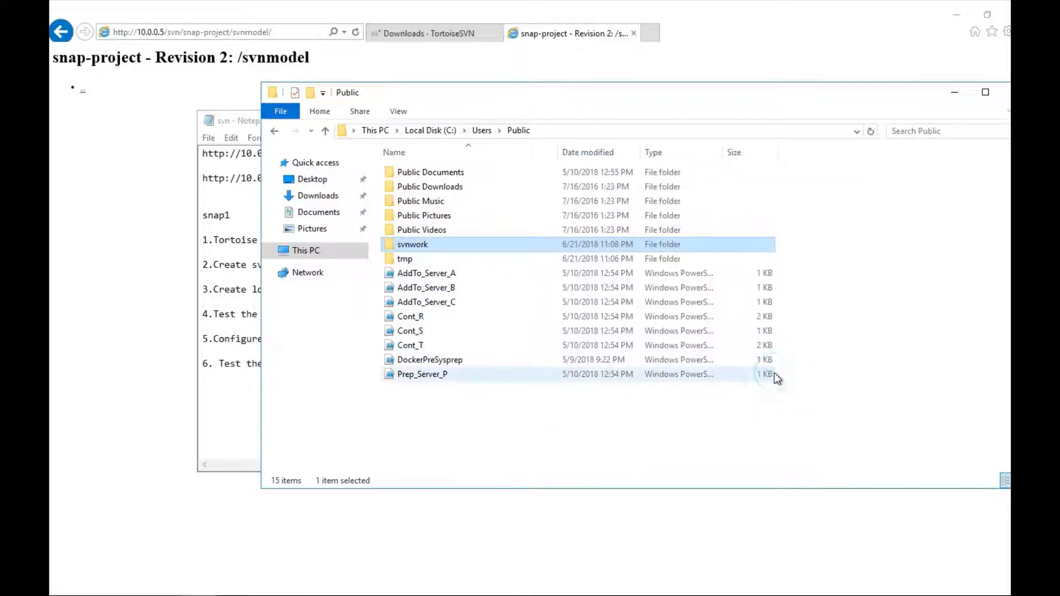
right_click(493, 413)
click(526, 241)
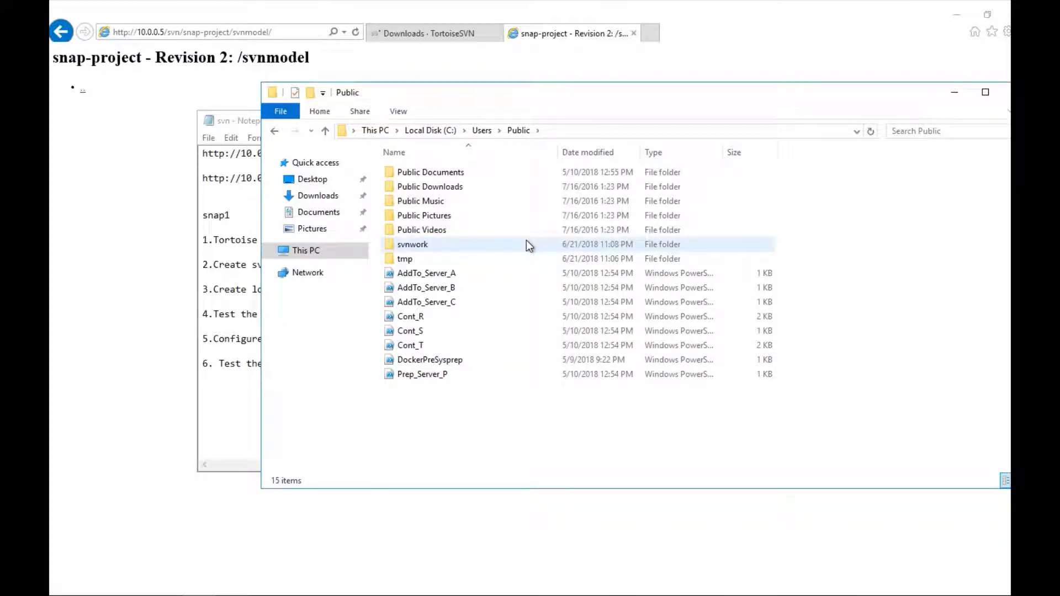
click(501, 106)
right_click(480, 393)
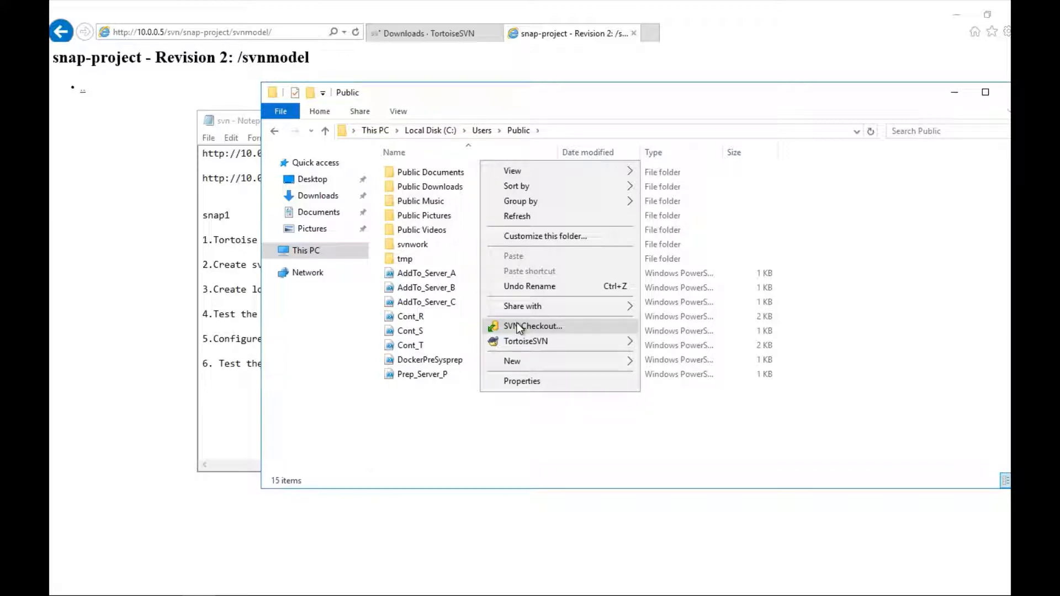
click(531, 217)
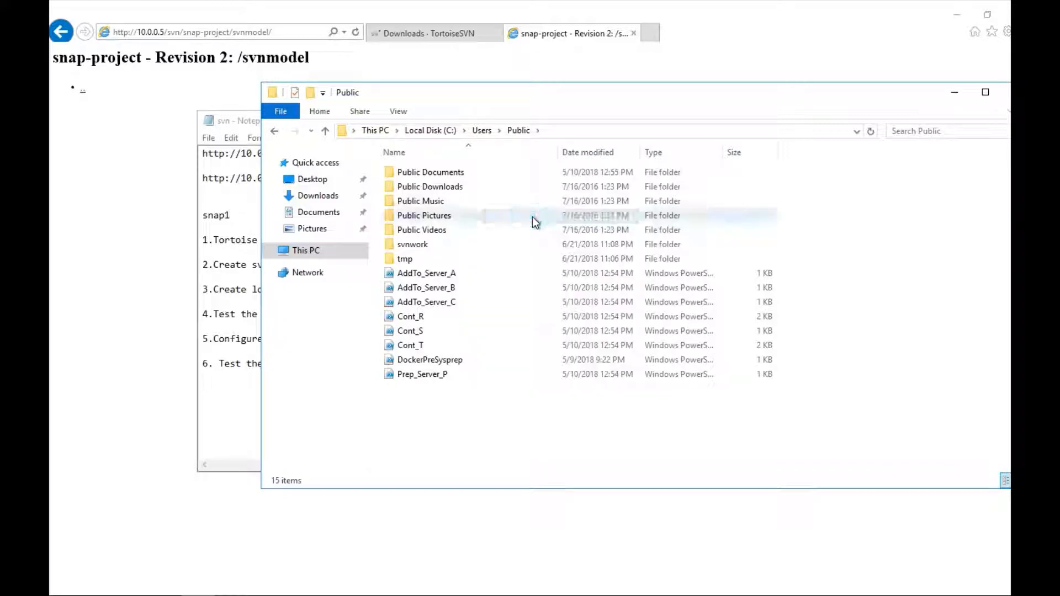
click(481, 130)
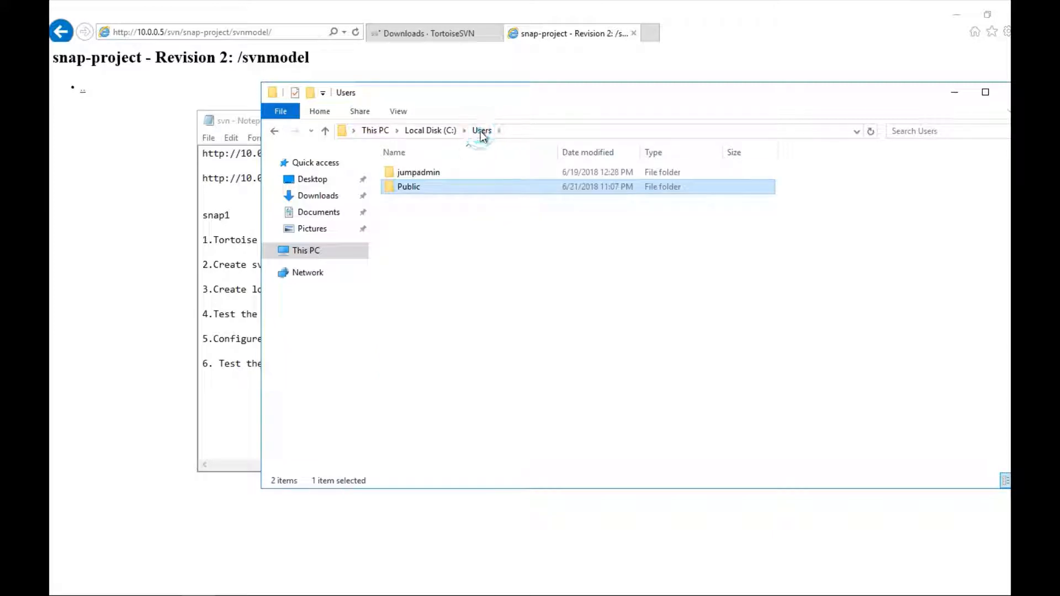
double_click(417, 187)
click(422, 248)
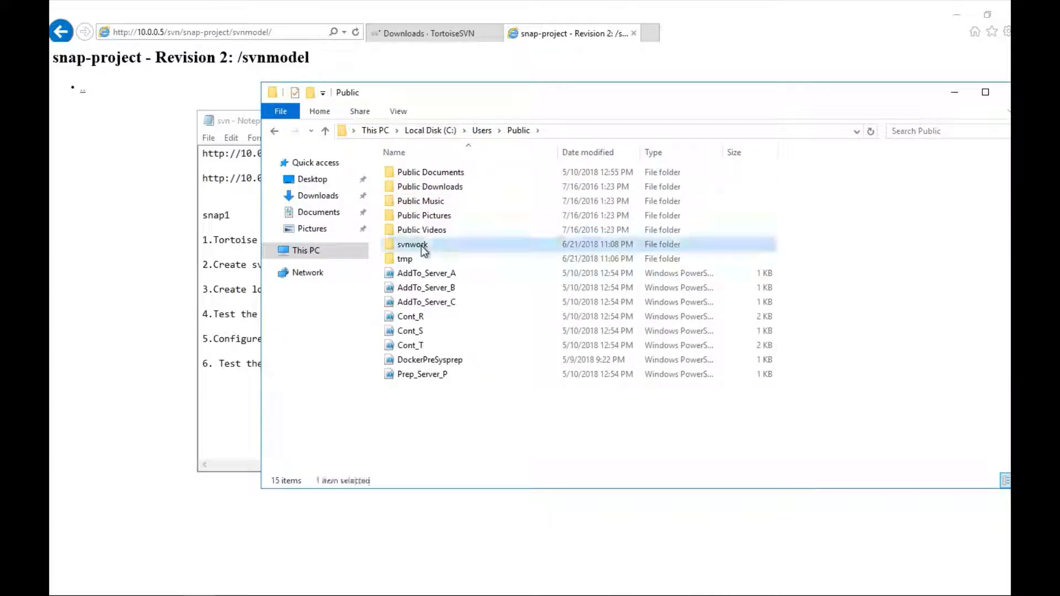
right_click(424, 251)
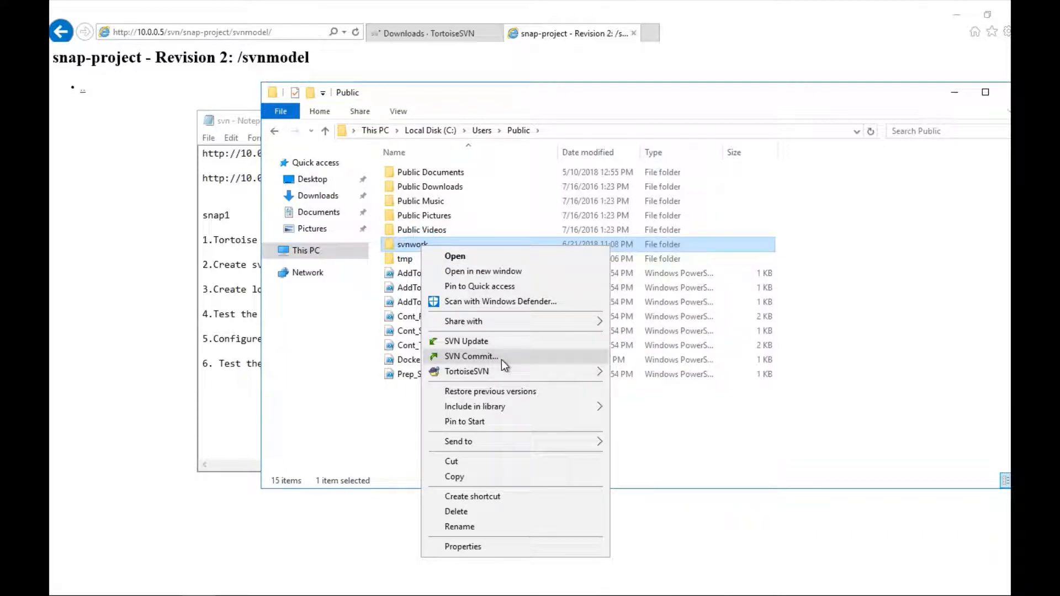
click(388, 418)
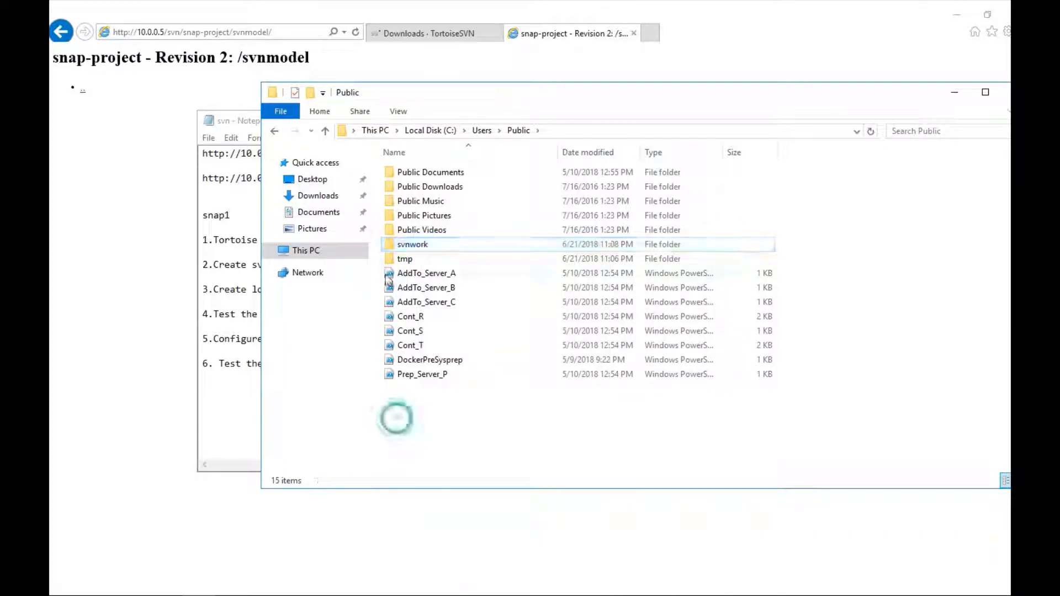
drag(510, 91, 460, 82)
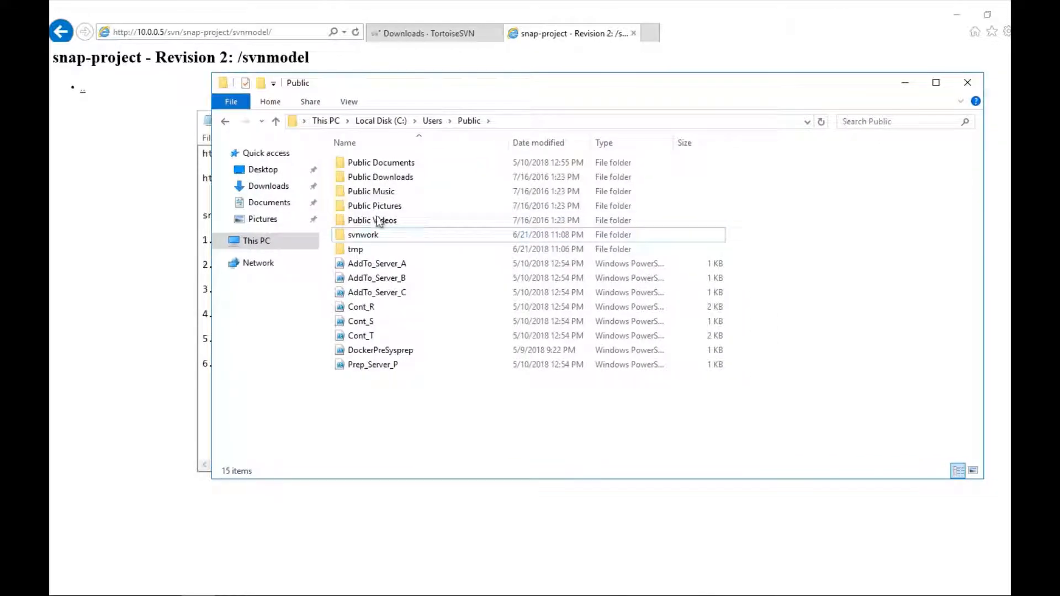
double_click(368, 236)
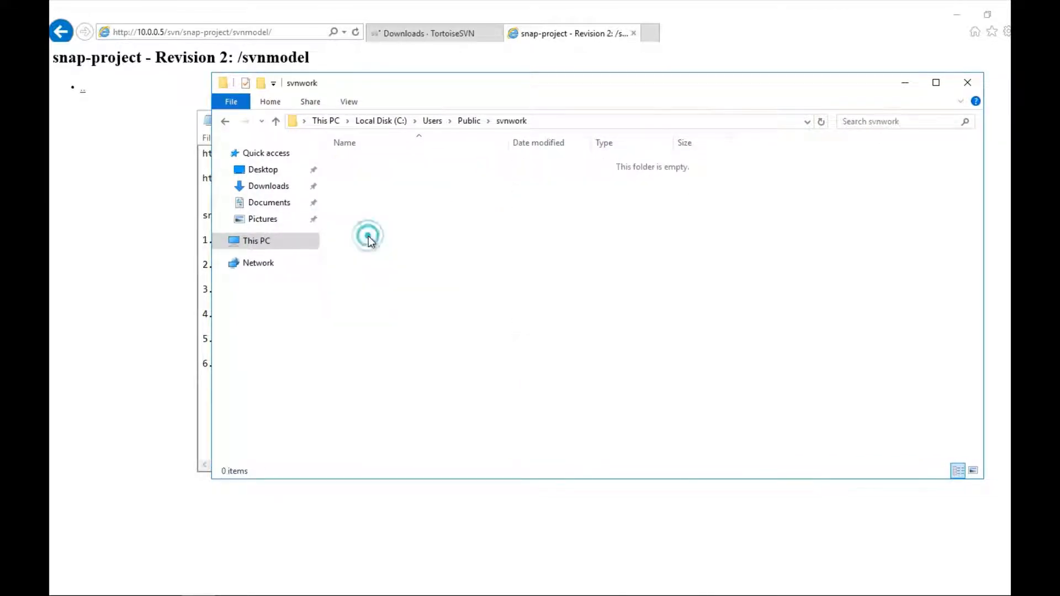
click(467, 121)
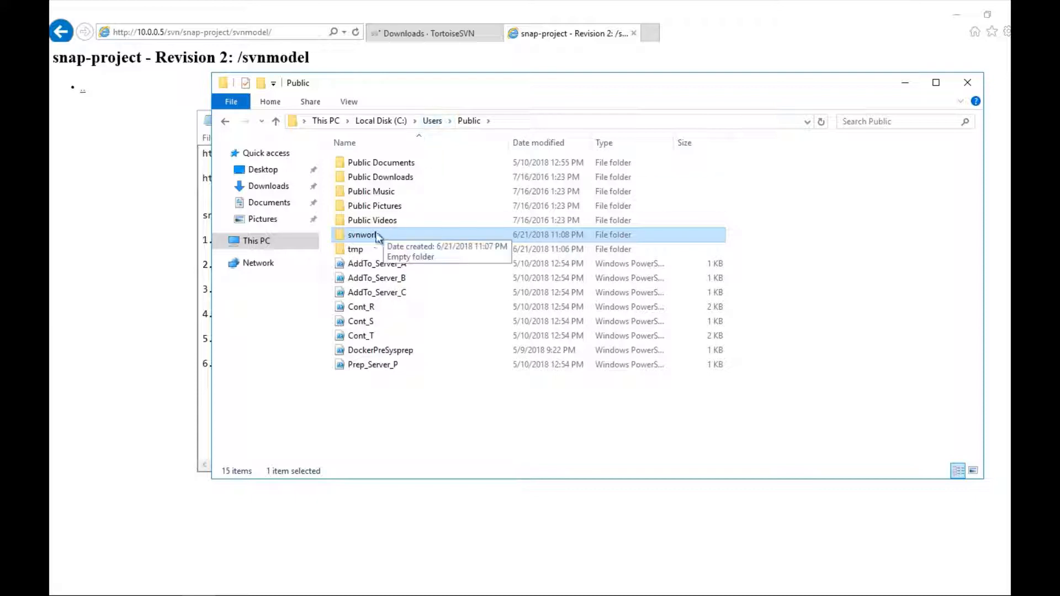
right_click(369, 237)
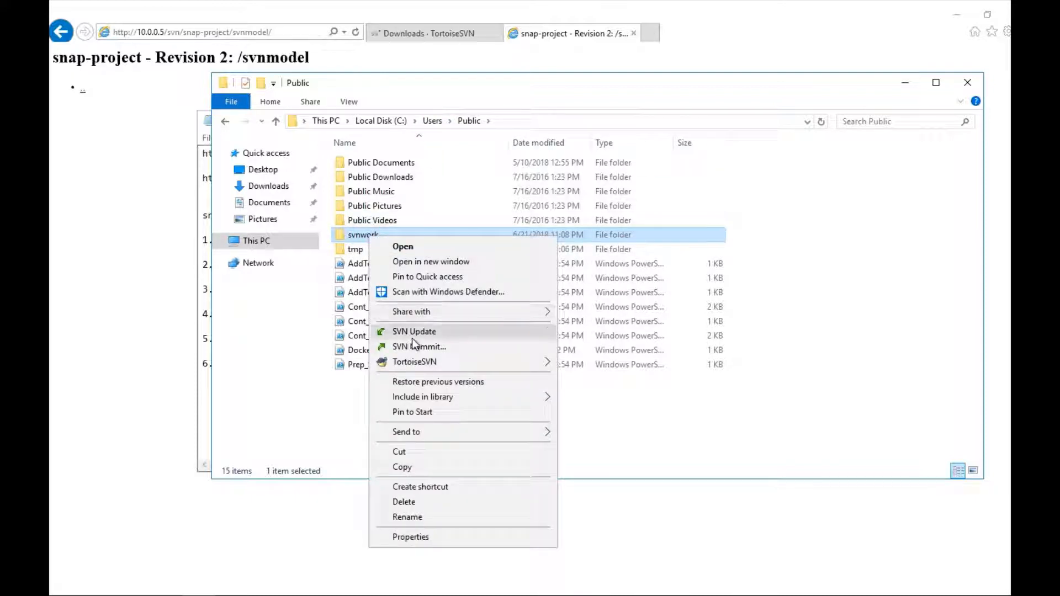
click(342, 411)
click(392, 221)
right_click(392, 221)
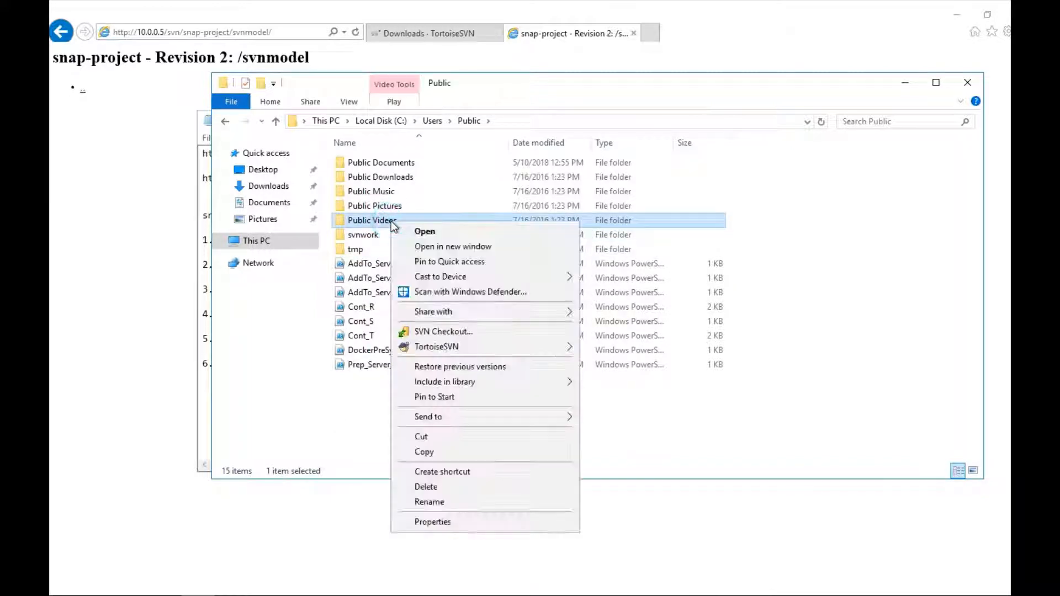
click(379, 398)
click(362, 235)
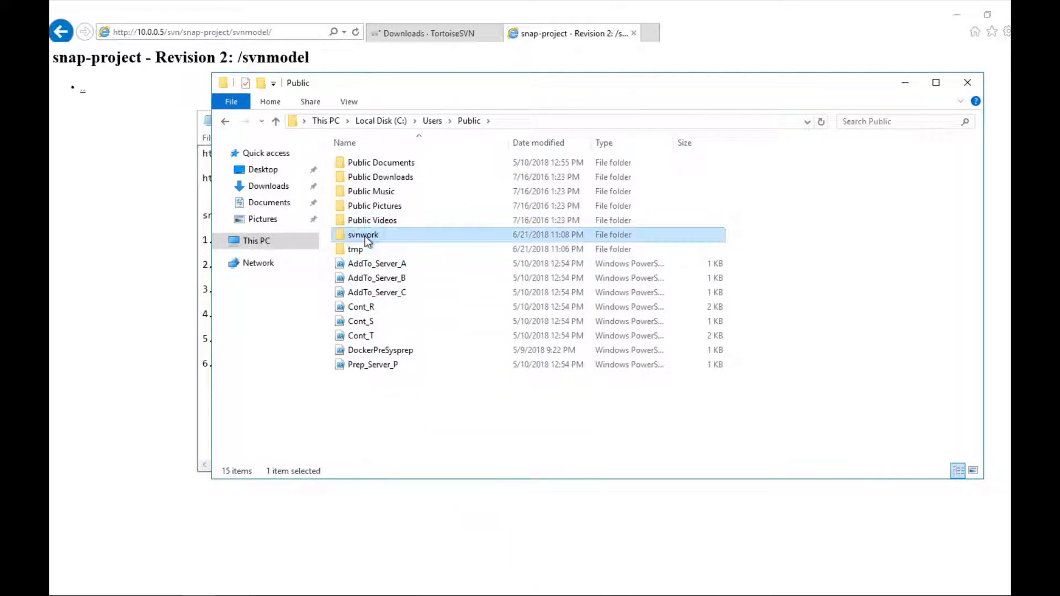
click(204, 229)
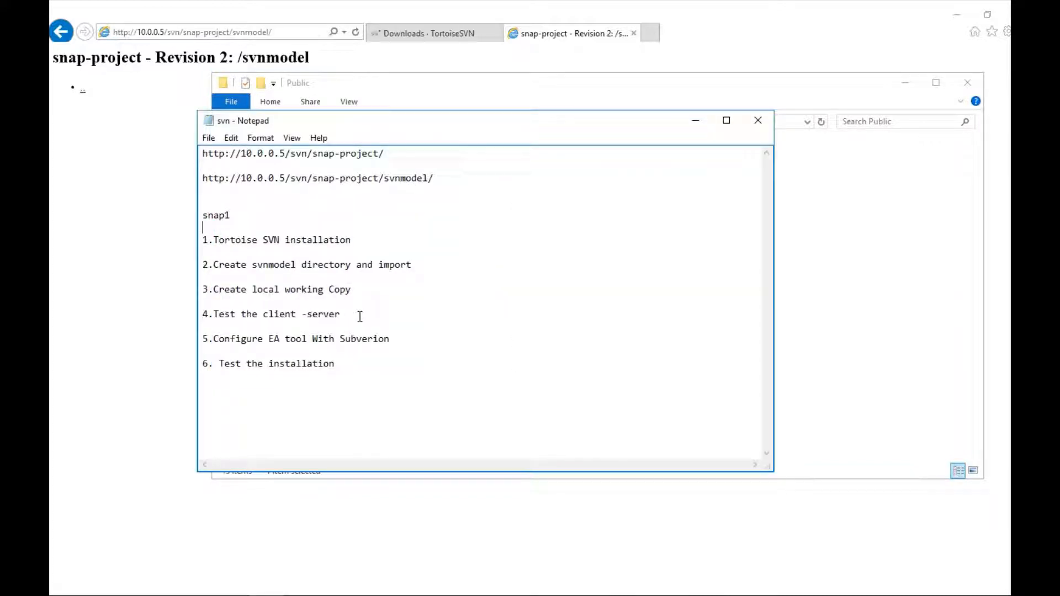
click(846, 298)
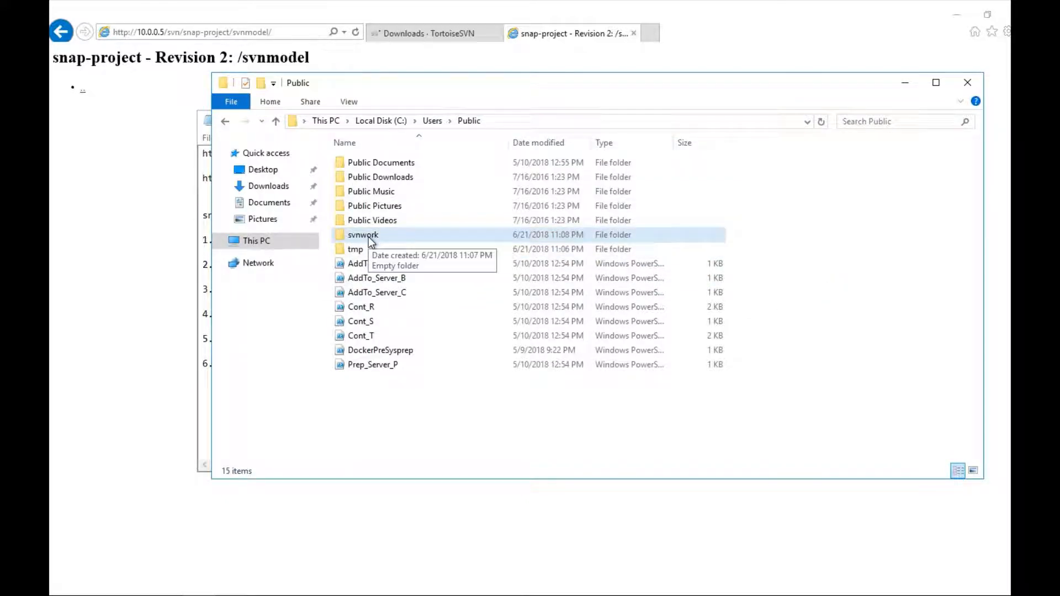
double_click(370, 241)
right_click(411, 212)
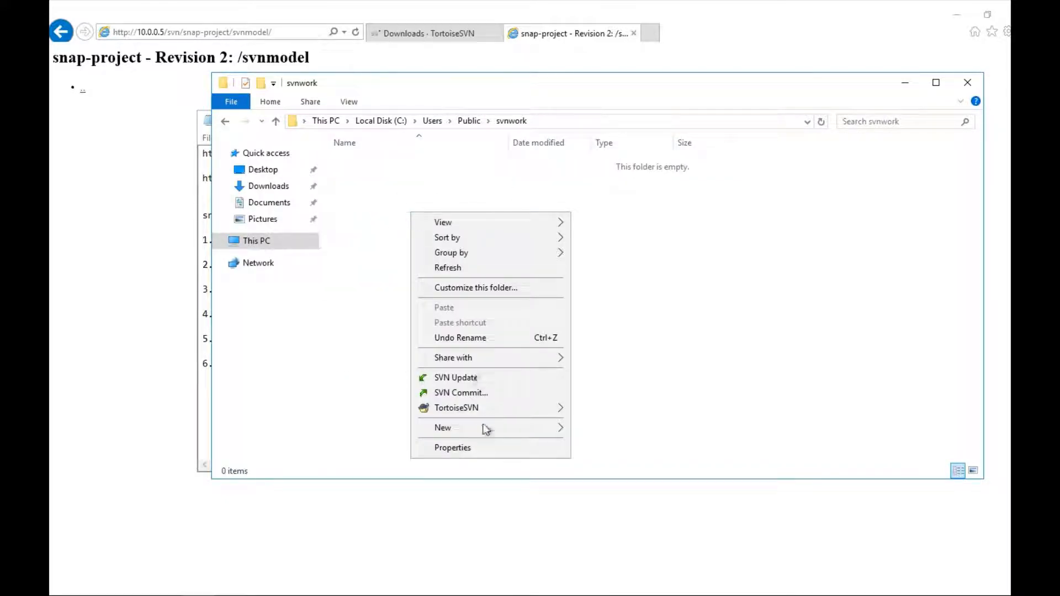
mouse_move(525, 425)
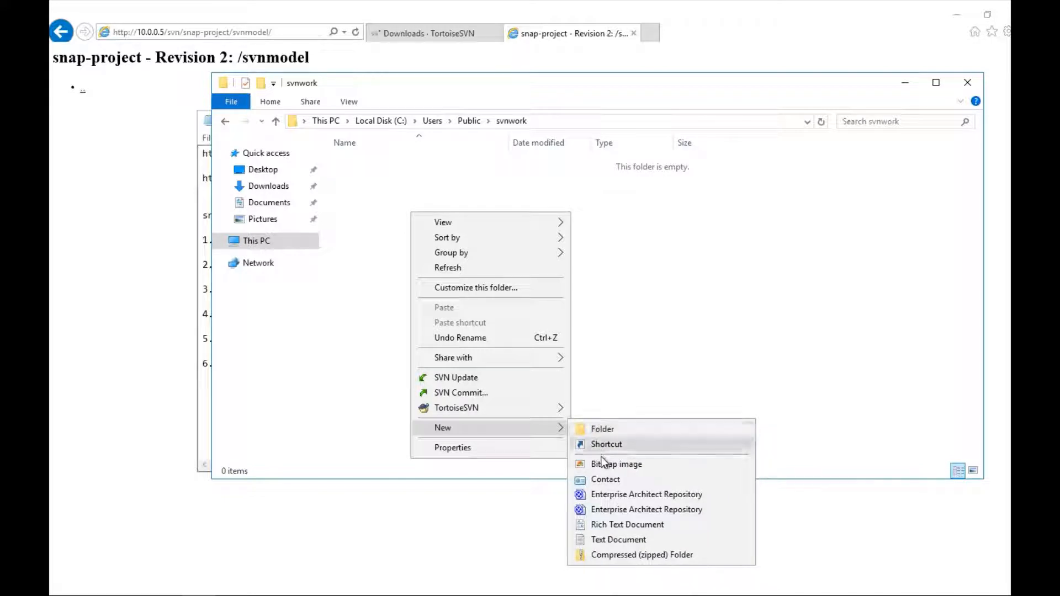
click(610, 535)
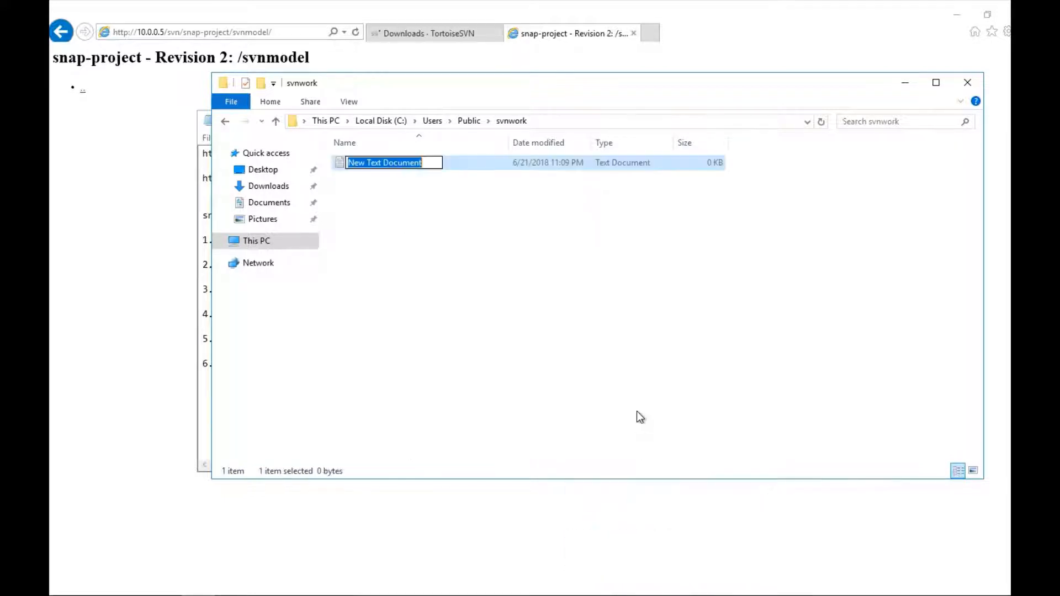
text(test)
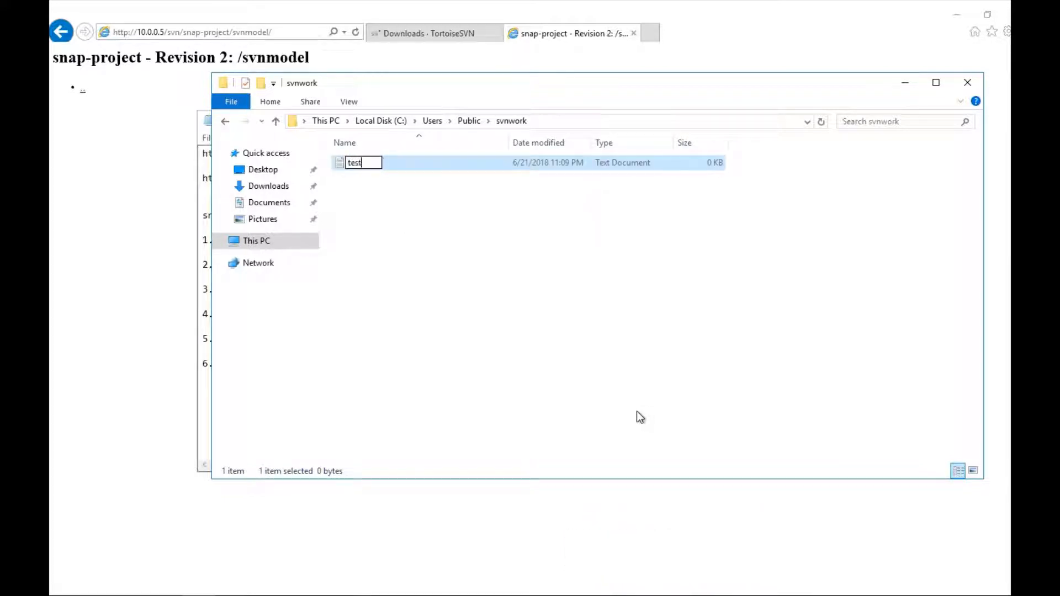
text(file)
key(Return)
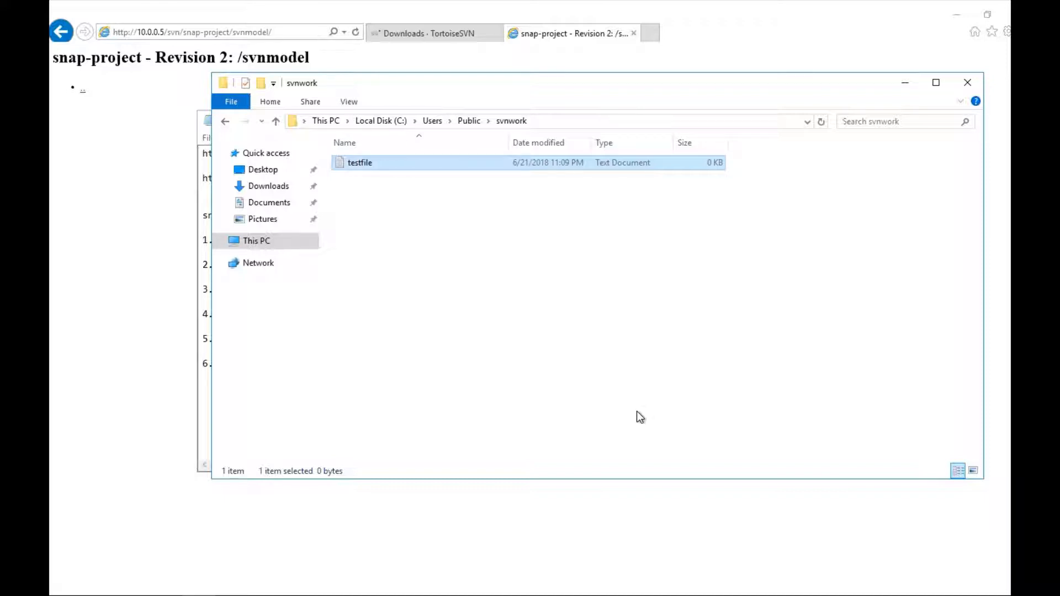
right_click(357, 166)
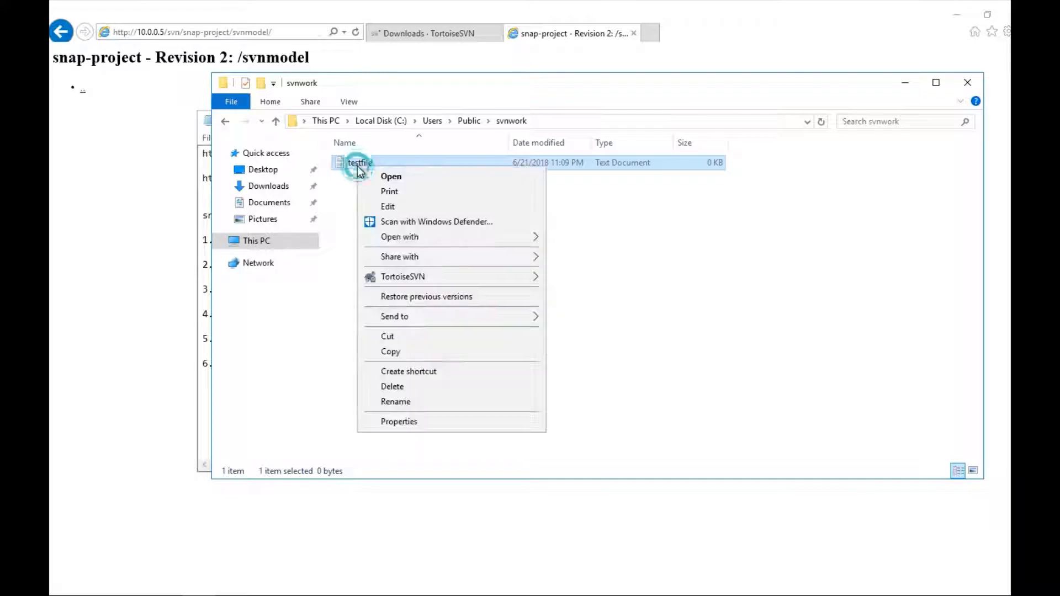
mouse_move(412, 310)
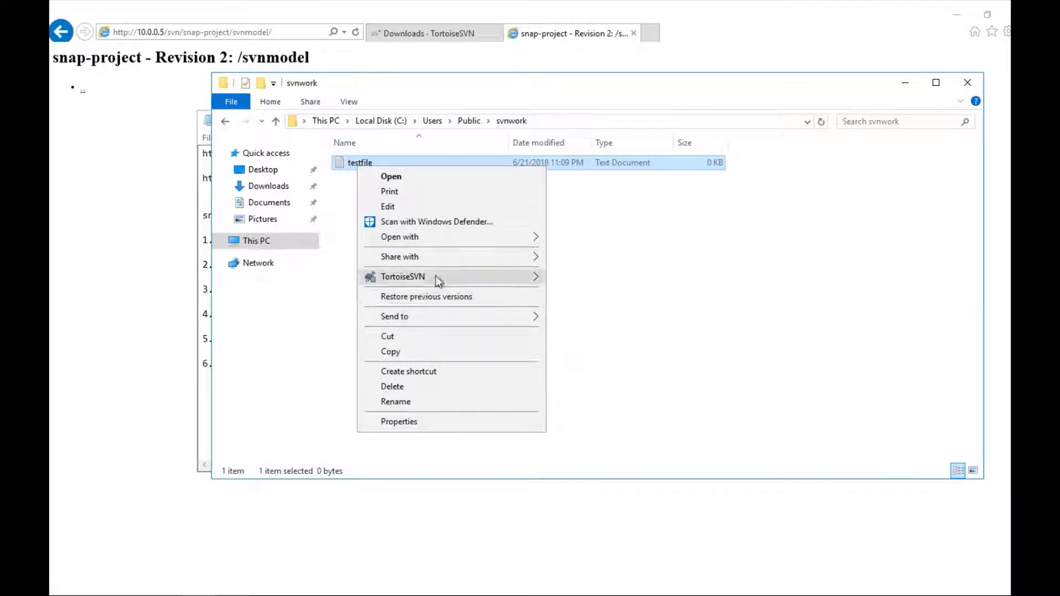
mouse_move(435, 275)
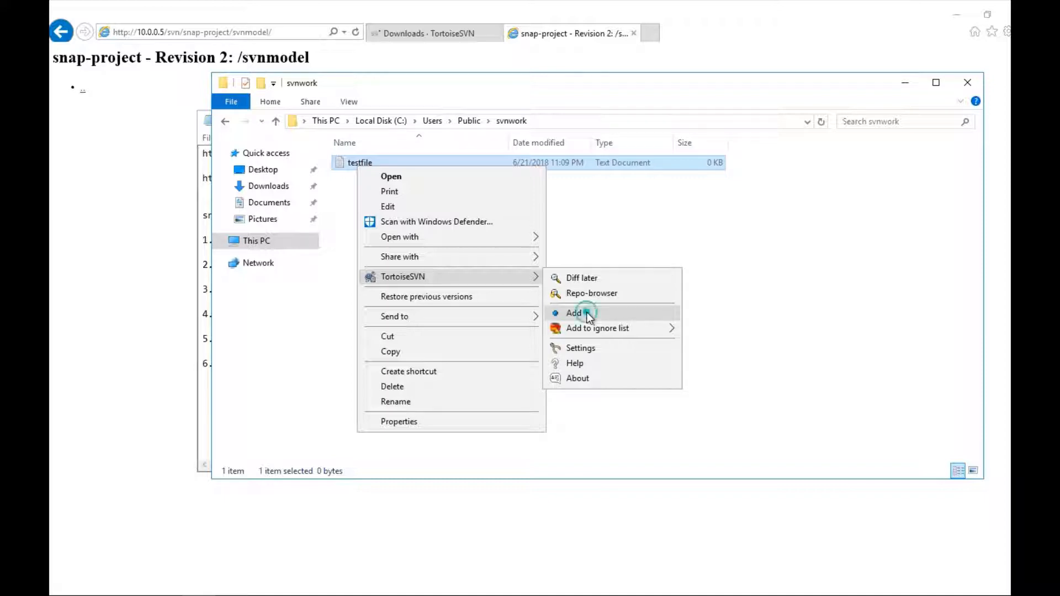
click(586, 312)
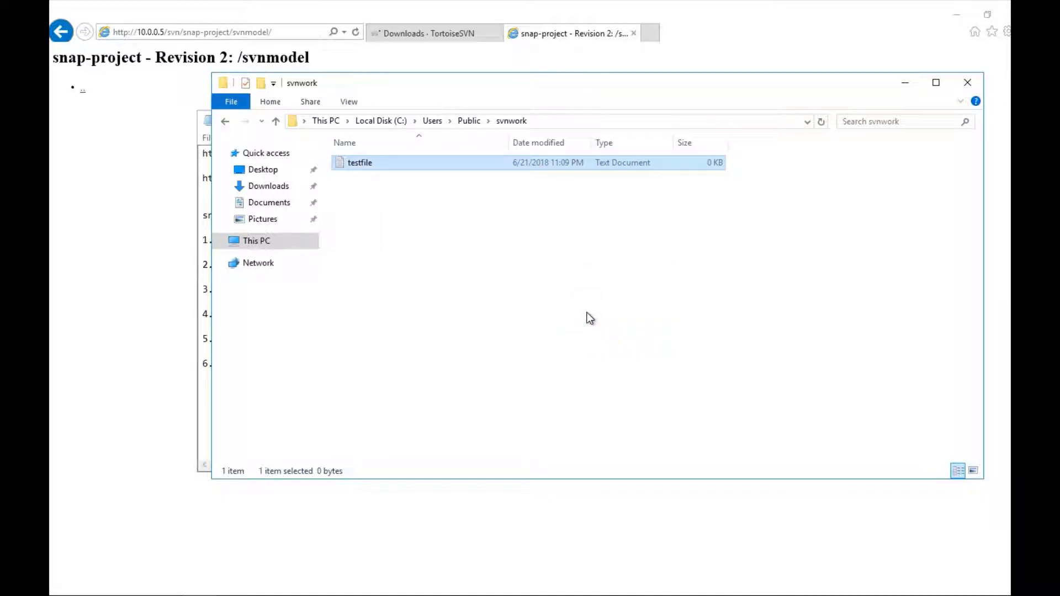
click(94, 184)
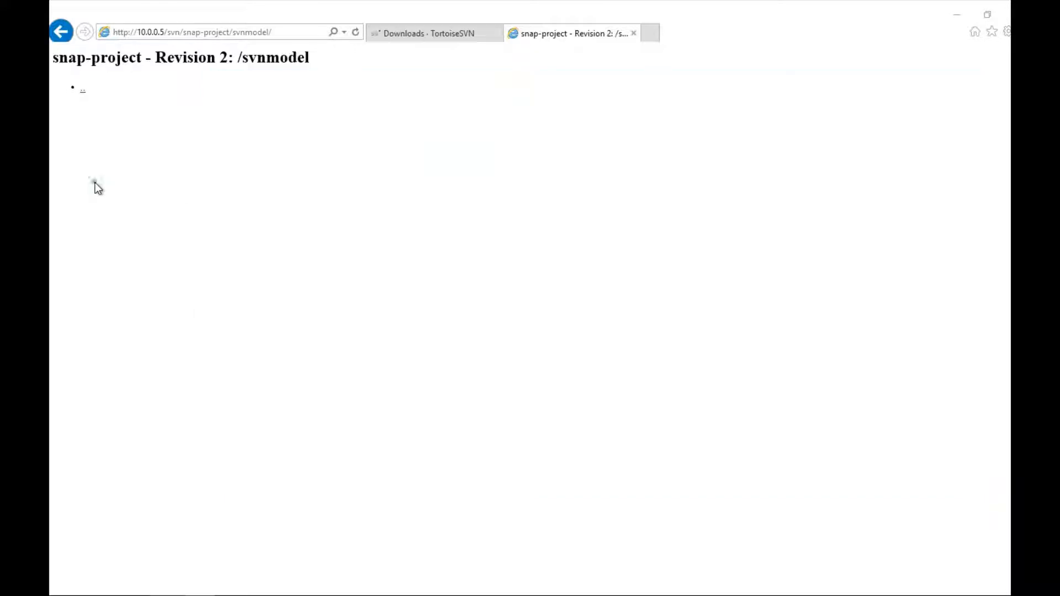
click(355, 34)
click(356, 33)
key(alt+Tab)
key(alt+Tab)
click(401, 291)
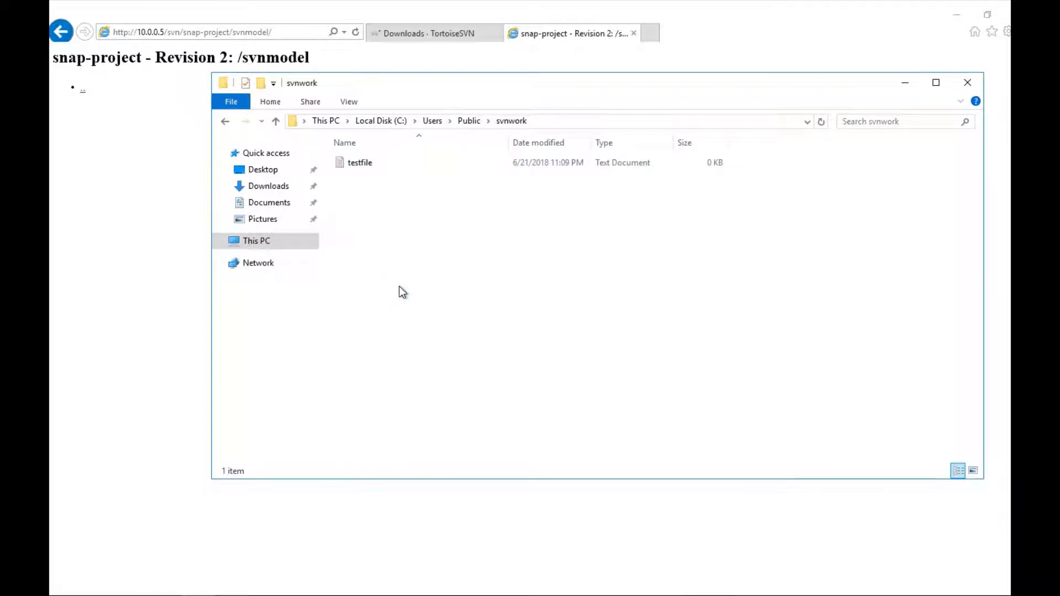
Step: Commit testfile.txt with the message 'test file'
right_click(352, 165)
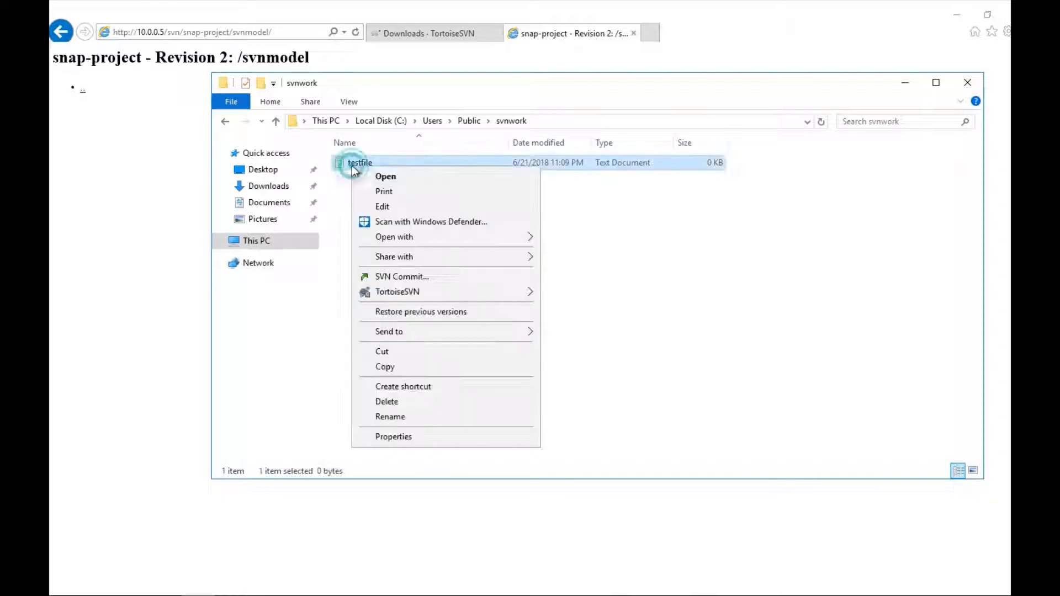
click(405, 282)
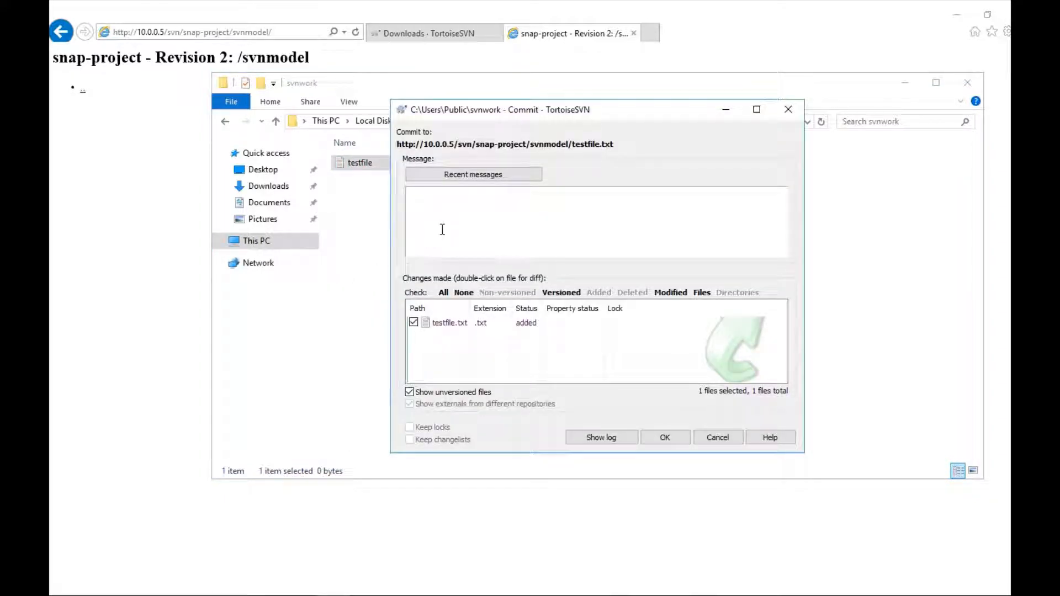
text(test file)
click(659, 437)
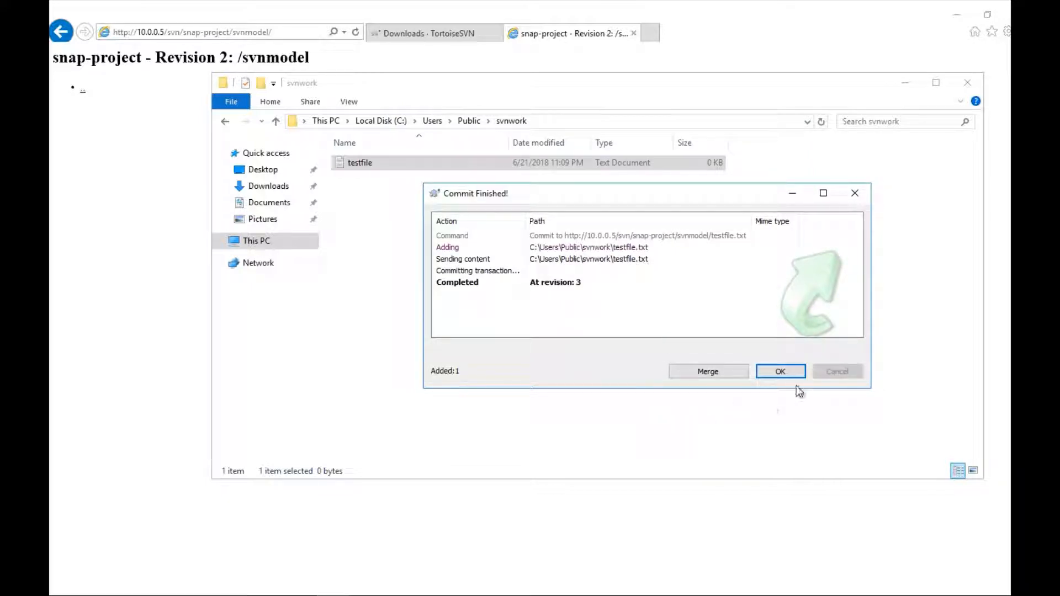
click(780, 371)
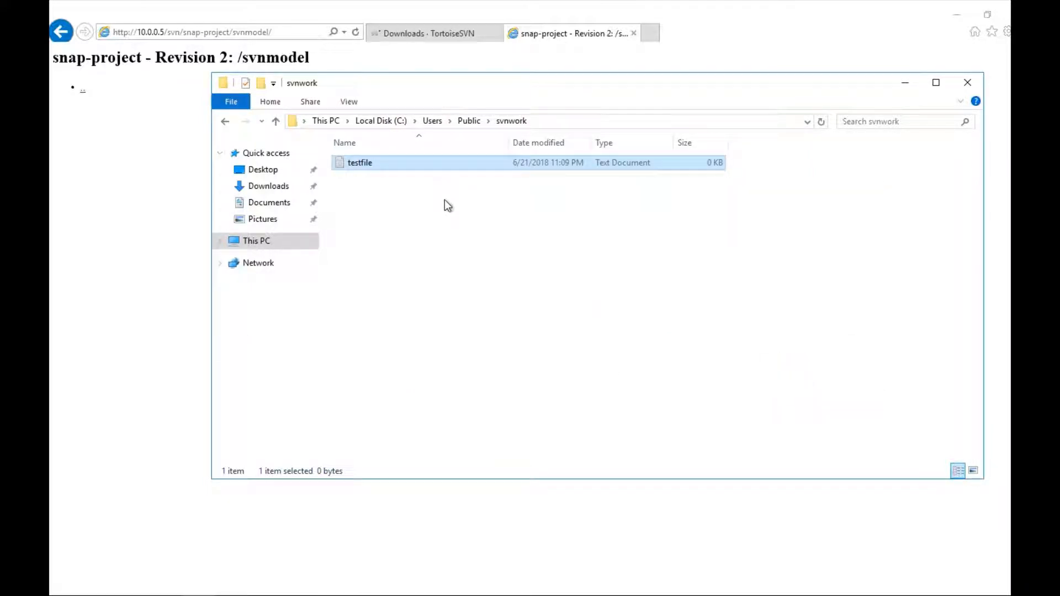
Step: Refresh the repository page to show testfile.txt at Revision 3
click(150, 177)
click(354, 32)
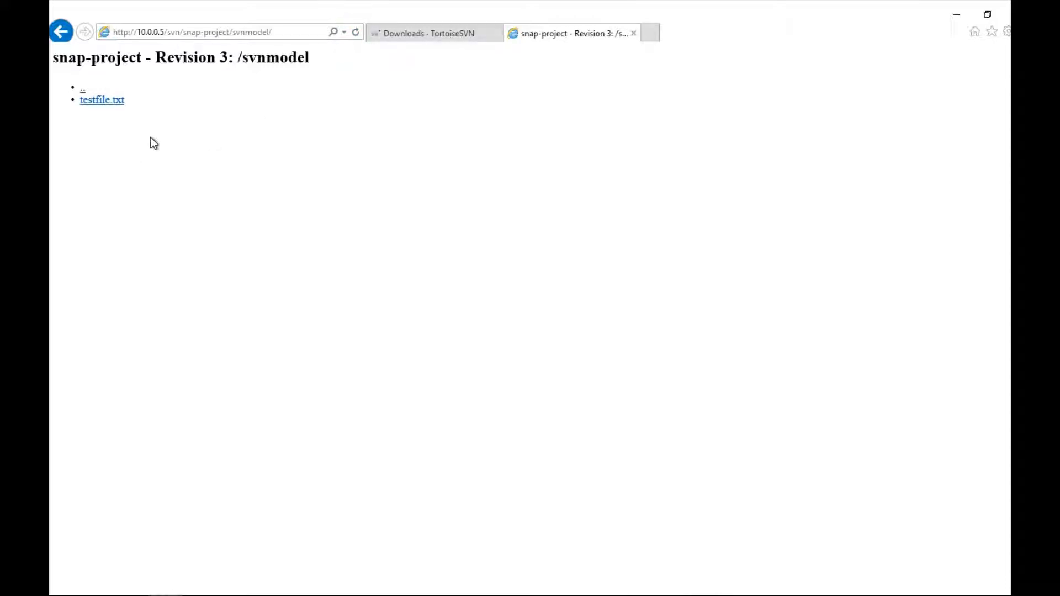
key(alt+Tab)
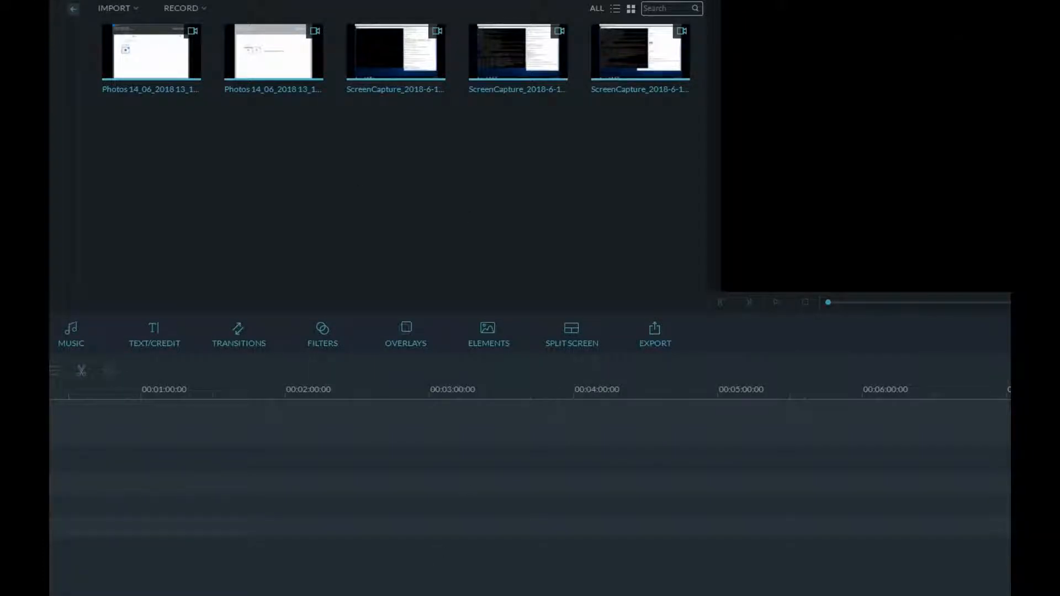
click(331, 583)
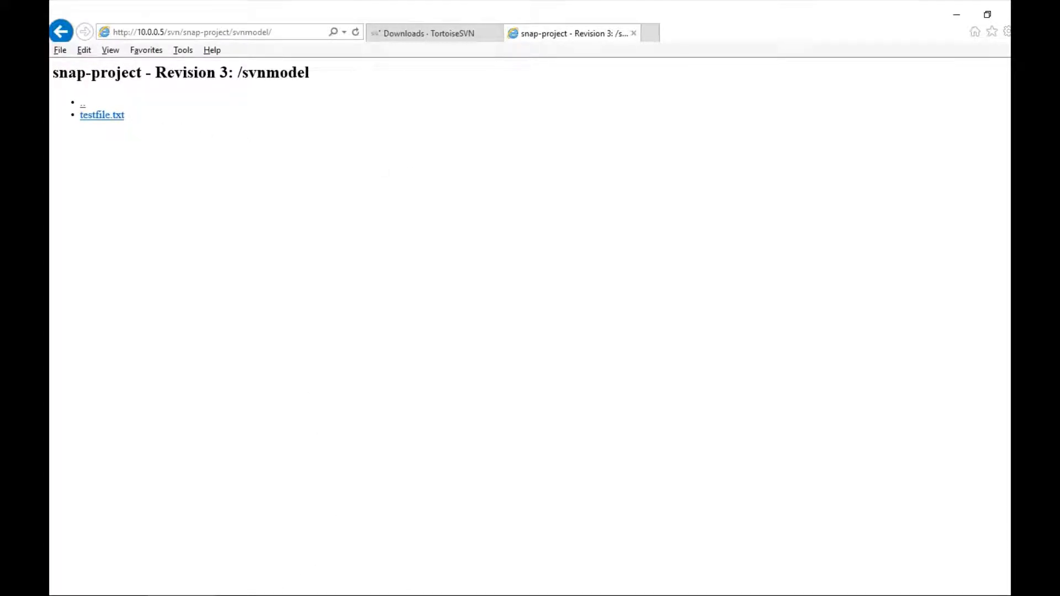
Step: Edit testfile in Notepad to read 'this this first time edit' and save it
click(198, 595)
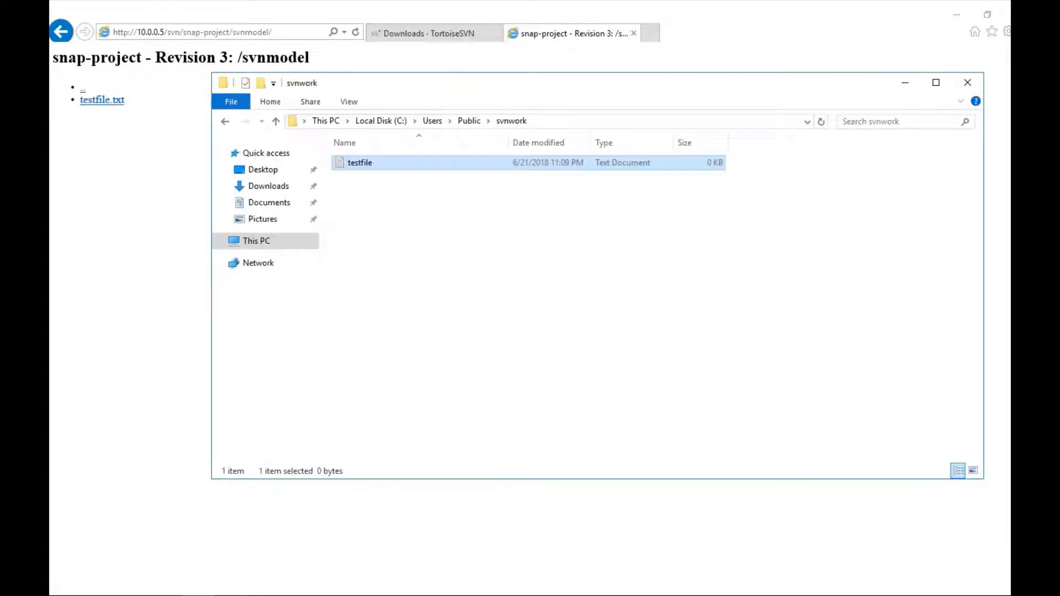
right_click(356, 162)
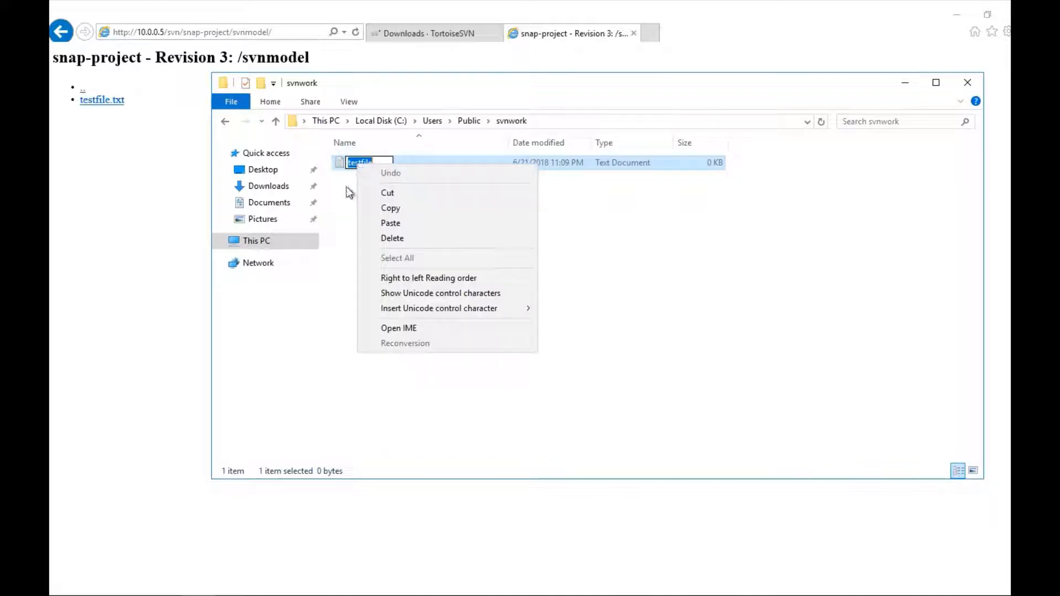
click(346, 187)
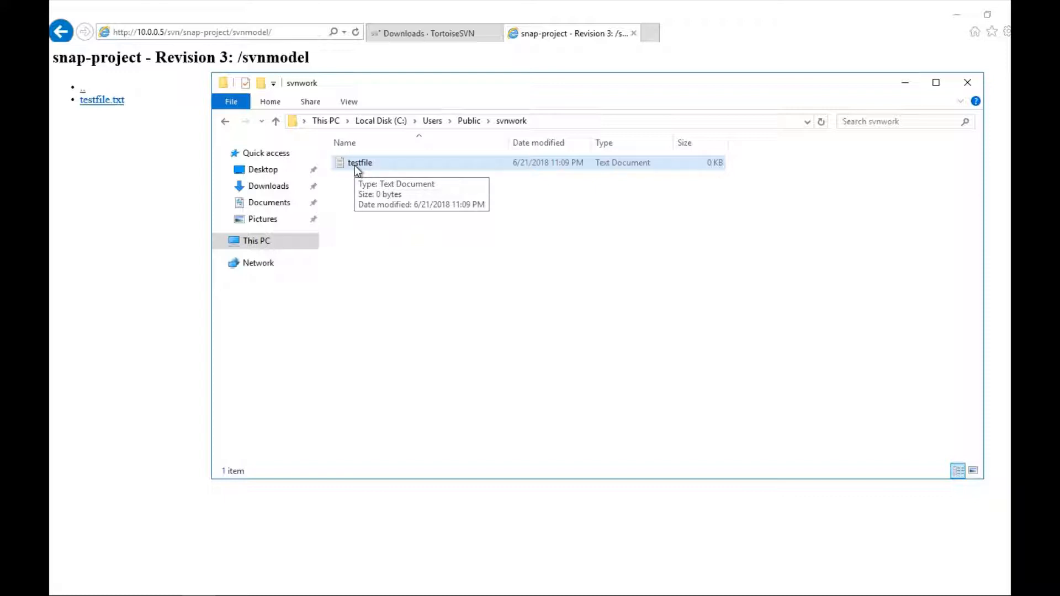
right_click(355, 165)
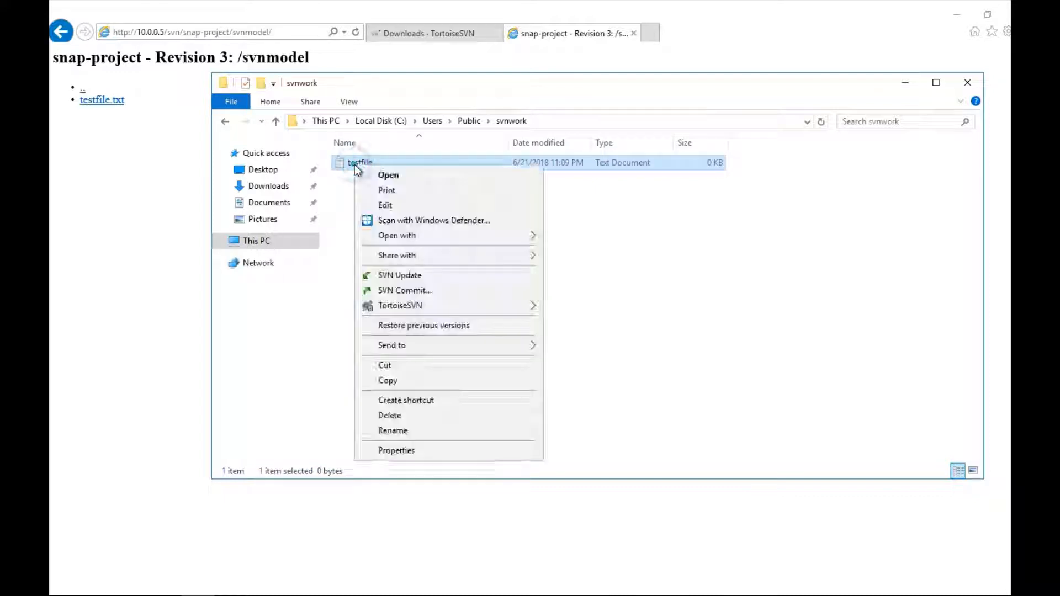
click(392, 204)
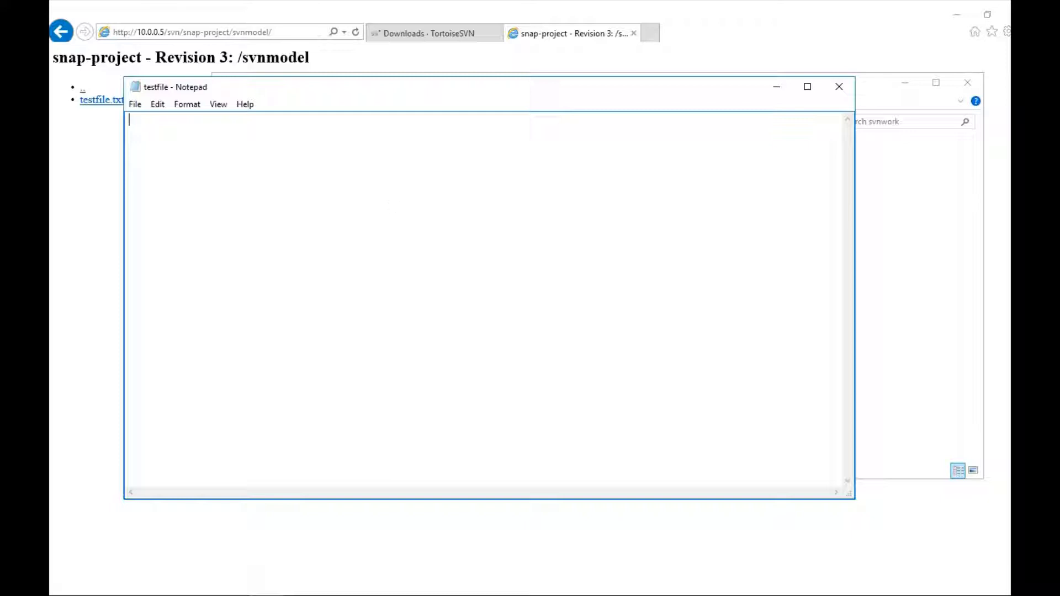
text(this it)
key(BackSpace)
key(BackSpace)
key(BackSpace)
text(this first time)
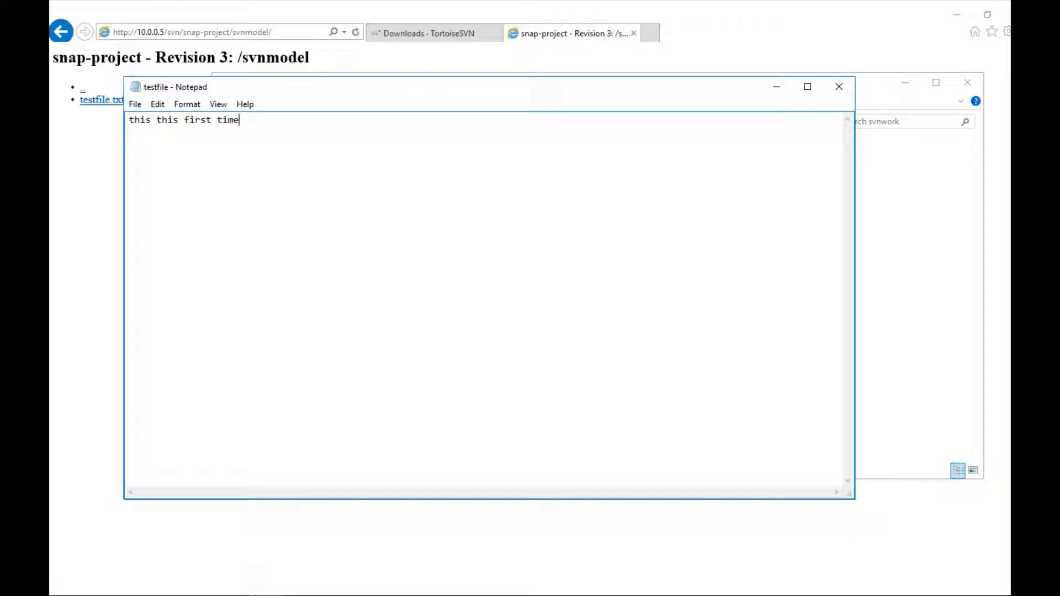
text( edit)
click(839, 87)
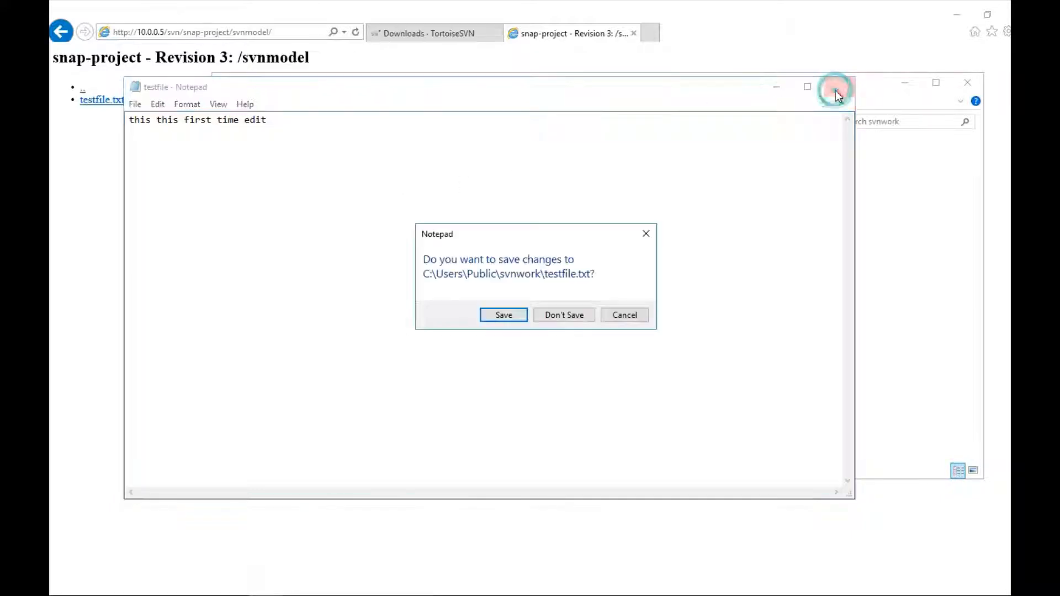
click(500, 315)
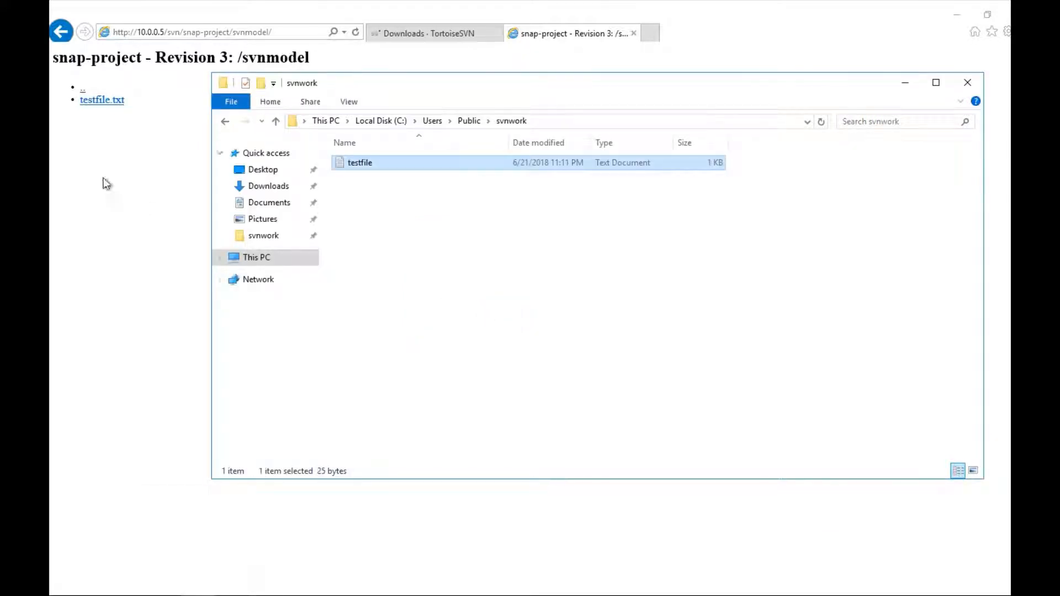
Step: View testfile.txt in the repository listing, then return to testfile in svnwork
click(106, 102)
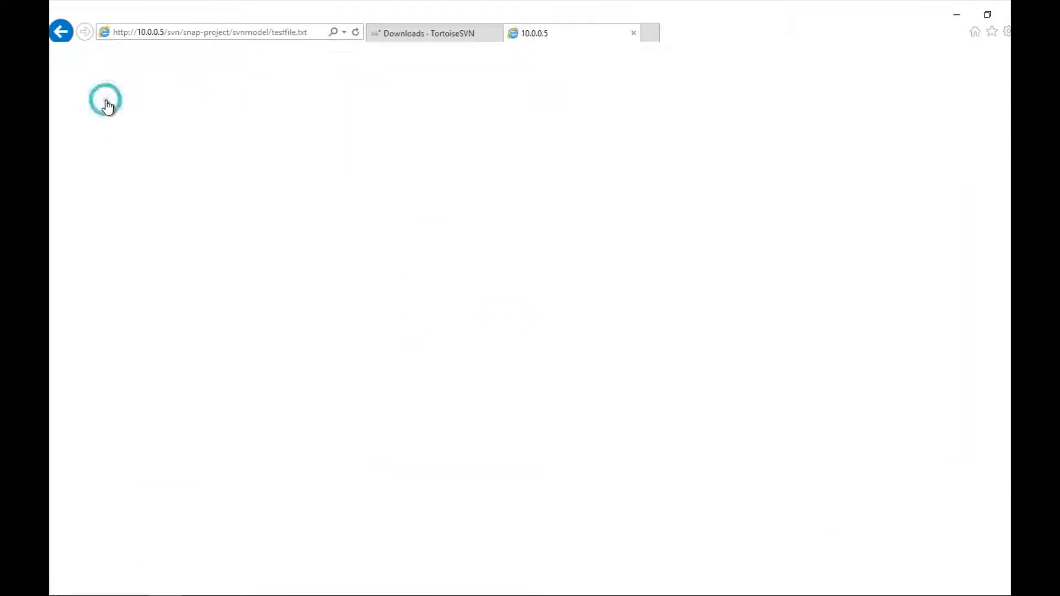
click(59, 32)
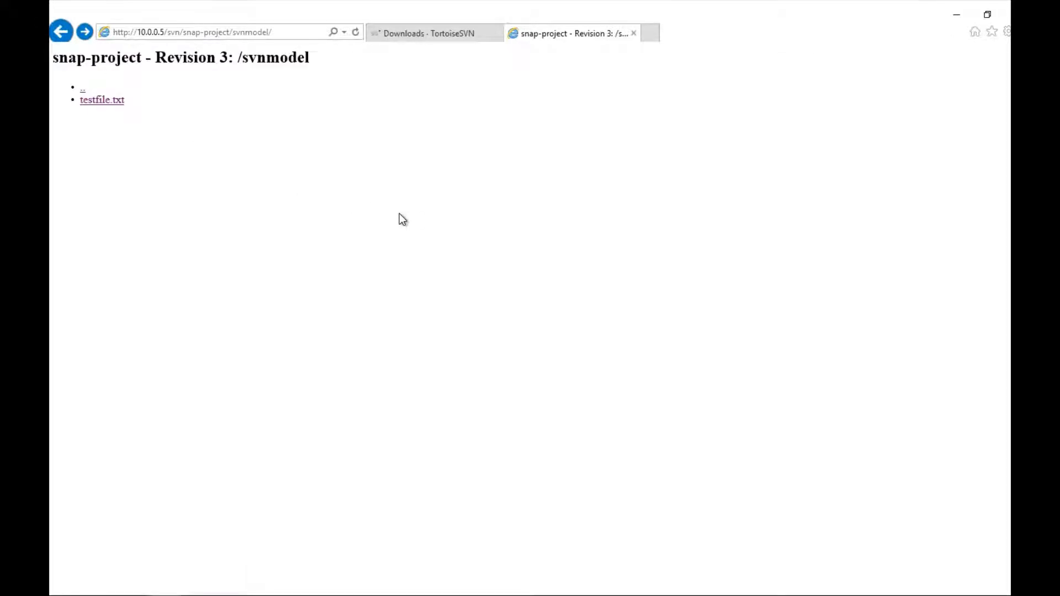
click(198, 595)
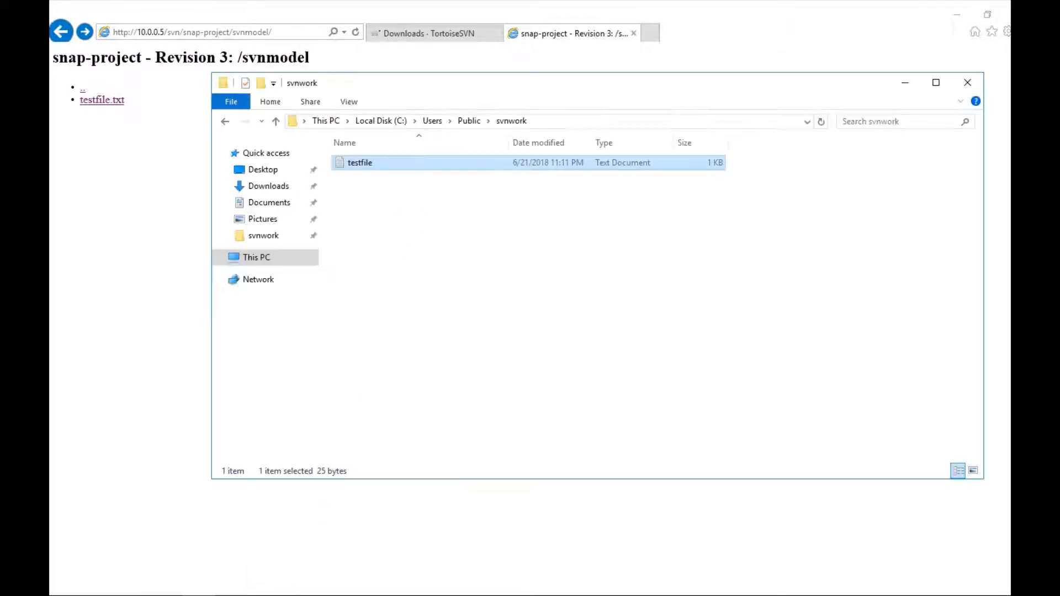
right_click(368, 164)
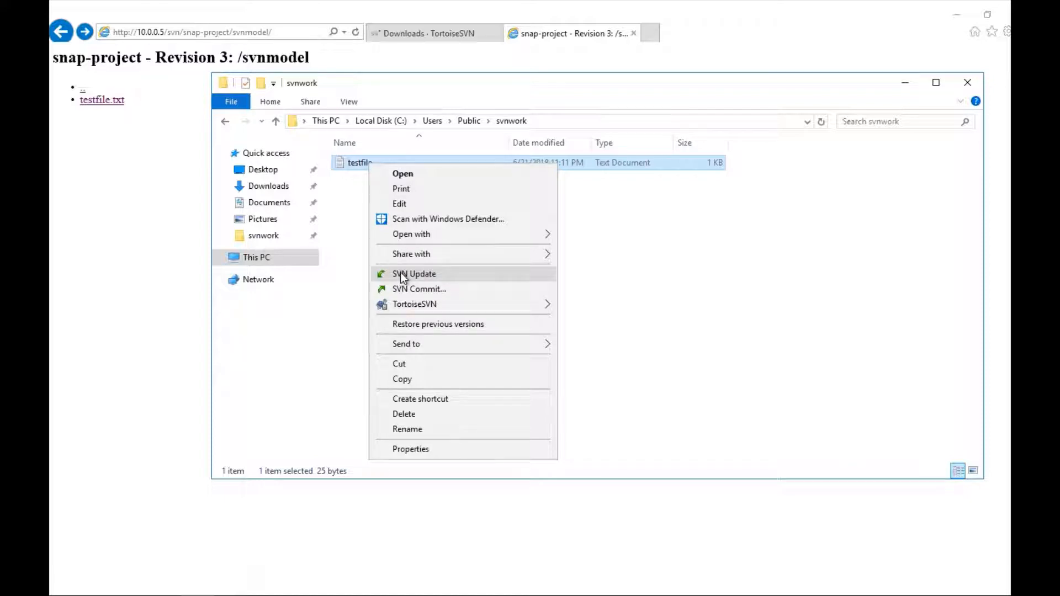
Step: Commit the edited testfile.txt with the message 'first edit' and close the commit summary
click(409, 287)
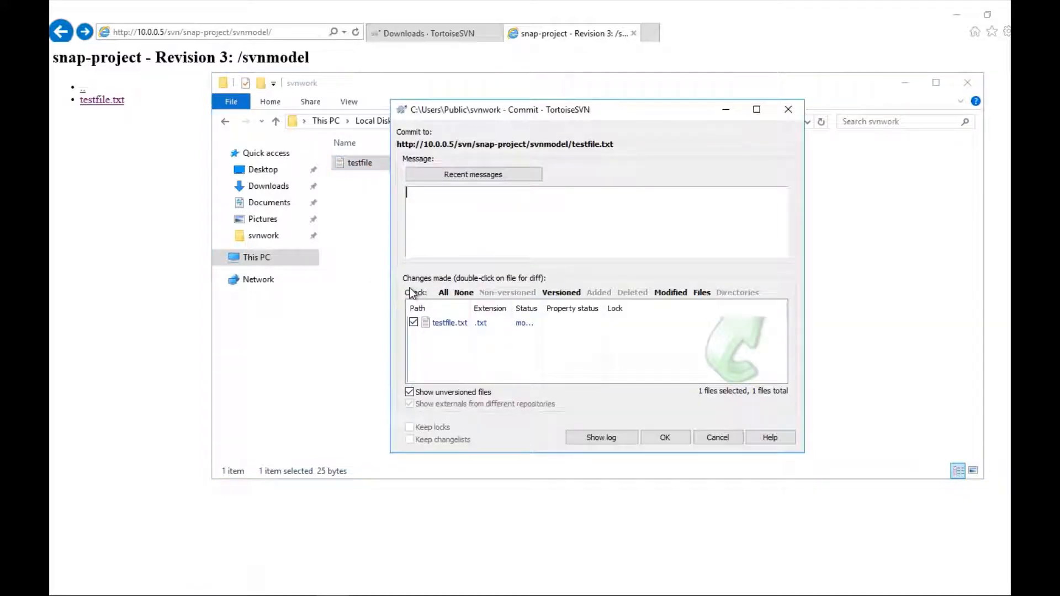
text(first edit)
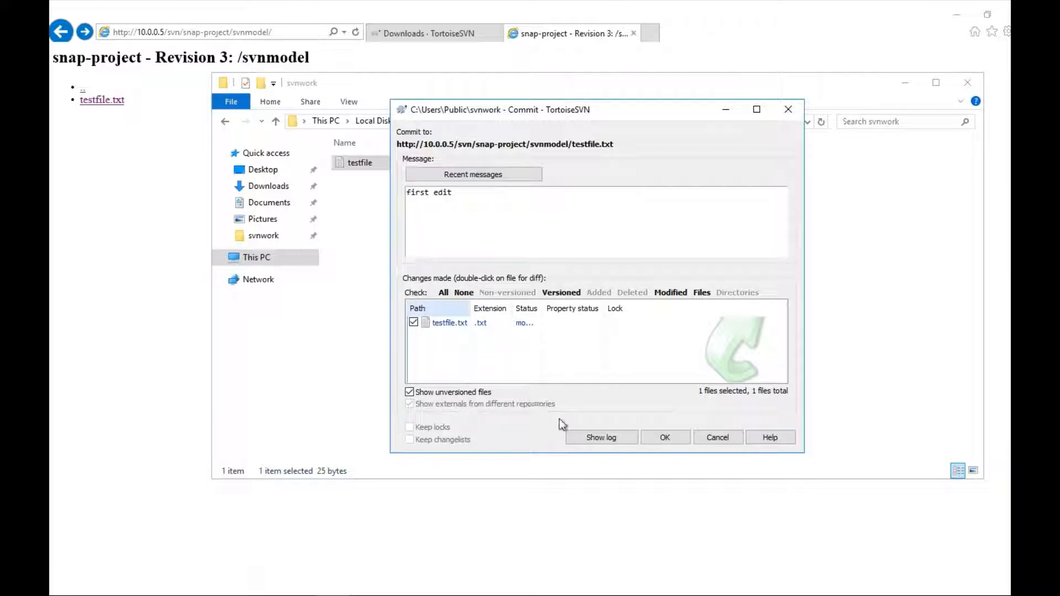
click(674, 437)
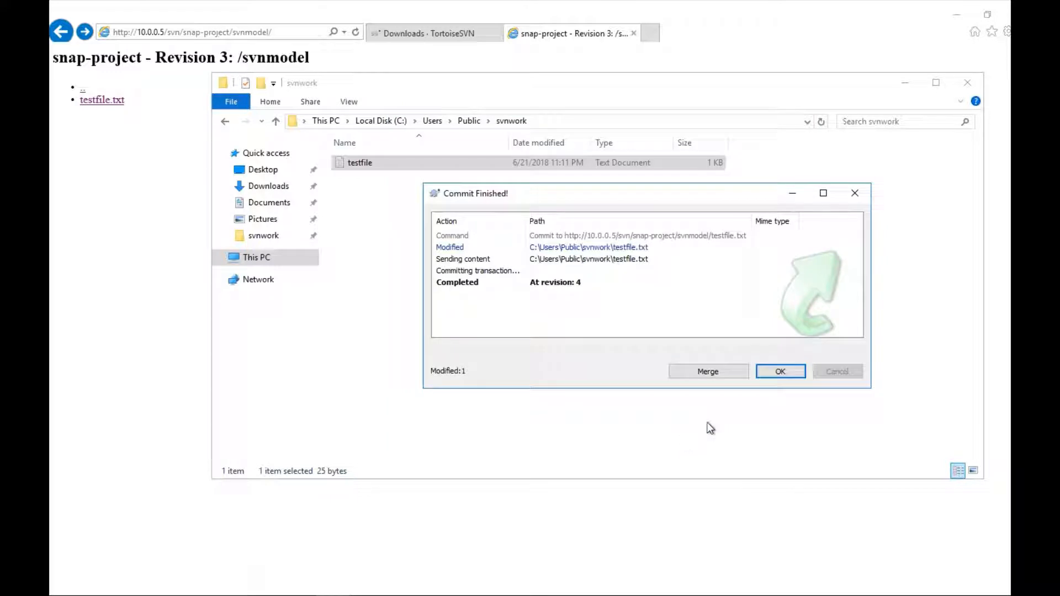
click(782, 374)
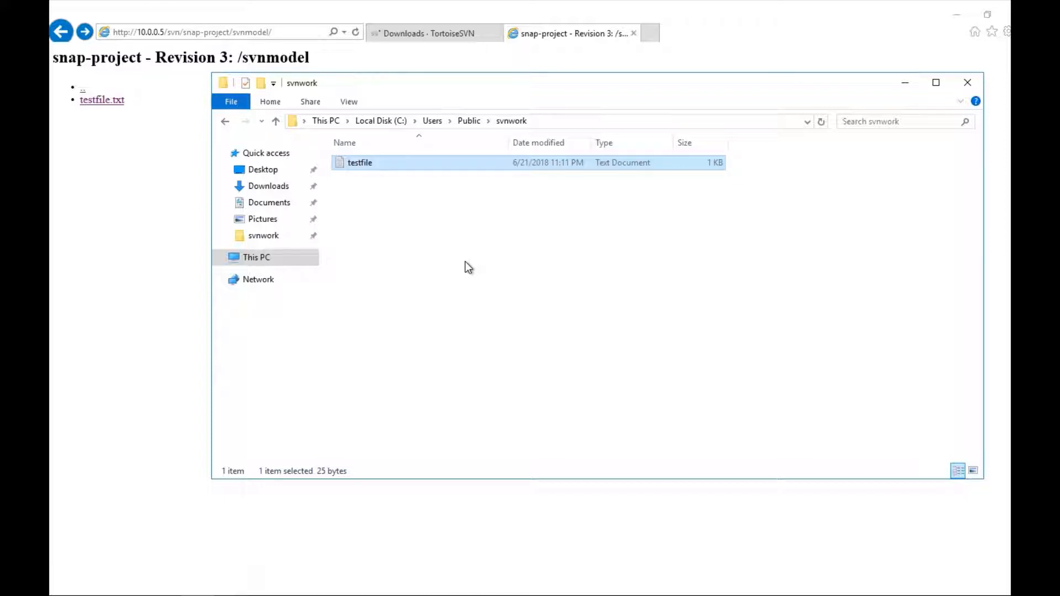
Step: Open testfile.txt in the browser's repository listing to view its committed text
click(139, 168)
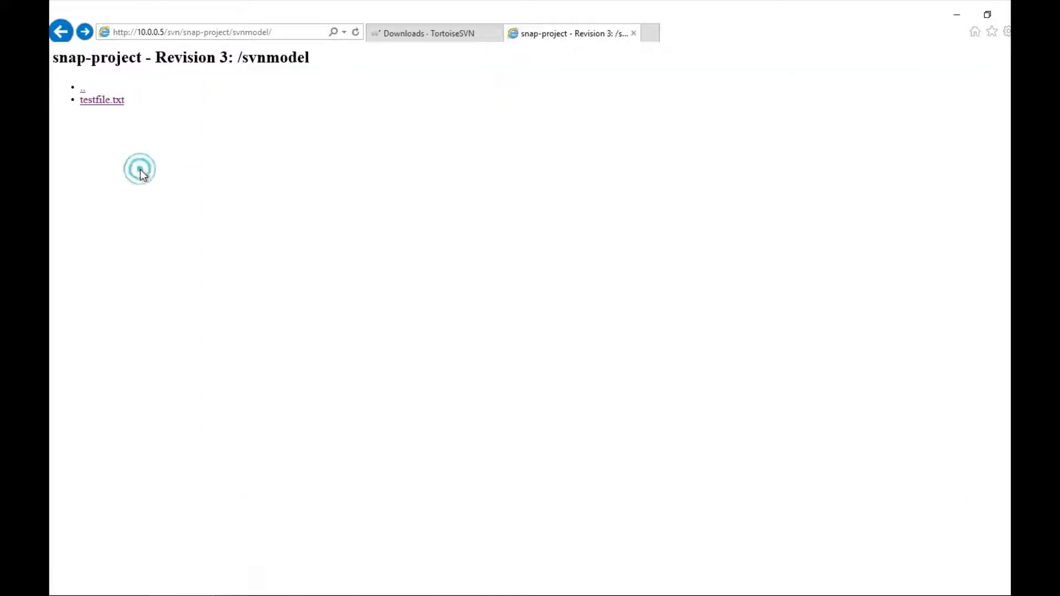
click(106, 104)
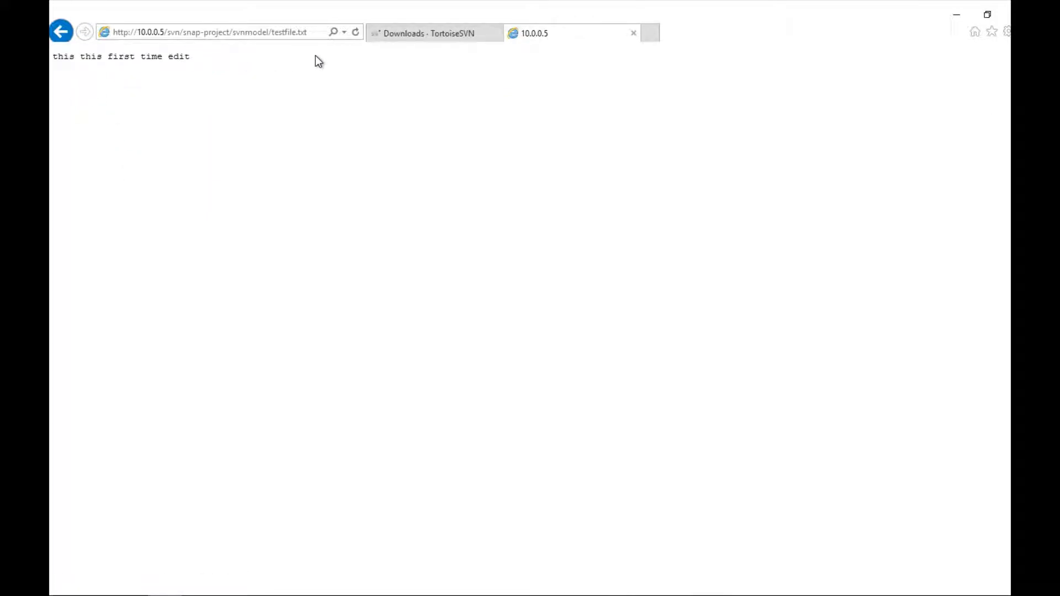
click(237, 576)
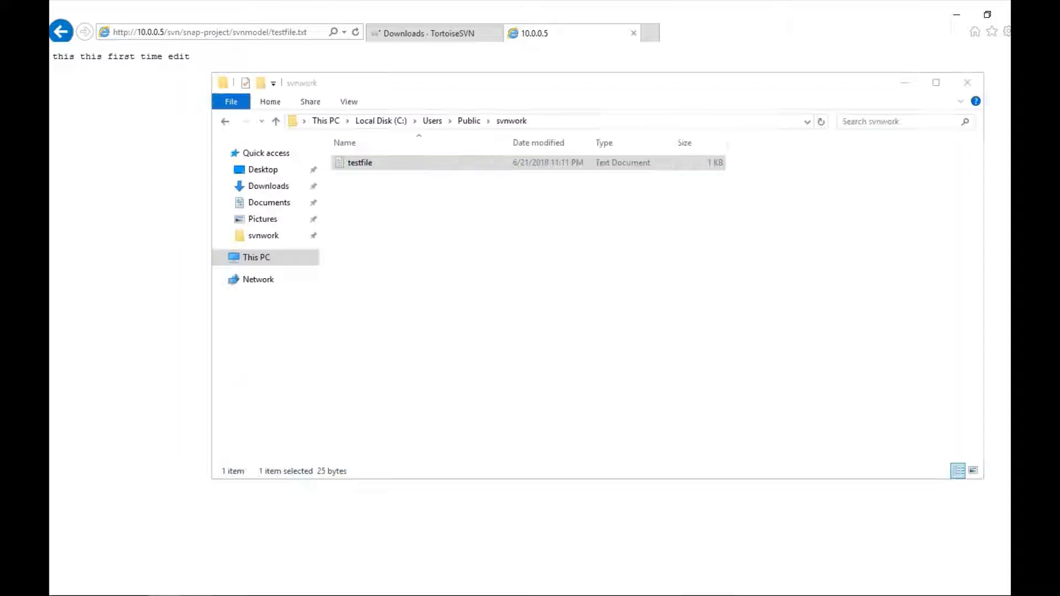
Step: Run SVN Update on testfile.txt in svnwork to get revision 4, then close the report
right_click(366, 161)
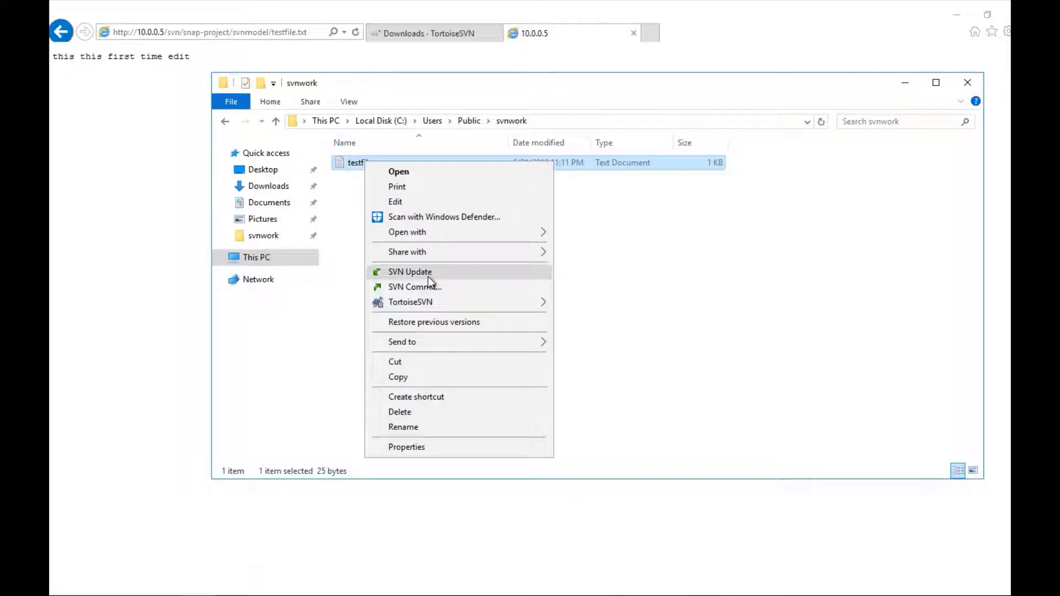
mouse_move(428, 301)
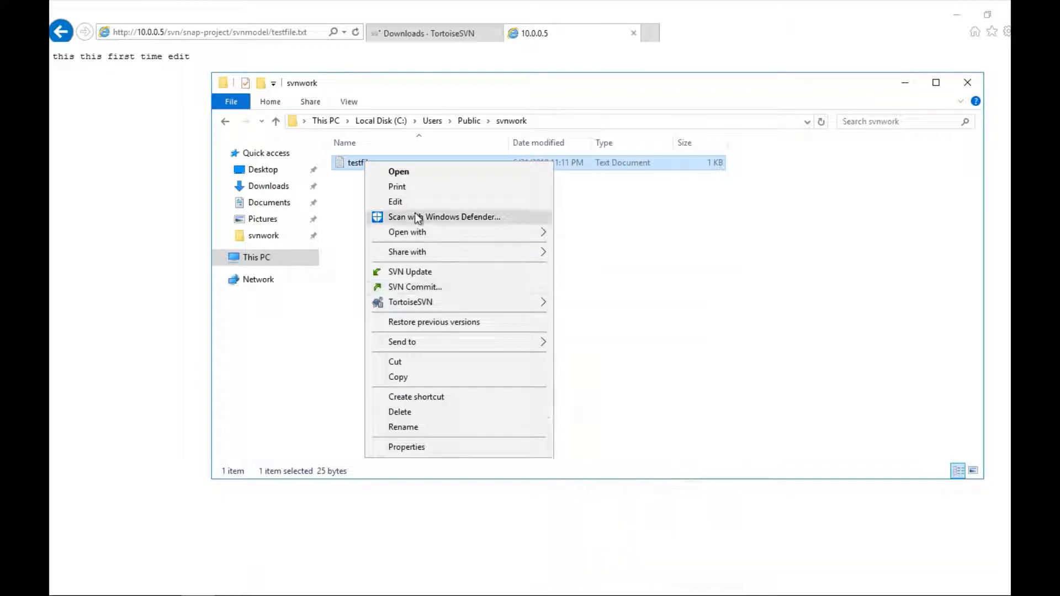
click(410, 273)
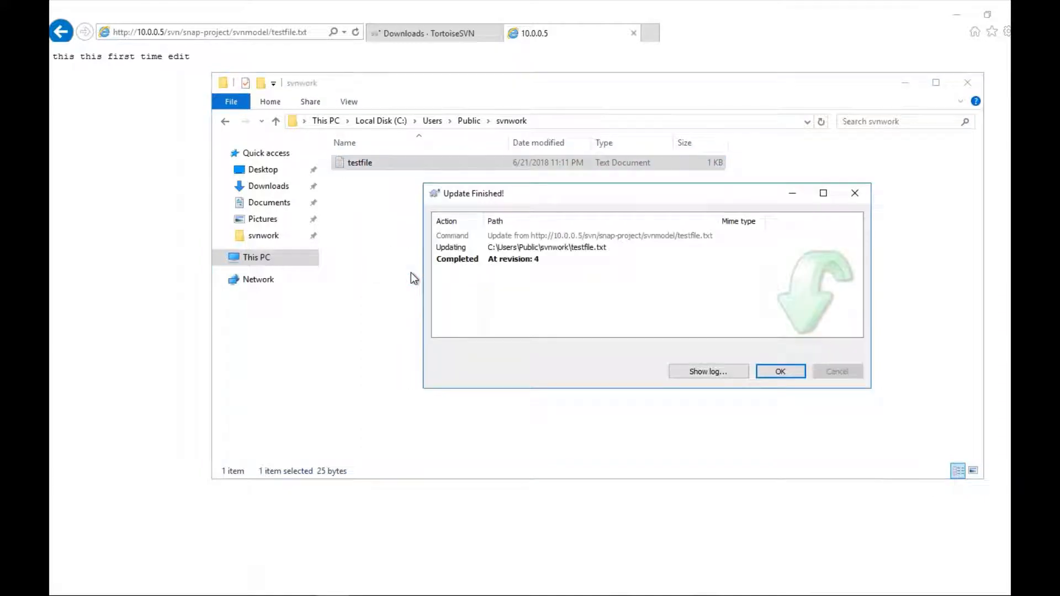
click(780, 371)
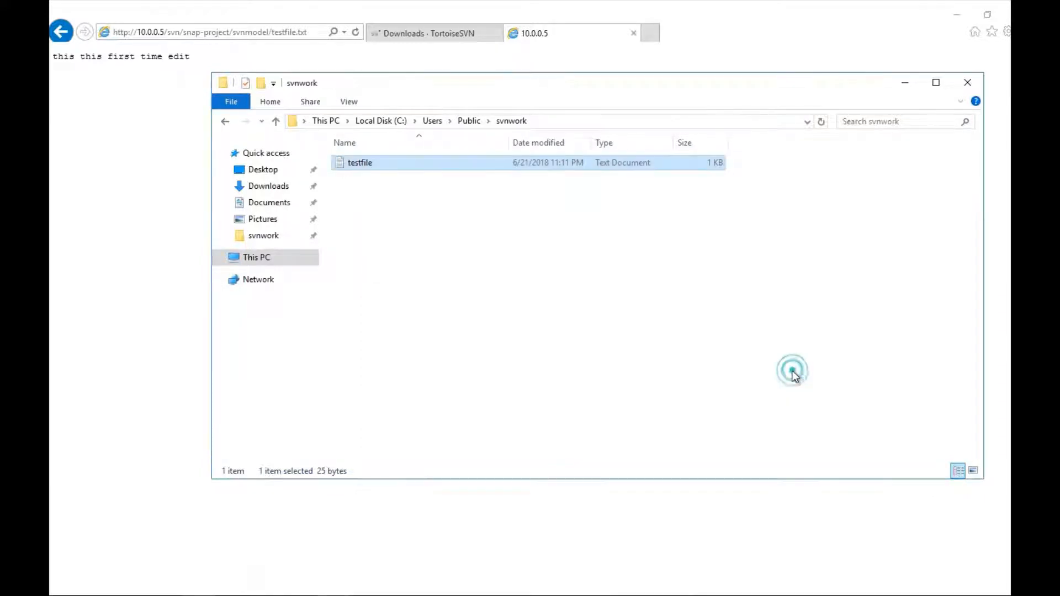
Step: Append 'second edit' to testfile.txt in Notepad, save it, and reload the repository copy in the browser
double_click(357, 167)
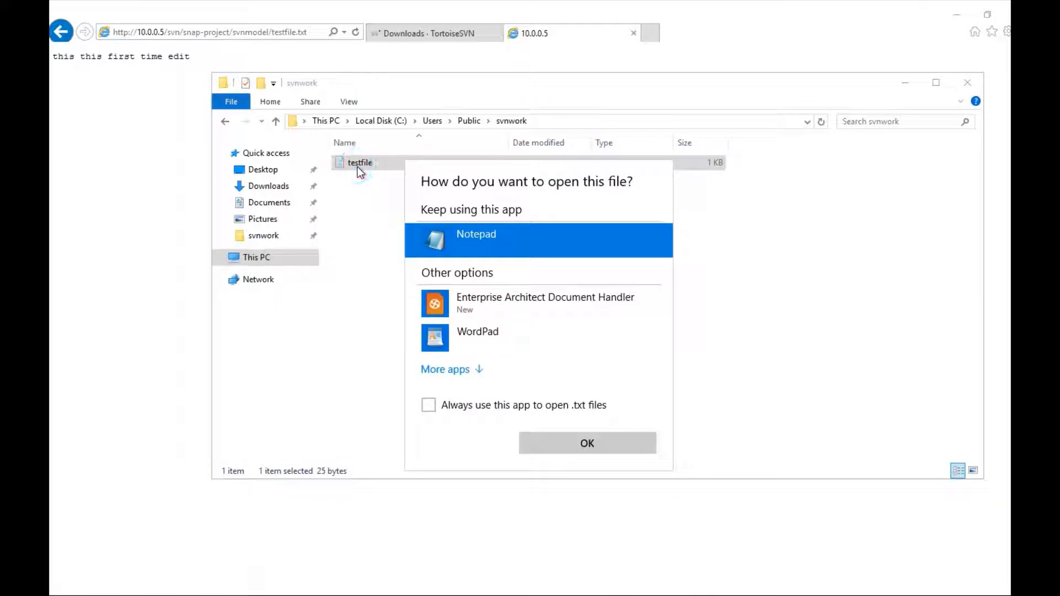
click(584, 444)
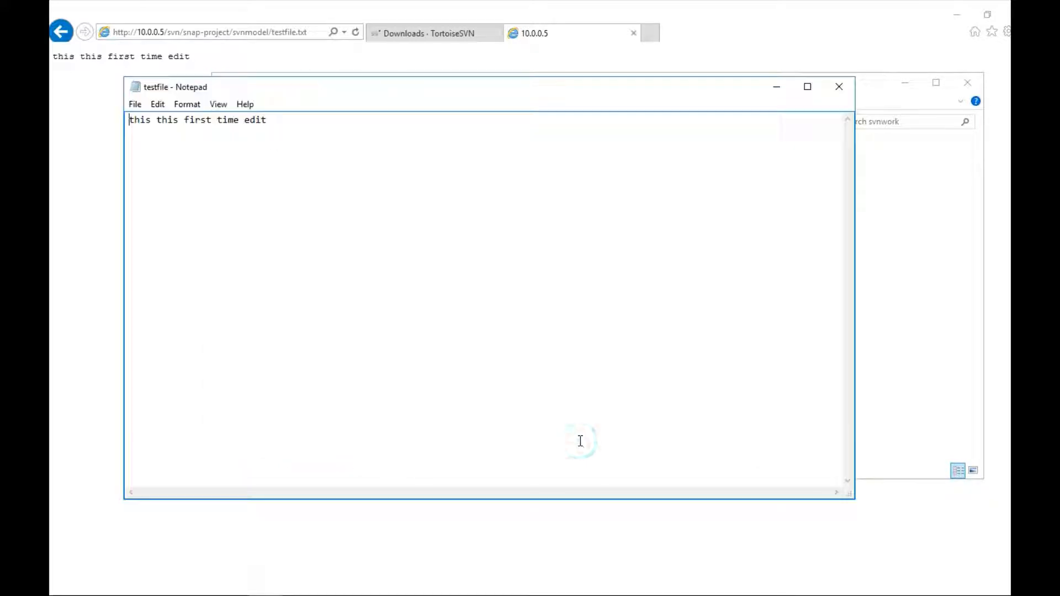
click(310, 121)
text(second edit)
click(838, 90)
click(500, 320)
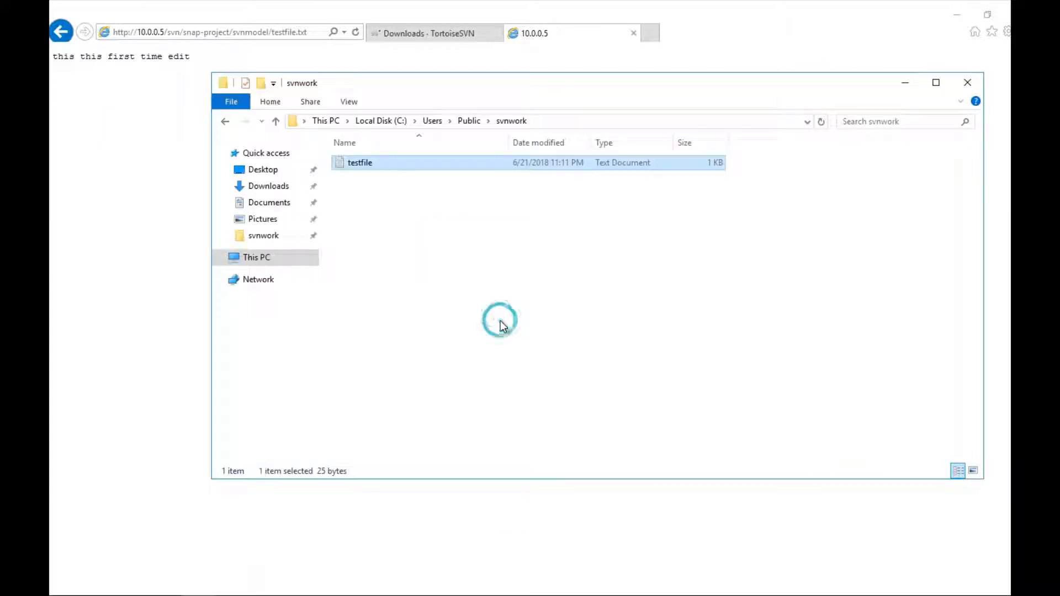
click(138, 142)
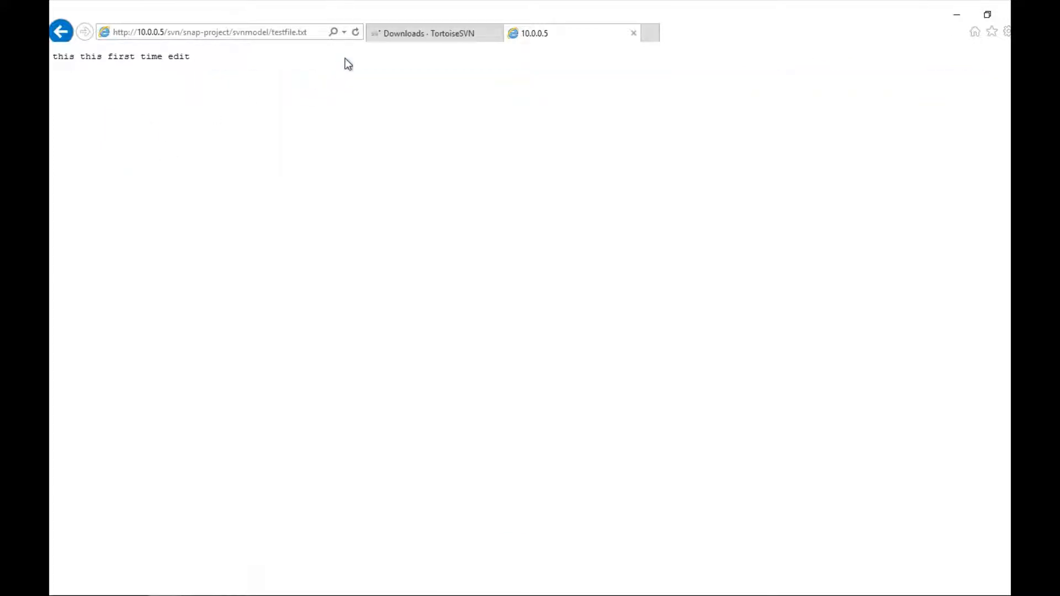
click(356, 32)
click(223, 582)
Step: Commit testfile.txt with the message 'second edit' as revision 5 and close the report
right_click(366, 165)
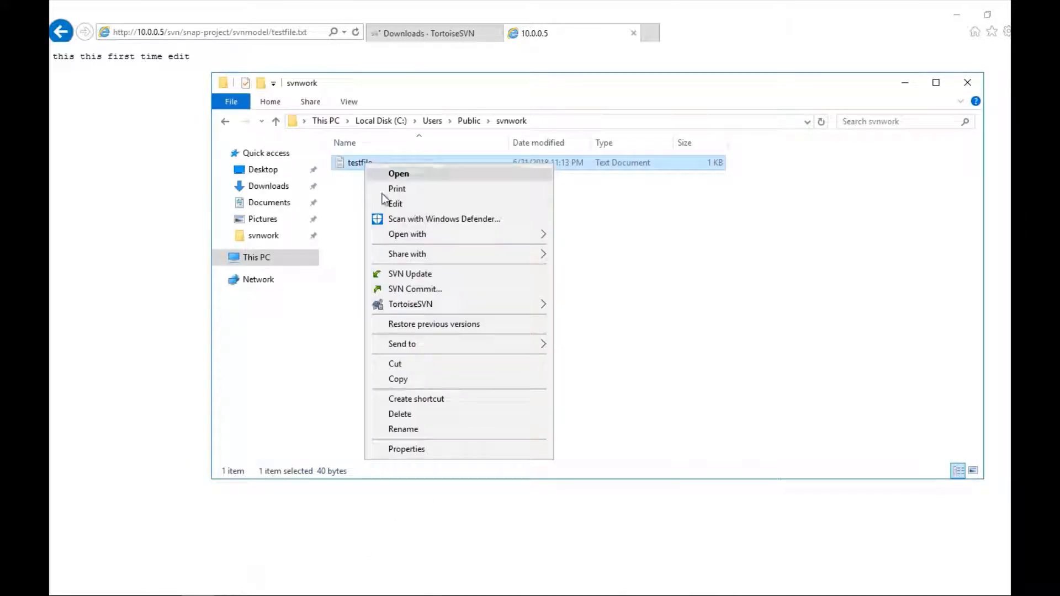
click(405, 291)
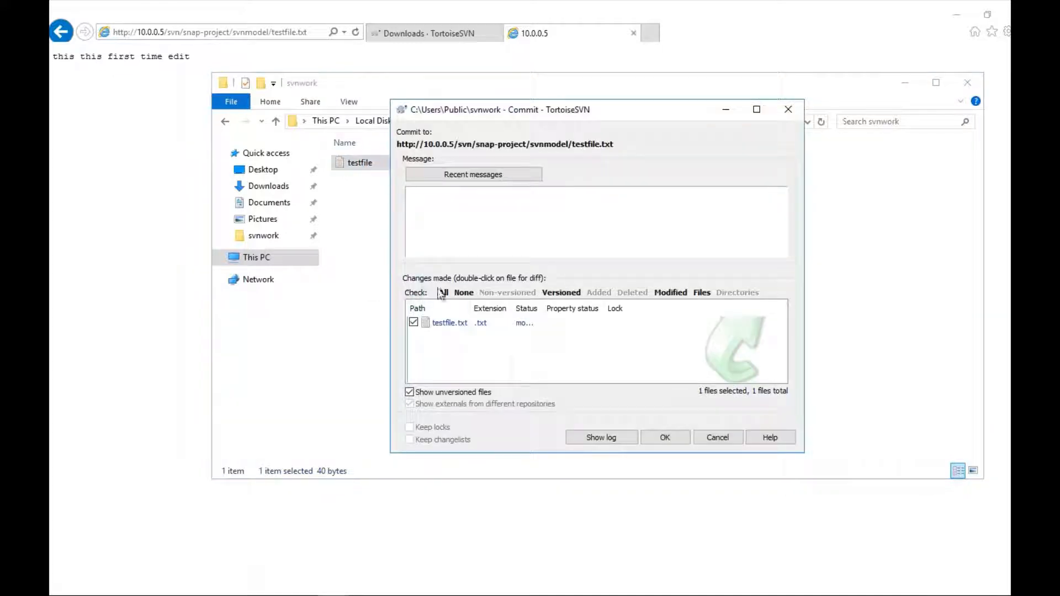
text(second edit)
click(664, 438)
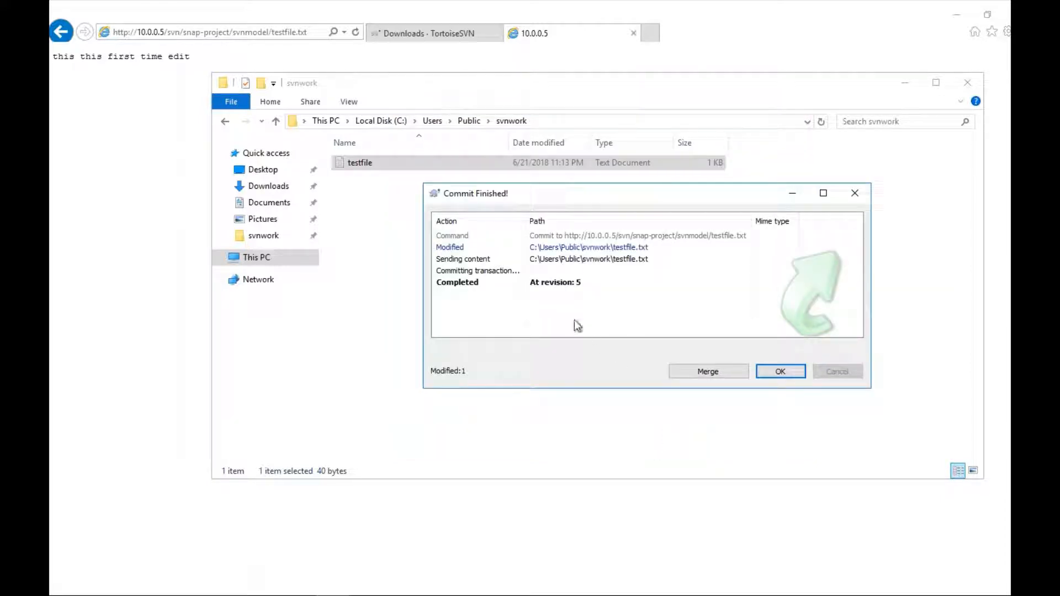
click(784, 375)
click(132, 180)
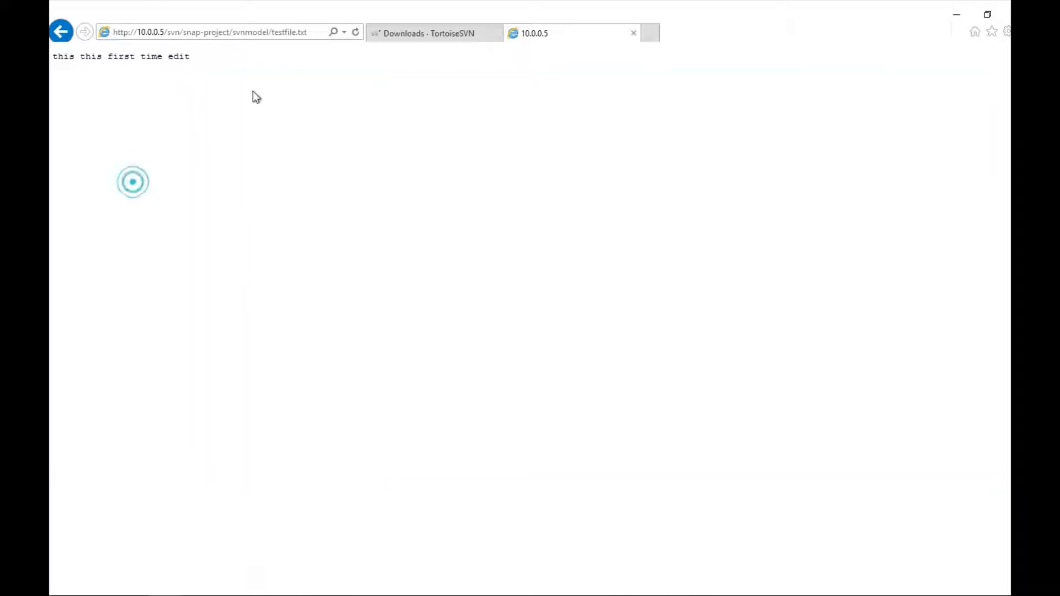
Step: Reload the browser to show the 'second edit' line, then highlight 'Test the client -server' in the svn notes
click(356, 33)
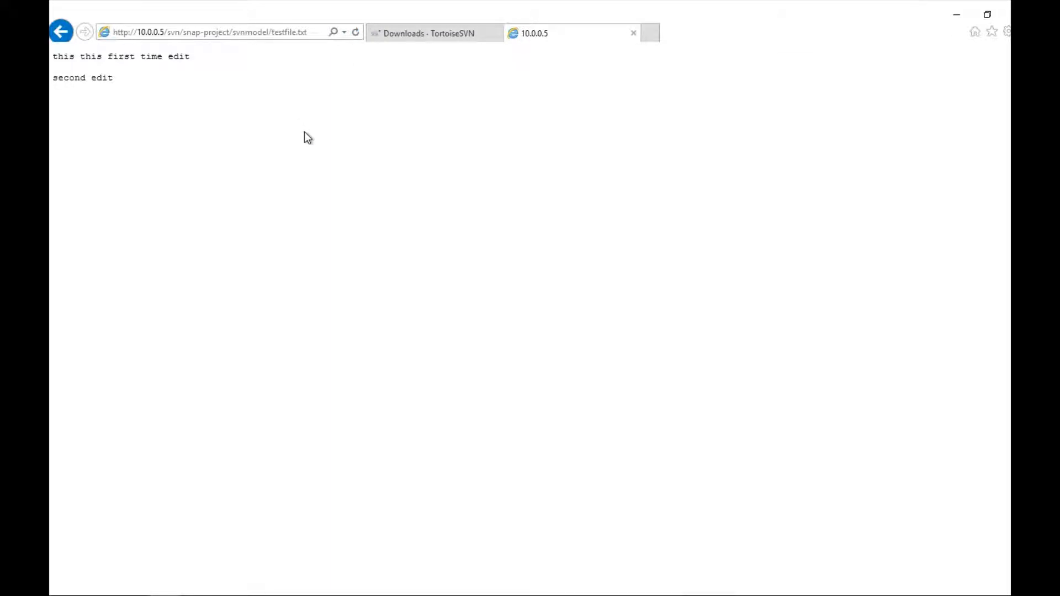
click(266, 595)
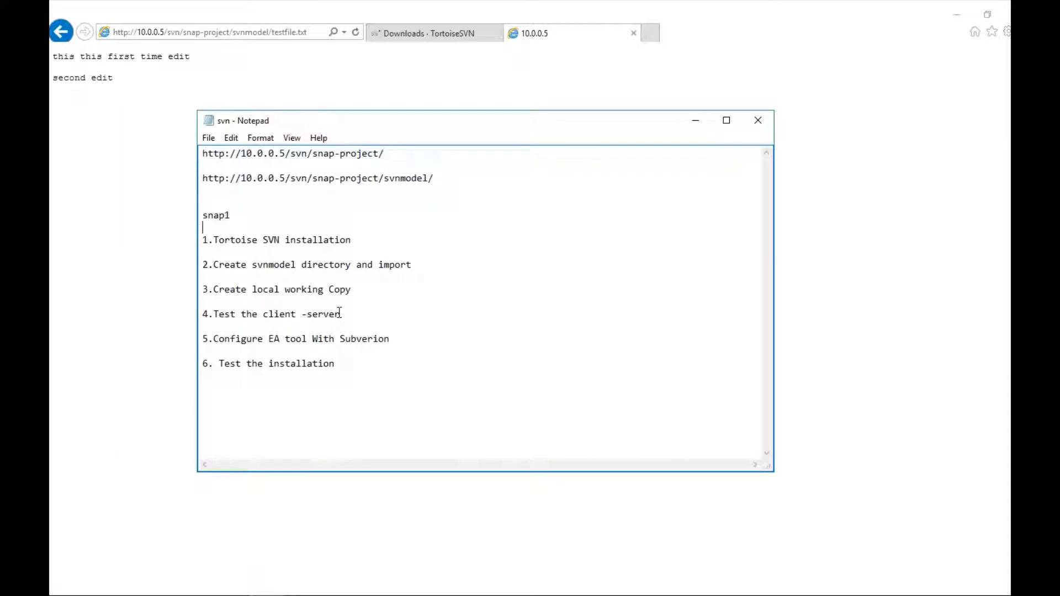
drag(339, 313, 214, 315)
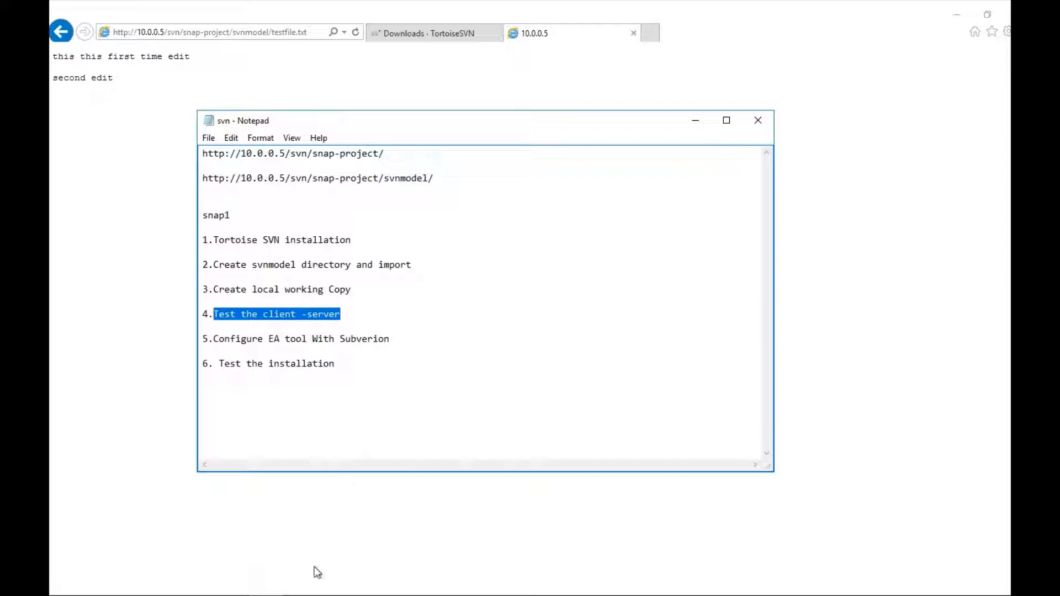
mouse_move(298, 594)
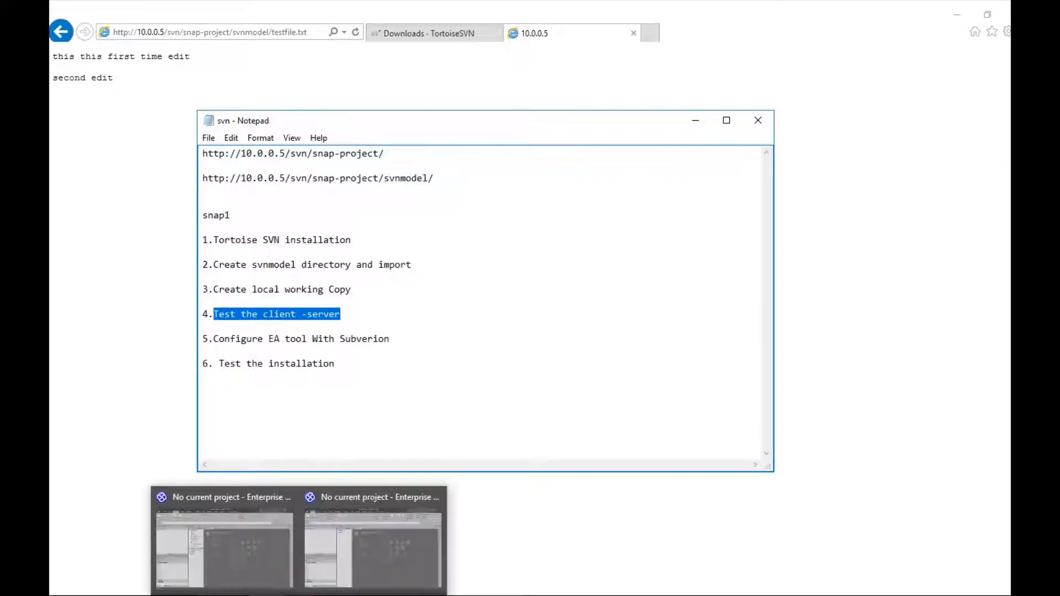
click(254, 566)
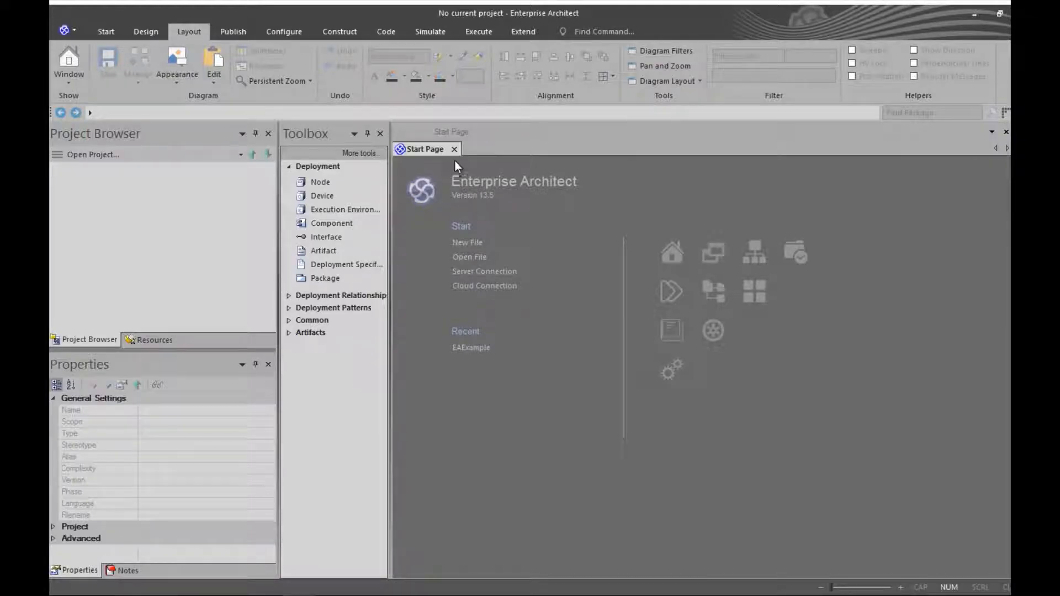
Step: Open svntestmodel from the recent projects list and expand Model to show Deployment2 and Deployment Model
click(67, 31)
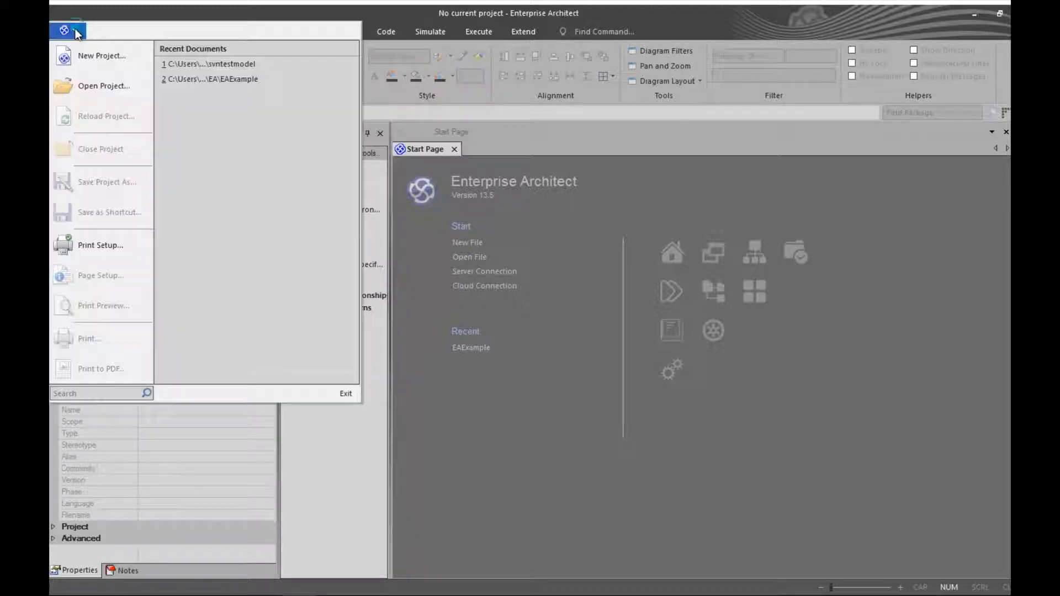
click(172, 65)
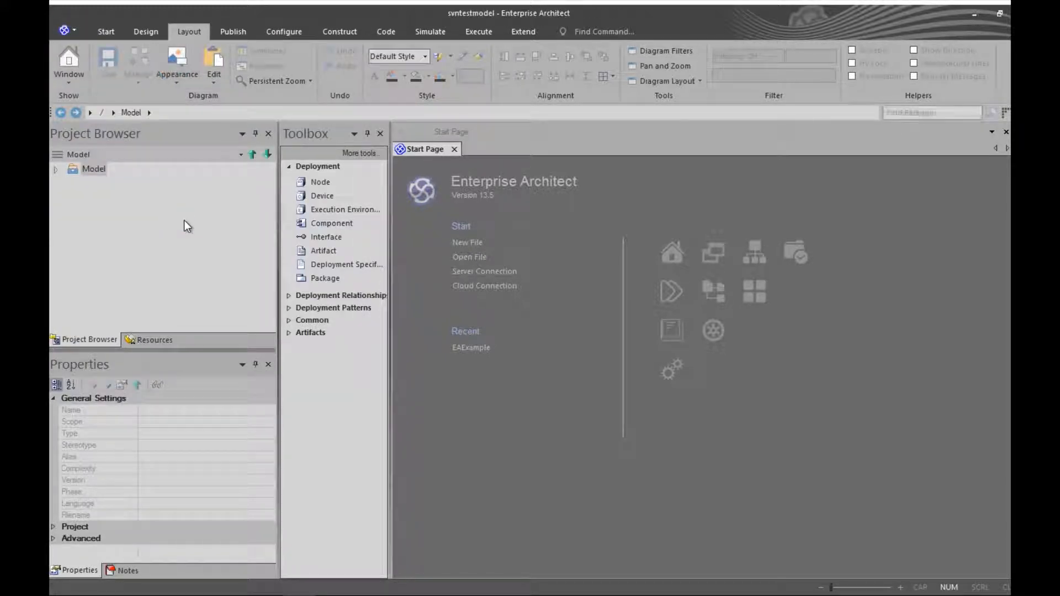
click(55, 169)
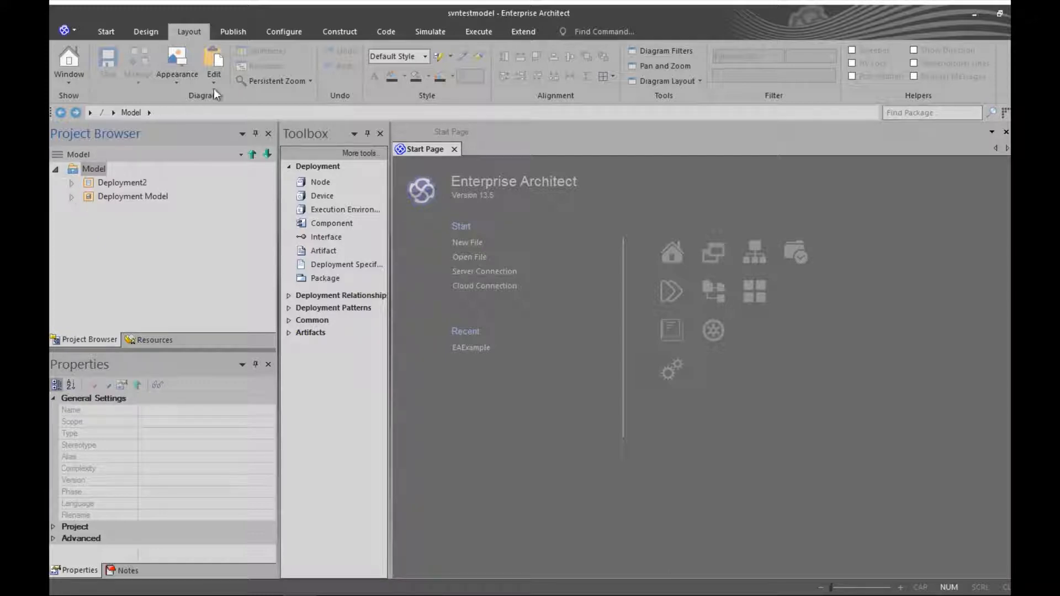
Step: Open Version Control Settings, choose Subversion, and enter svntest as the Unique ID
click(296, 32)
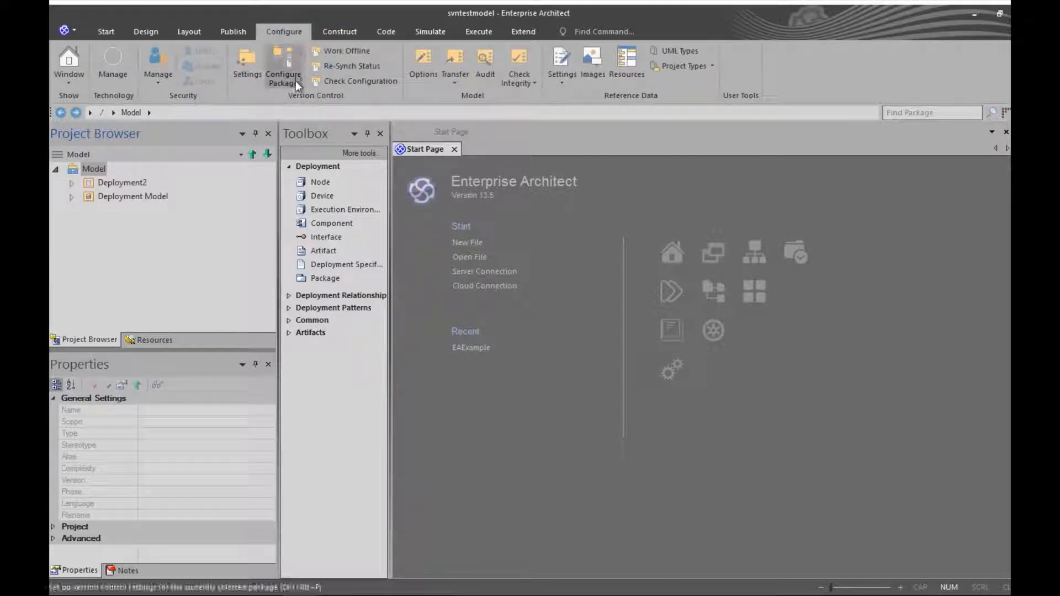
click(248, 64)
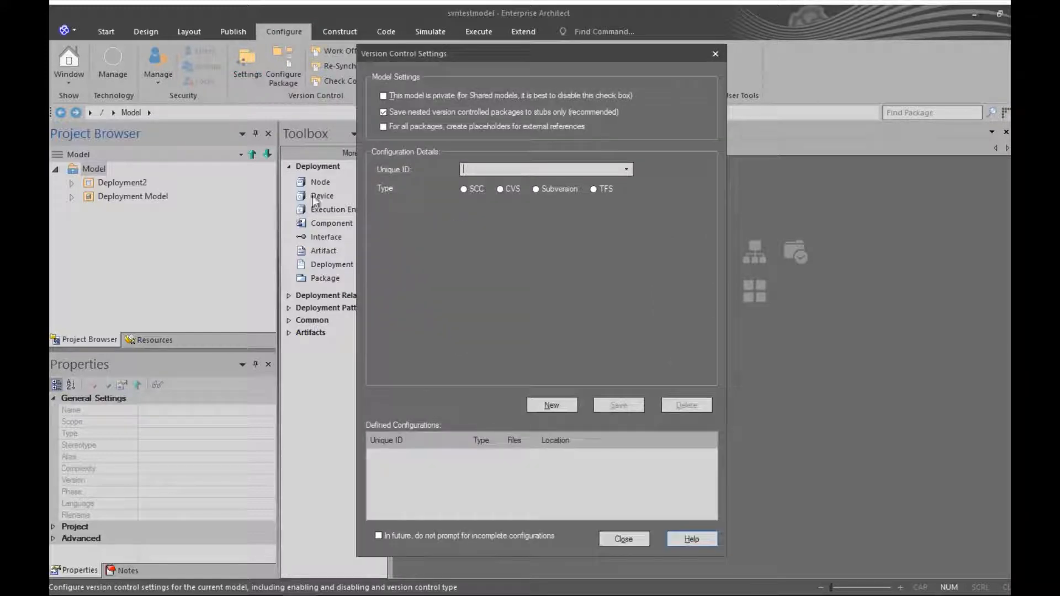
click(536, 190)
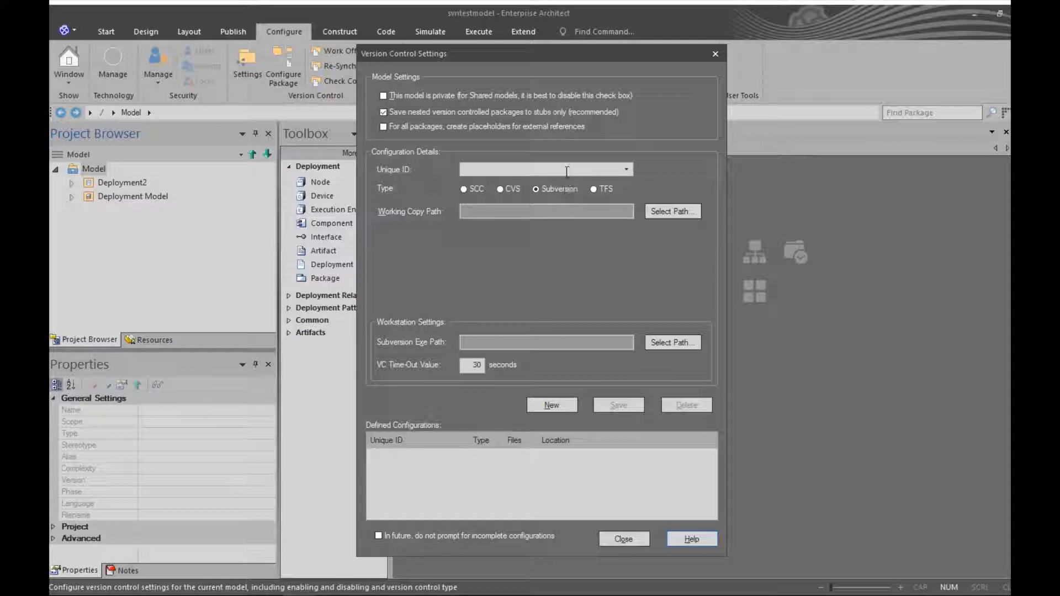
click(567, 171)
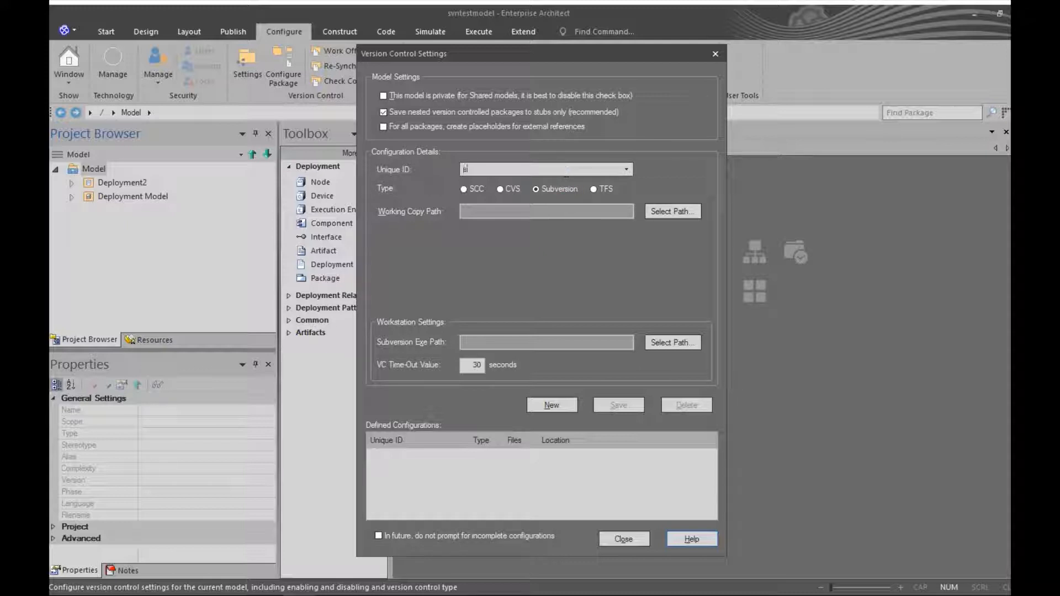
text(svntest)
Step: Highlight the local working copy step in the svn notes and minimize Notepad
key(alt+Tab)
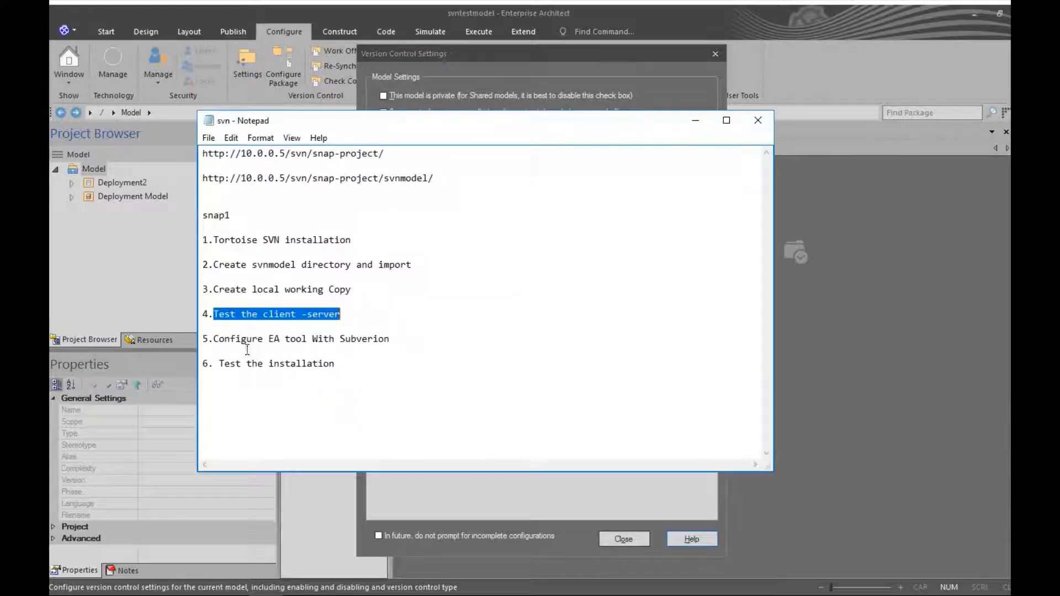
drag(214, 292, 347, 292)
click(693, 120)
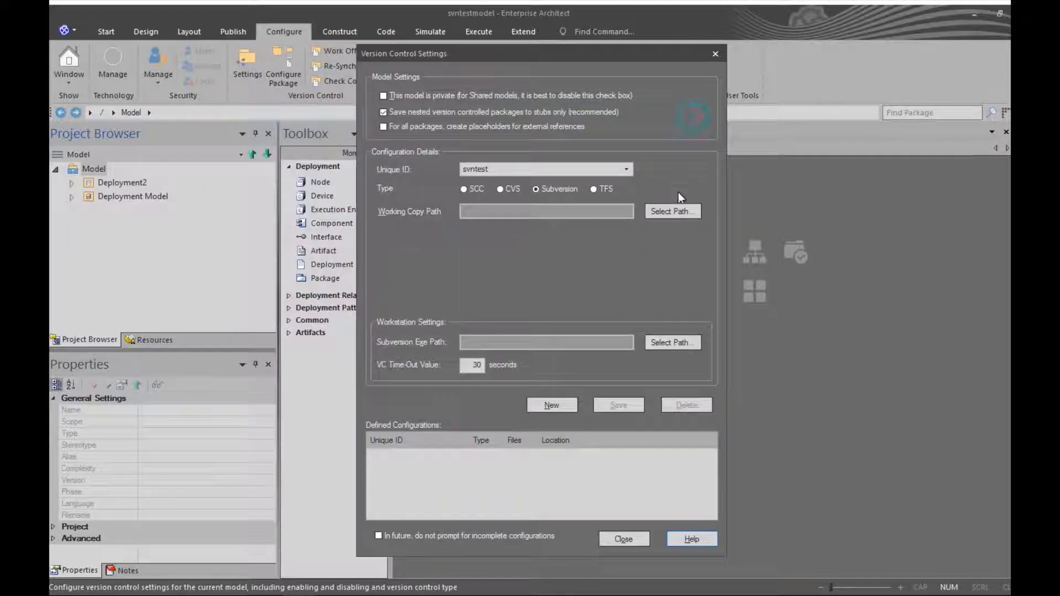
Step: Set the Working Copy Path to C:\Users\Public\svnwork through the Browse For Folder dialog
click(667, 211)
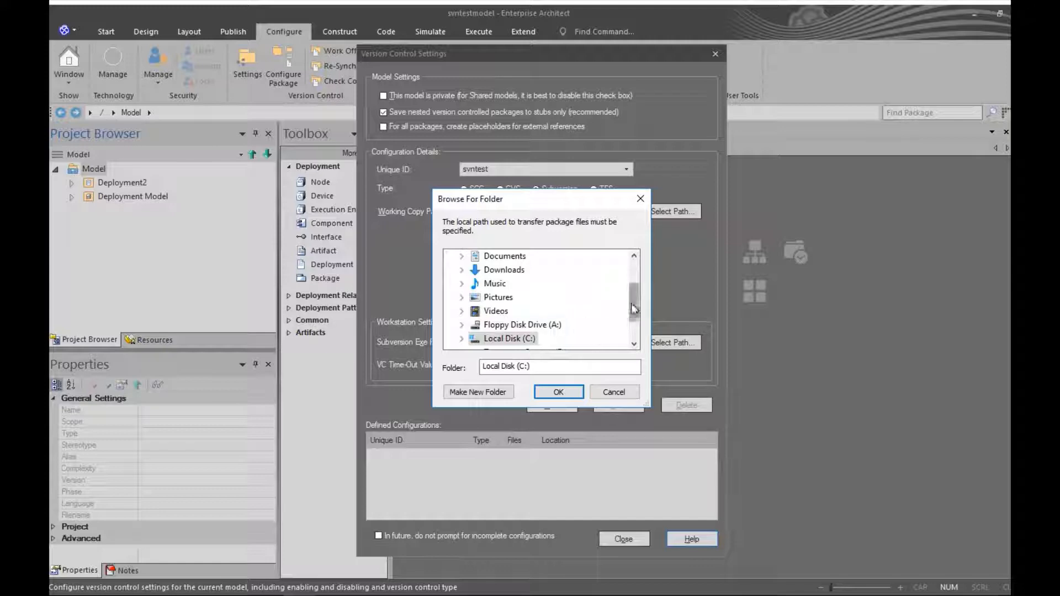
drag(630, 306, 630, 323)
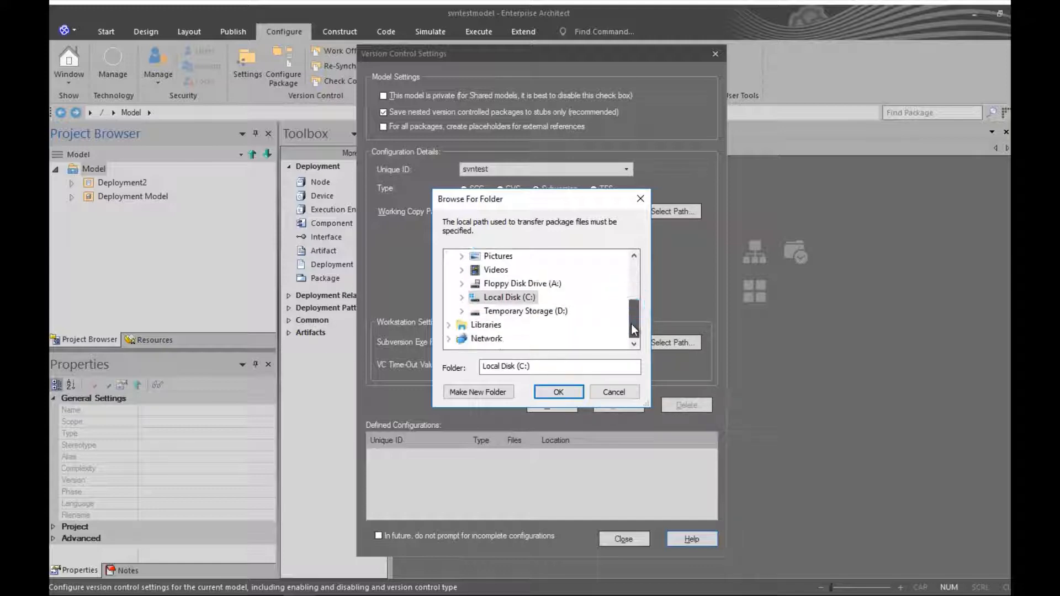
click(461, 297)
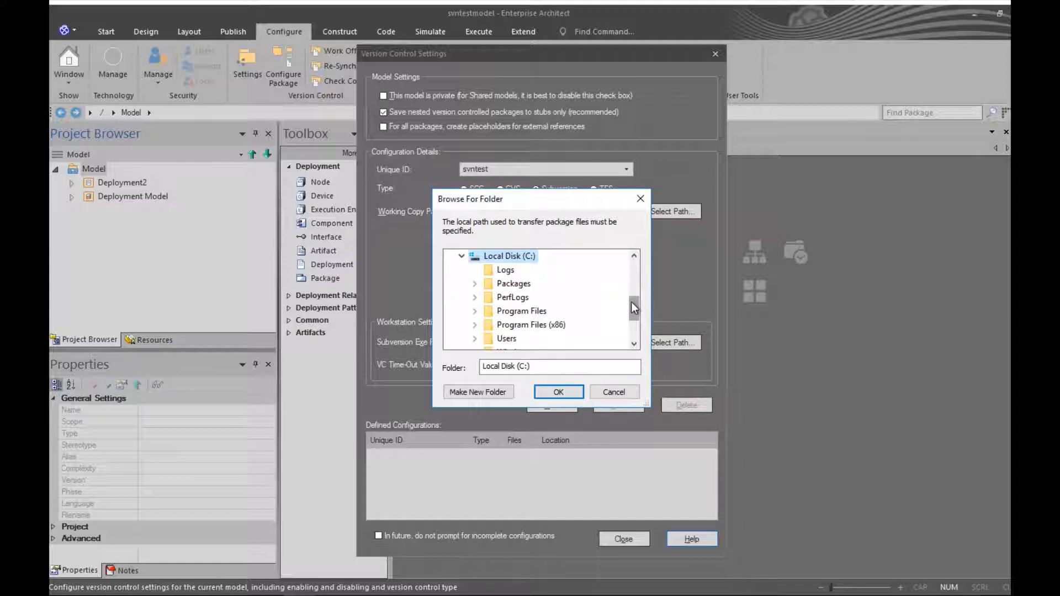
drag(631, 303, 631, 324)
click(474, 269)
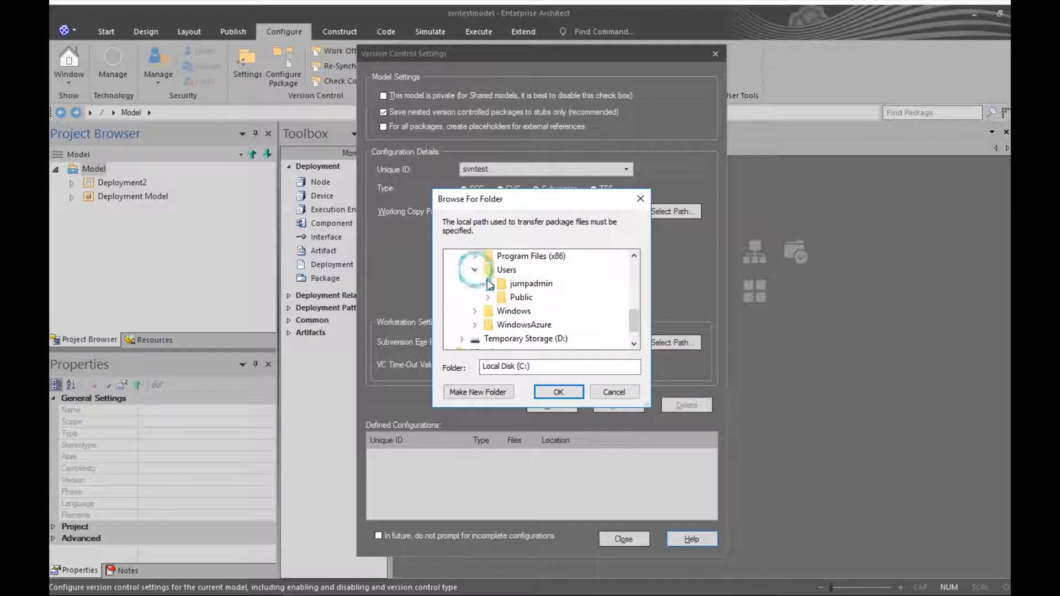
click(489, 298)
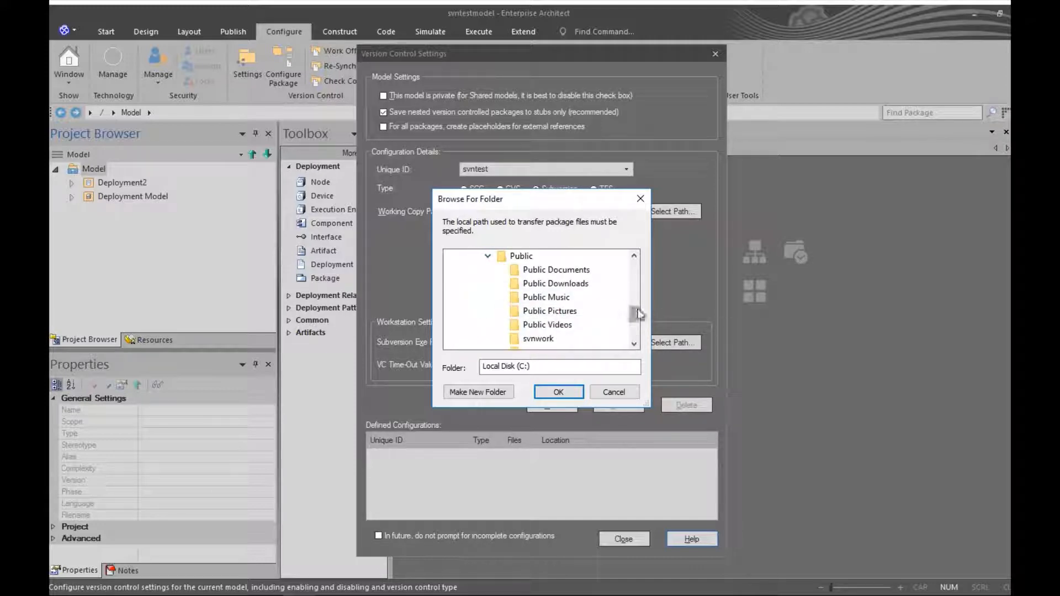
drag(634, 309, 635, 318)
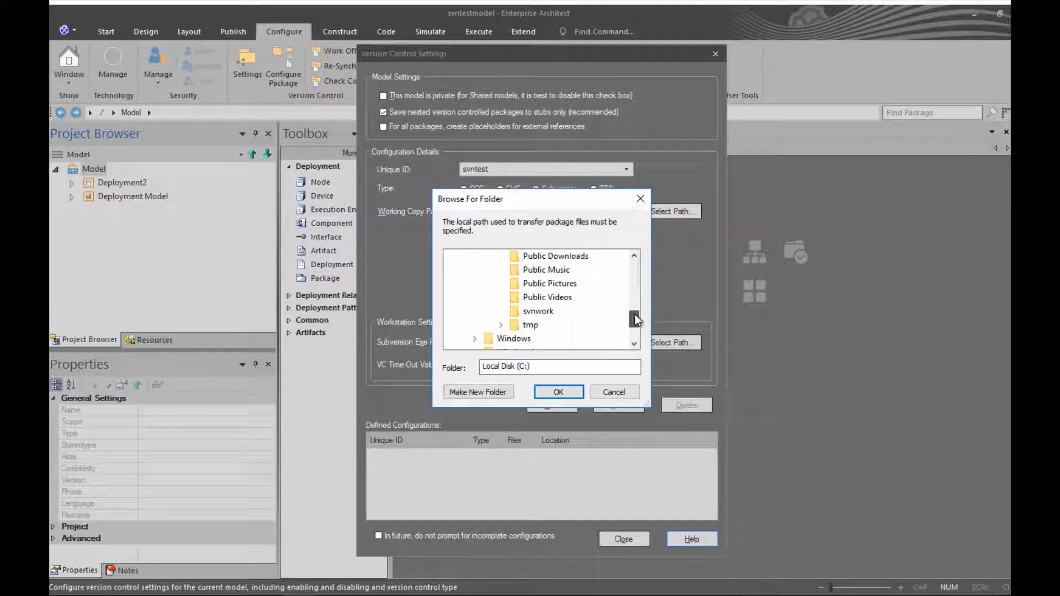
click(537, 311)
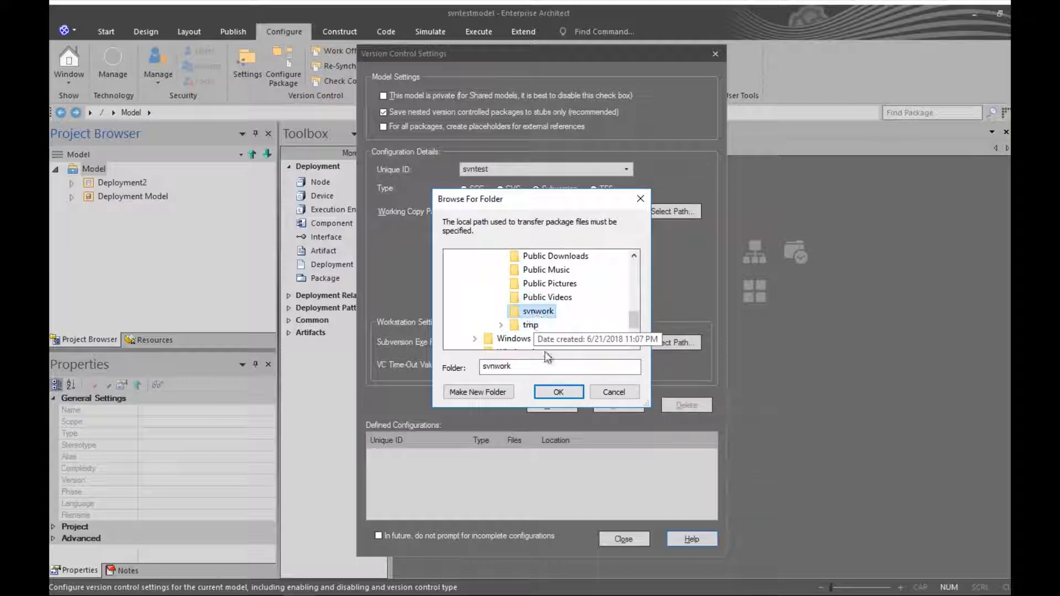
click(555, 389)
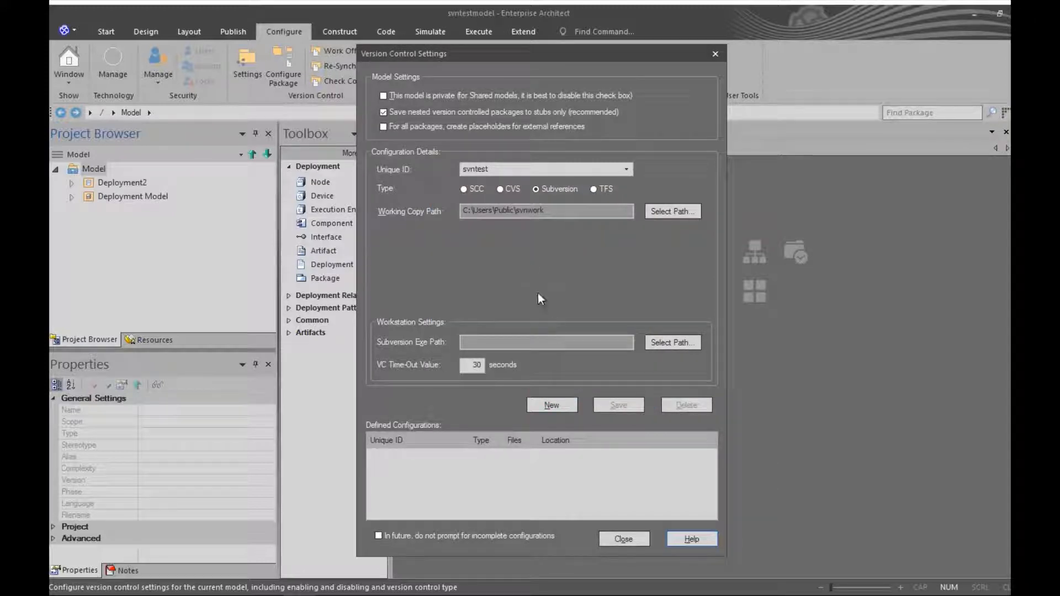
Step: Browse the Subversion Exe Path picker to C:\Program Files\TortoiseSVN\bin
click(664, 343)
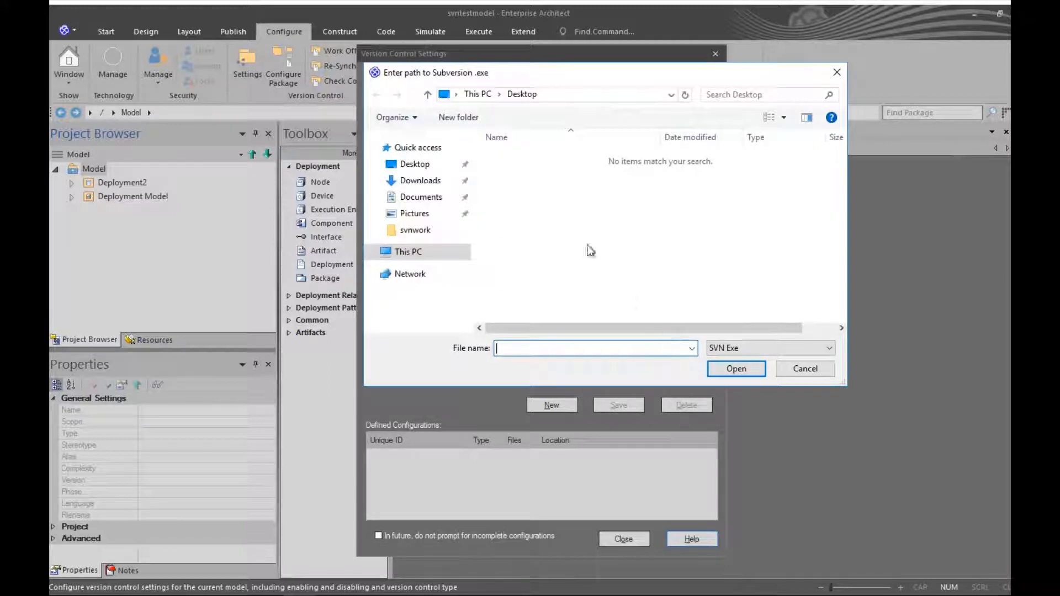
click(804, 369)
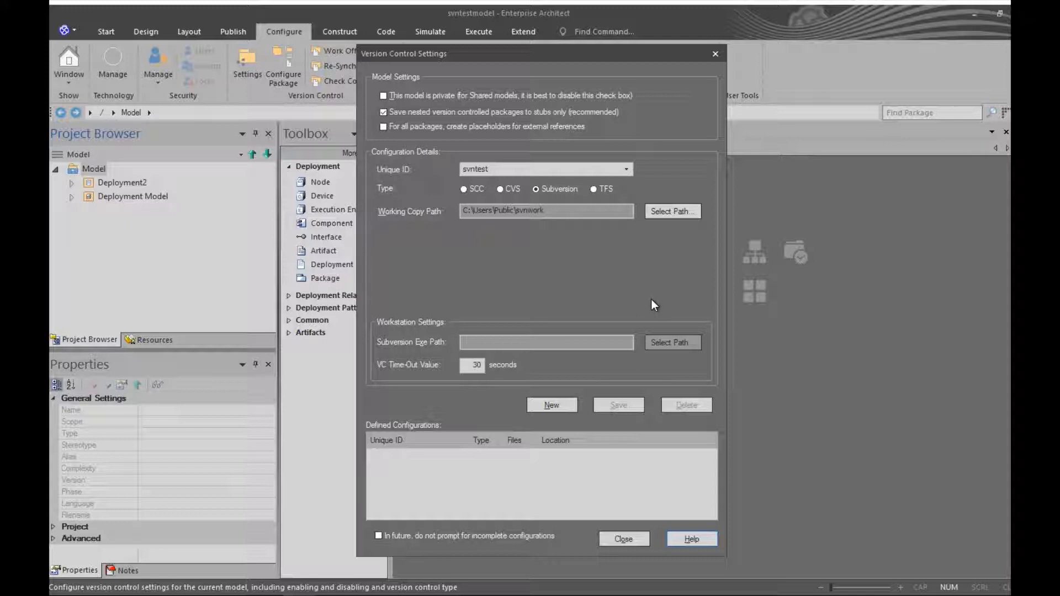
click(673, 348)
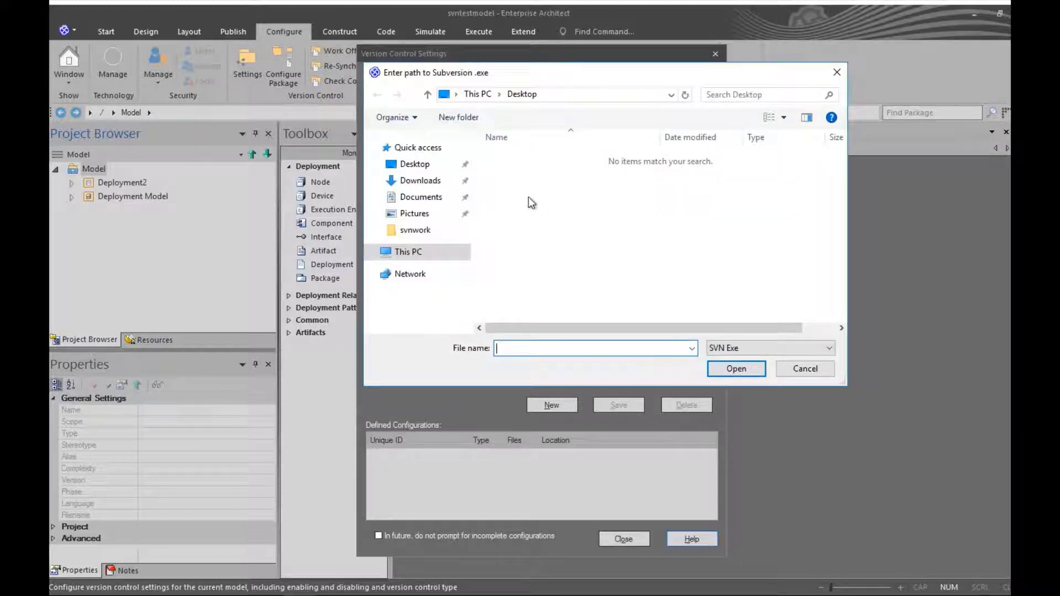
click(373, 252)
click(411, 289)
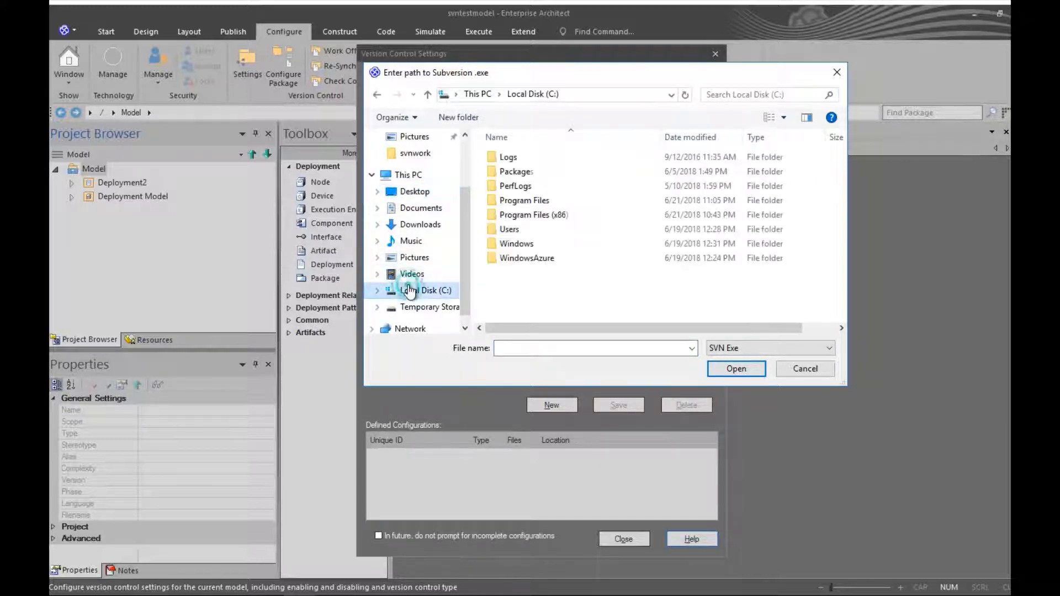
double_click(511, 200)
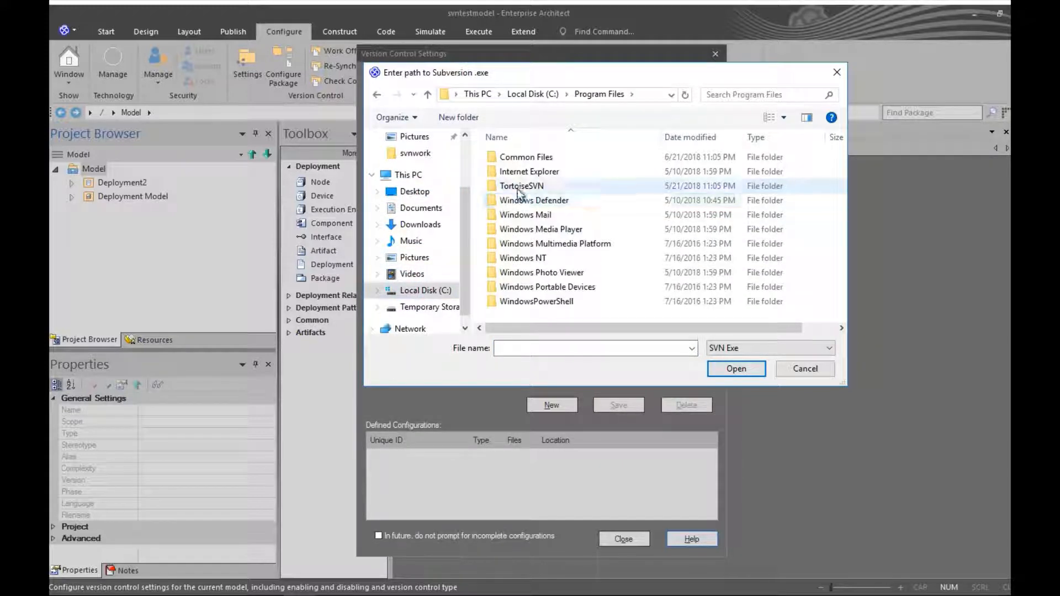
double_click(519, 188)
double_click(508, 157)
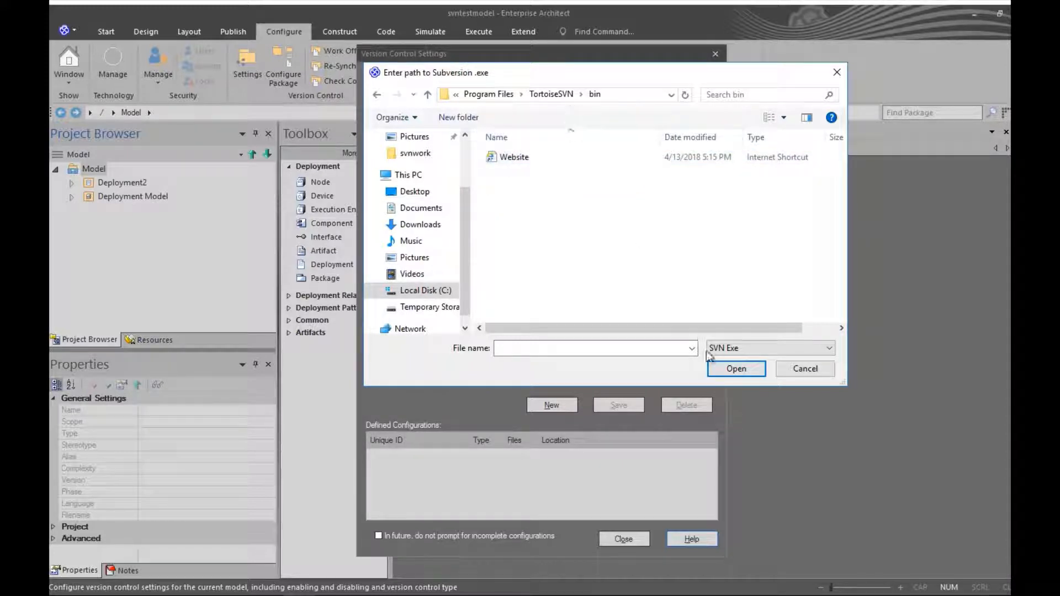
Step: Search Diff-Scripts and bin again for svn.exe, then cancel the picker without choosing a file
click(551, 94)
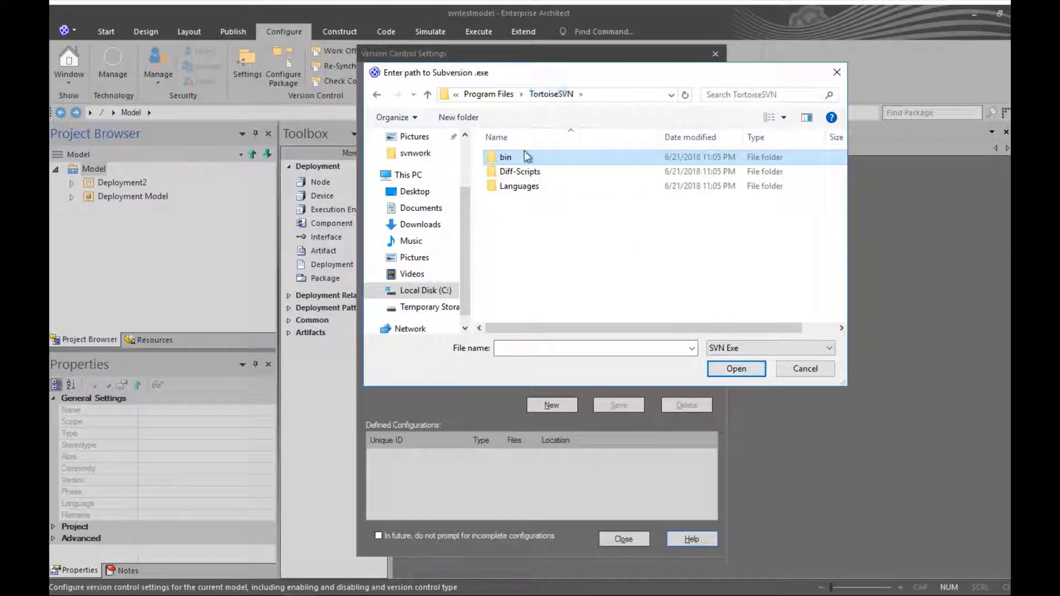
double_click(514, 173)
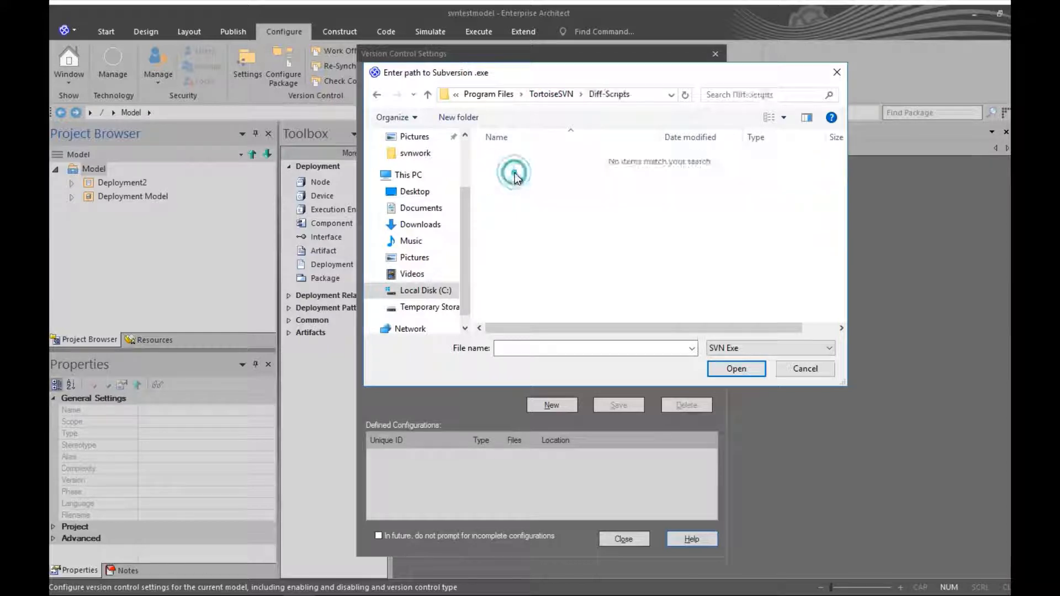
click(557, 94)
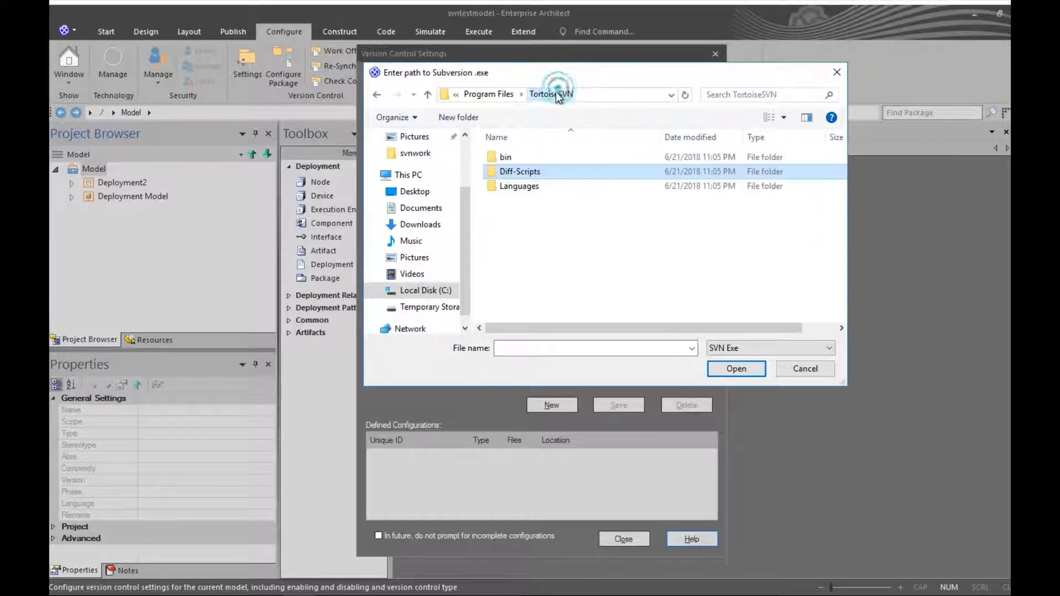
click(488, 94)
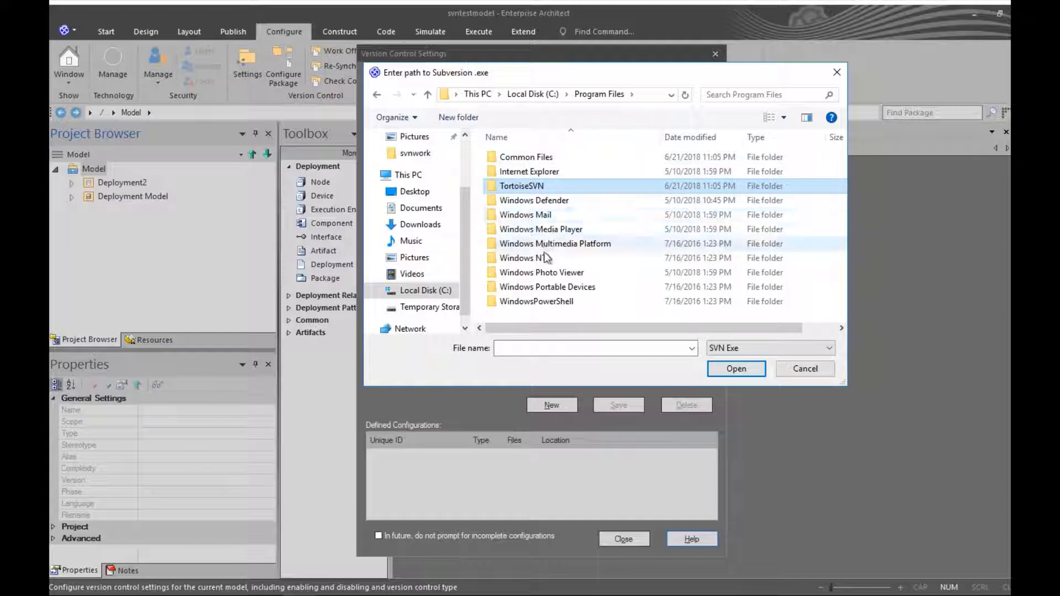
double_click(525, 186)
click(691, 349)
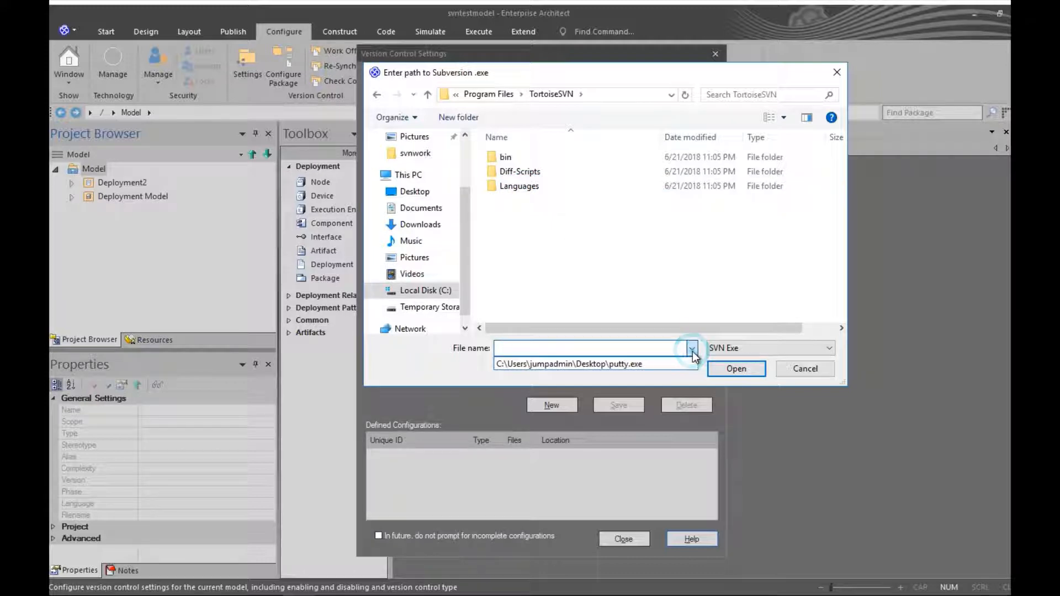
click(600, 287)
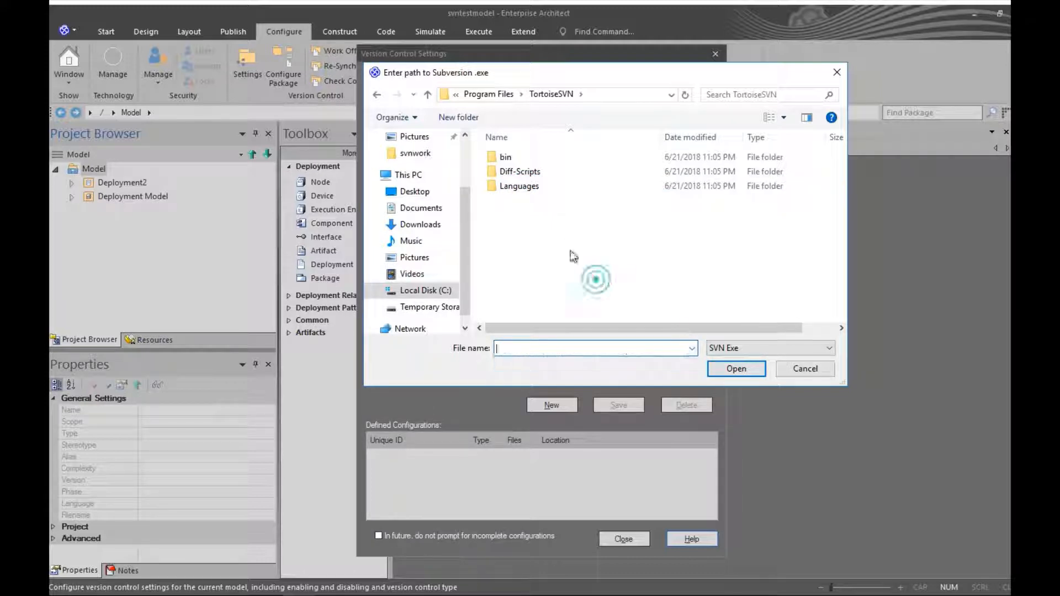
double_click(504, 158)
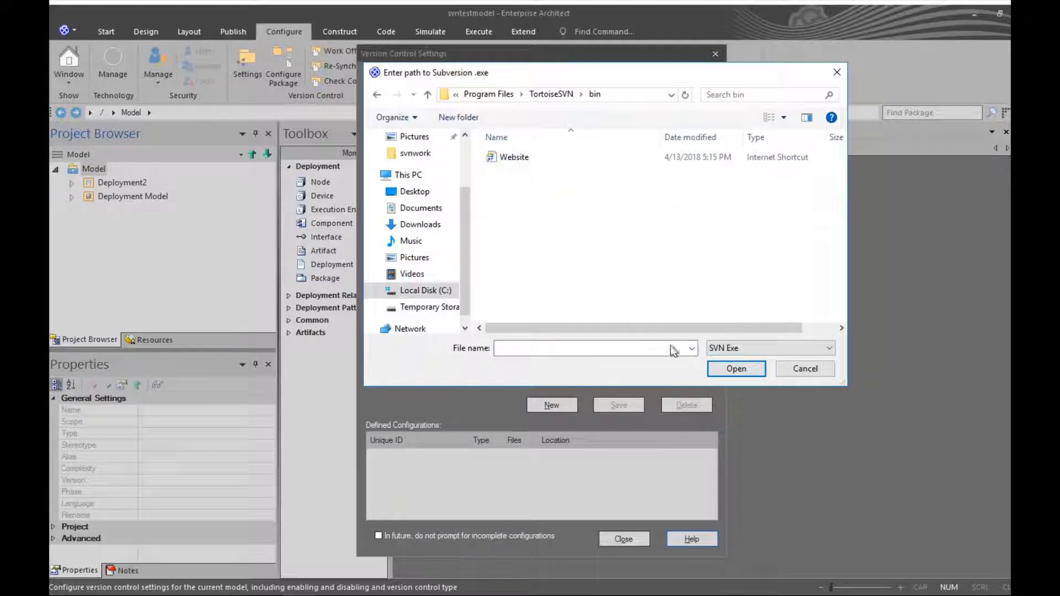
click(790, 372)
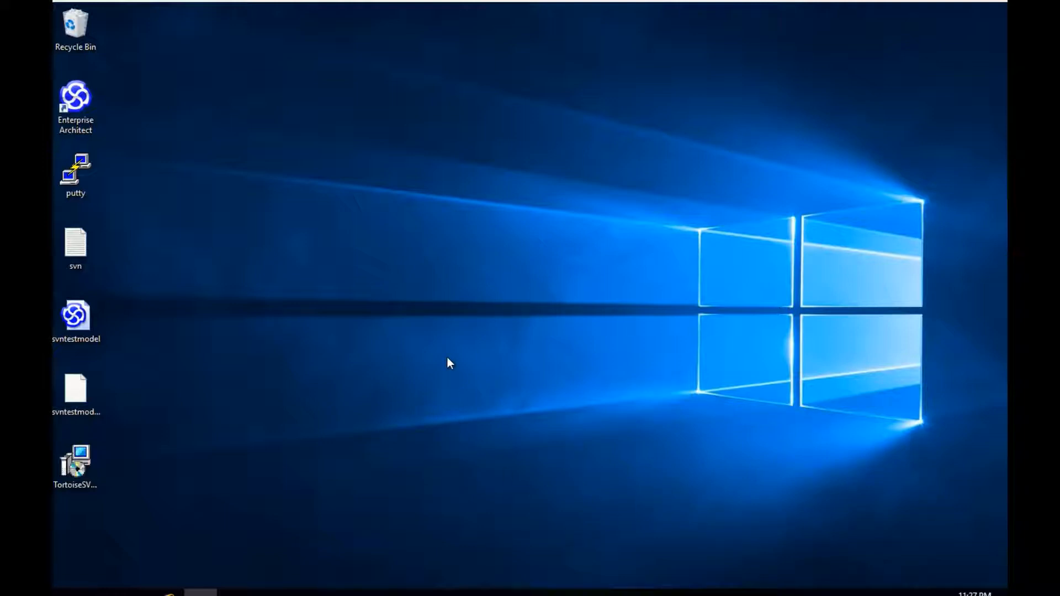
Step: Launch the TortoiseSVN installer from the desktop and choose to Modify the installation
double_click(79, 463)
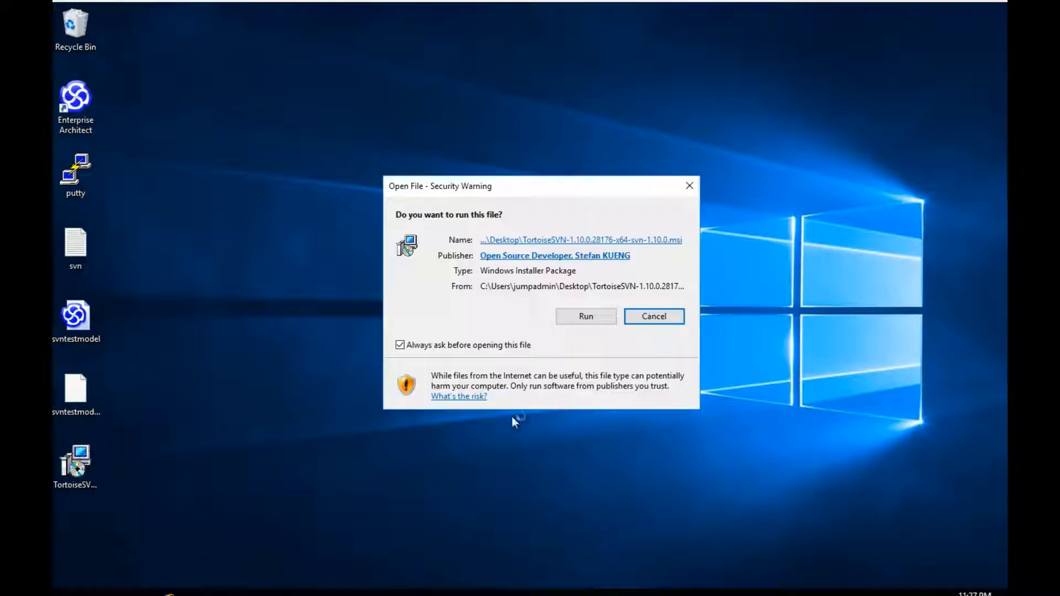
click(576, 324)
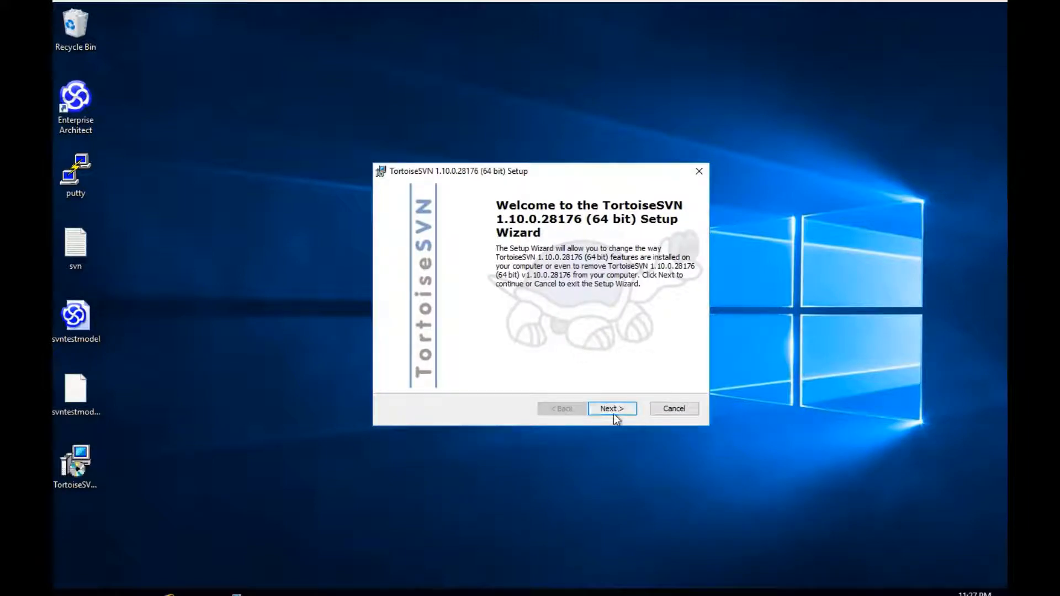
click(612, 409)
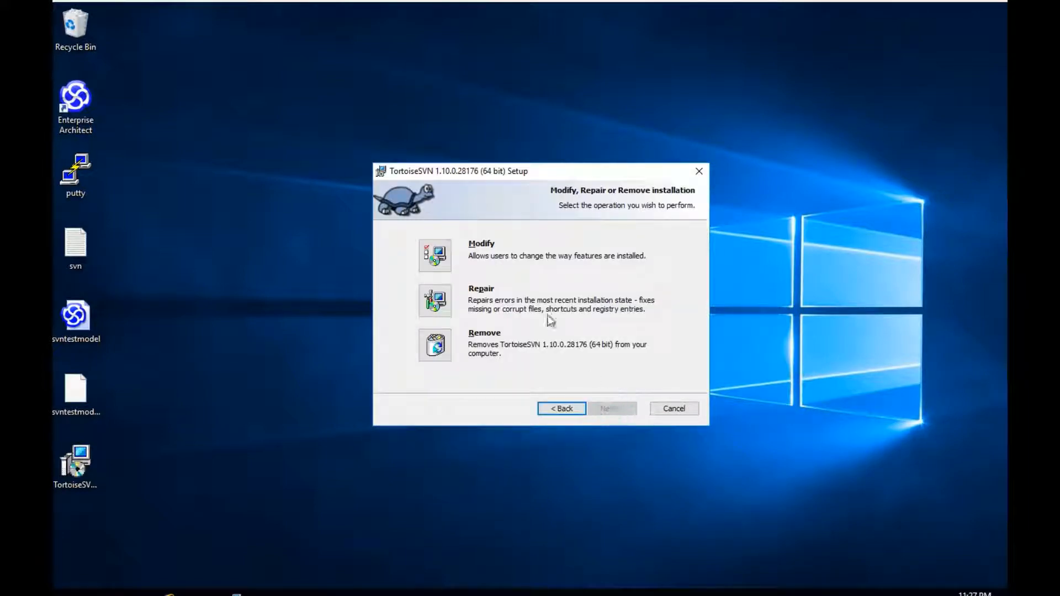
click(442, 267)
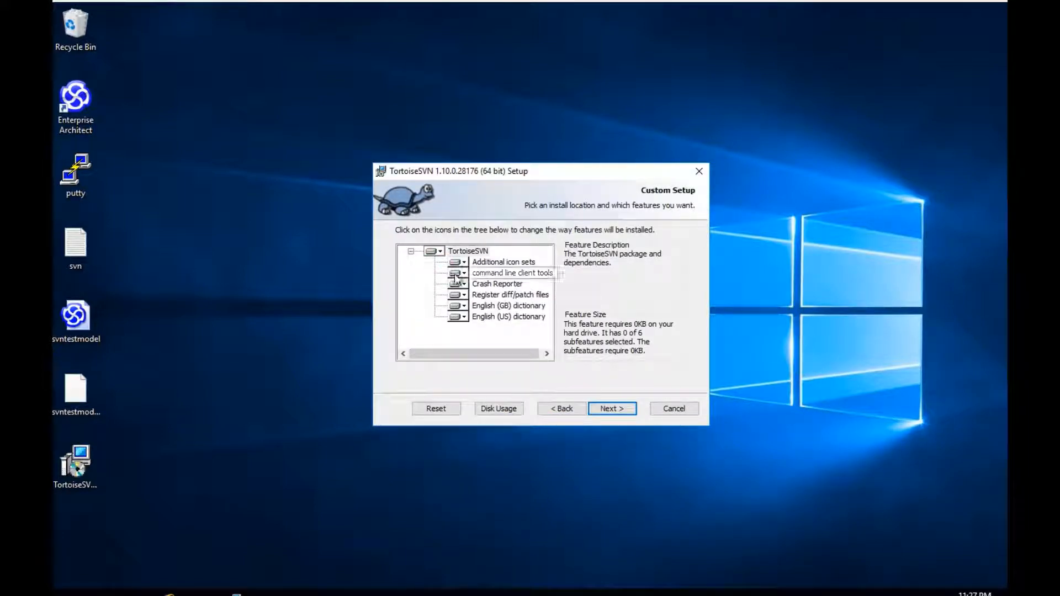
Step: Set command line client tools to 'Will be installed on local hard drive' and install the change
click(464, 274)
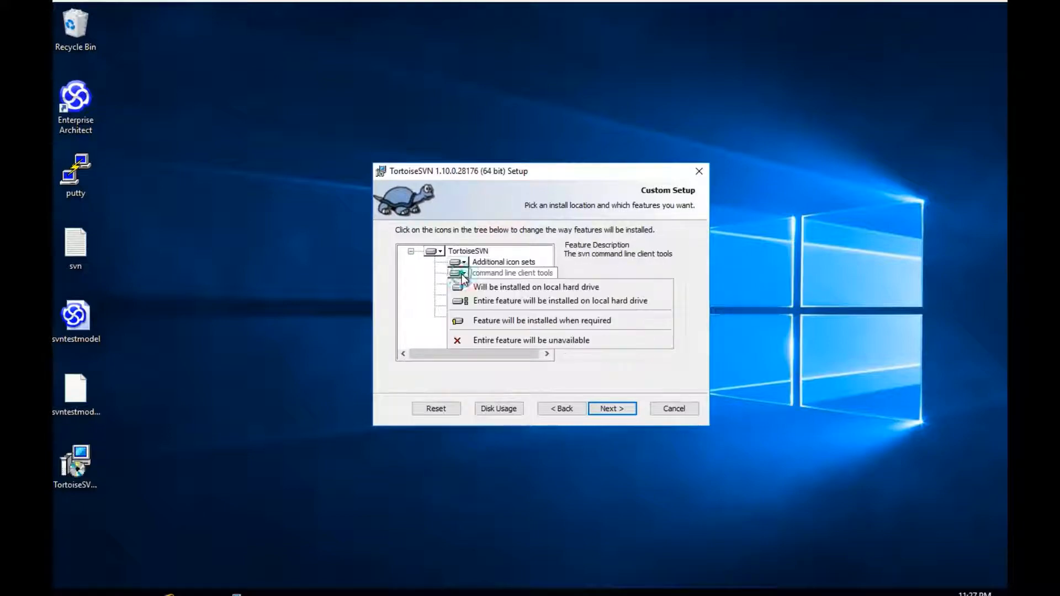
click(484, 342)
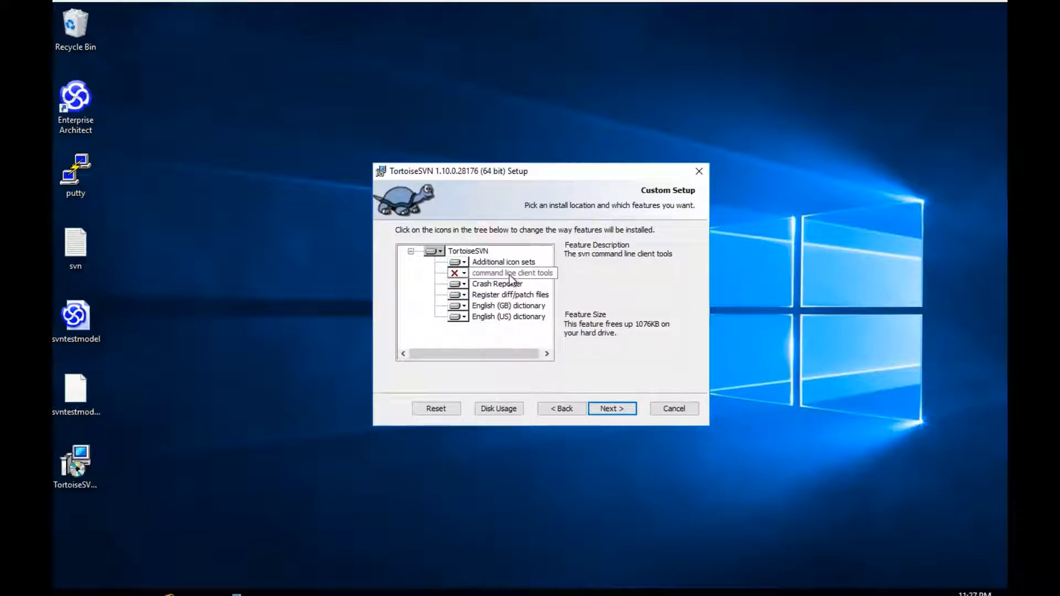
click(462, 273)
click(468, 302)
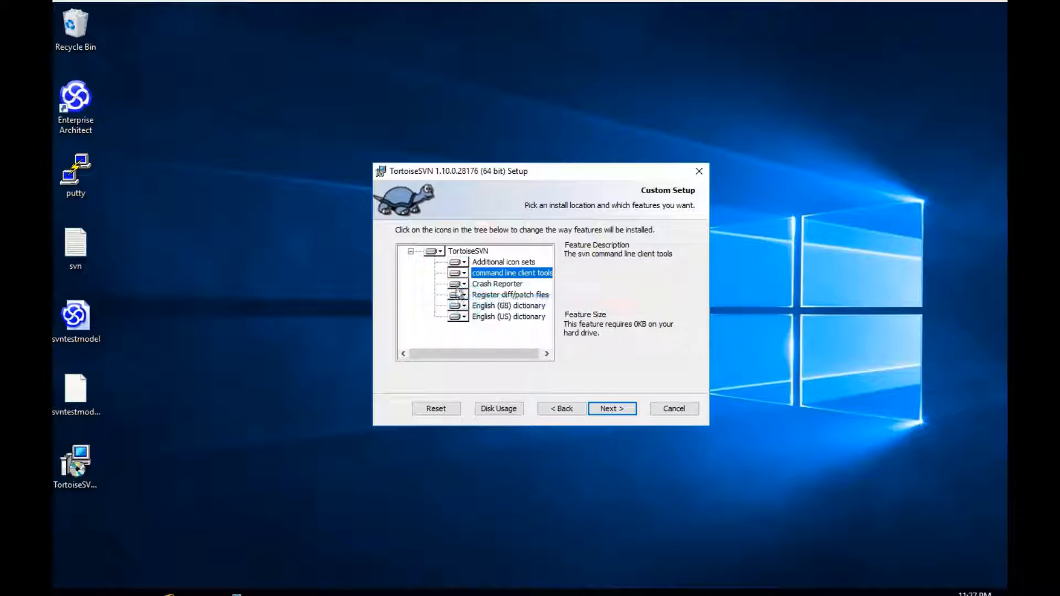
click(603, 409)
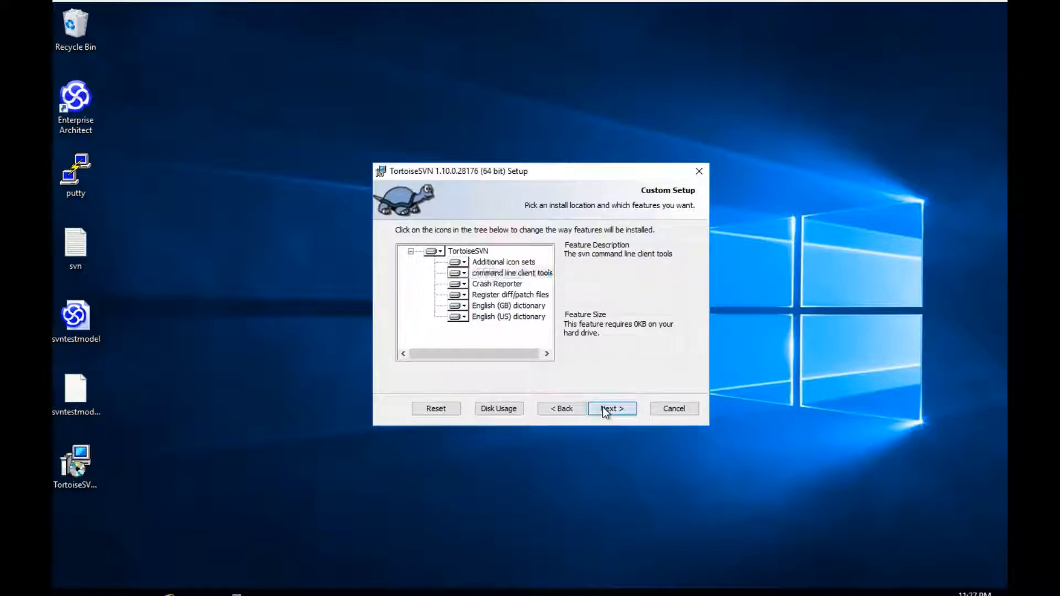
click(603, 407)
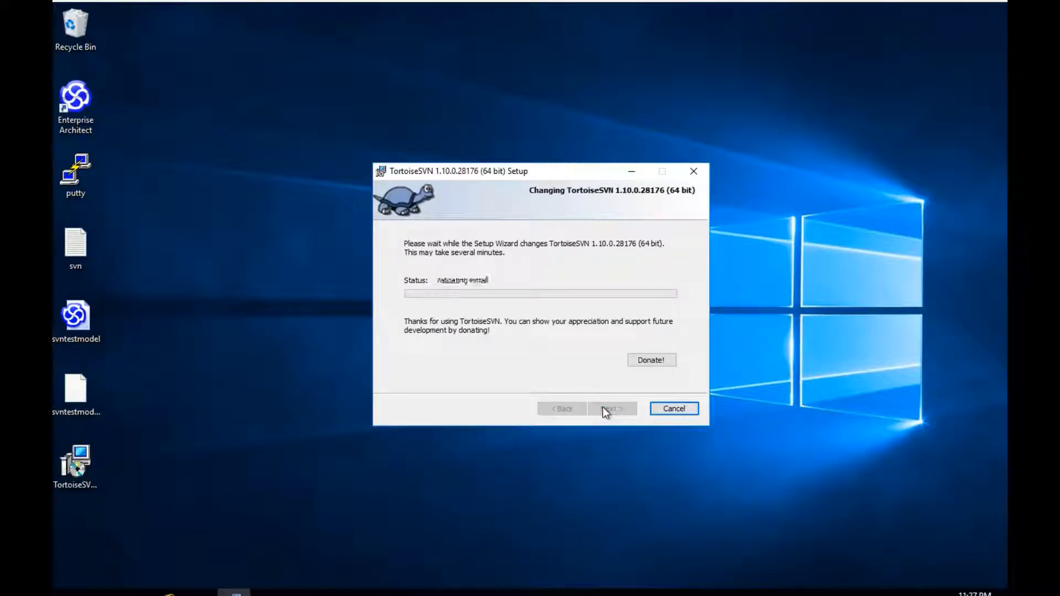
click(605, 410)
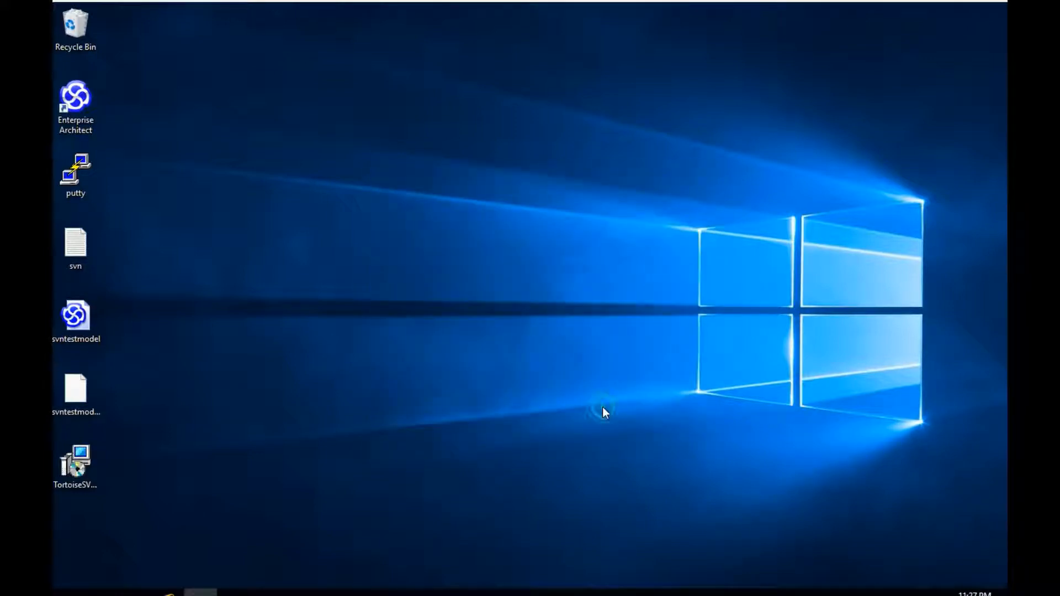
Step: Browse to C:\Users\Public and launch the Enterprise Architect shortcut to reach Manage Projects
click(201, 593)
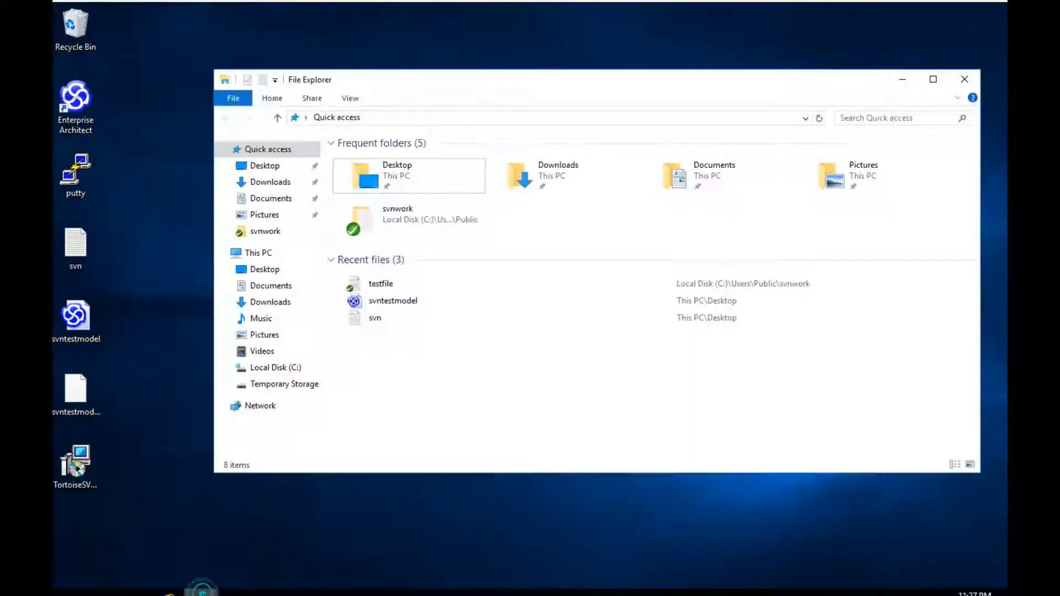
click(286, 369)
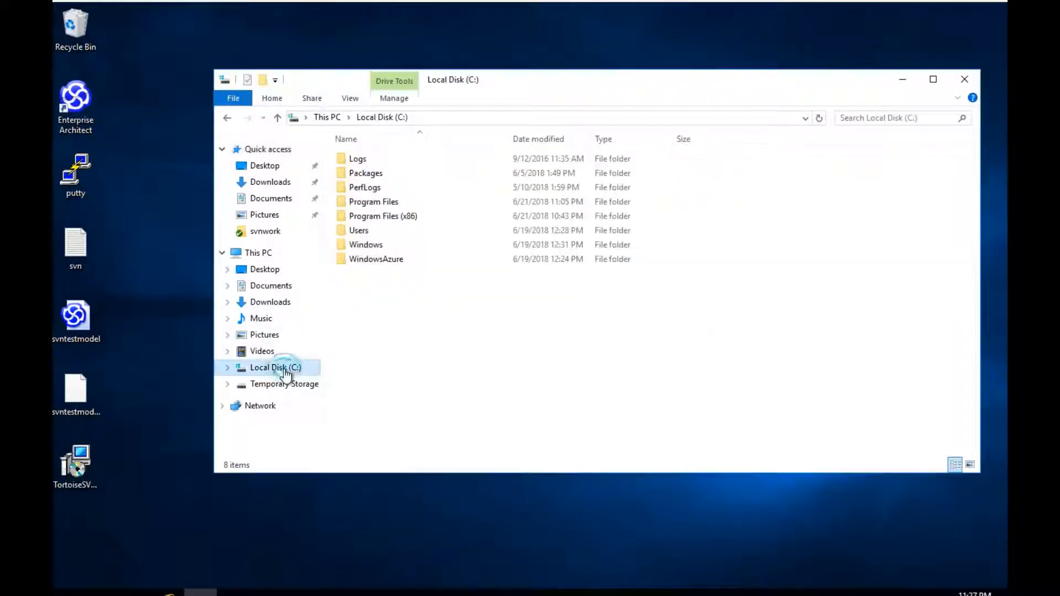
double_click(356, 230)
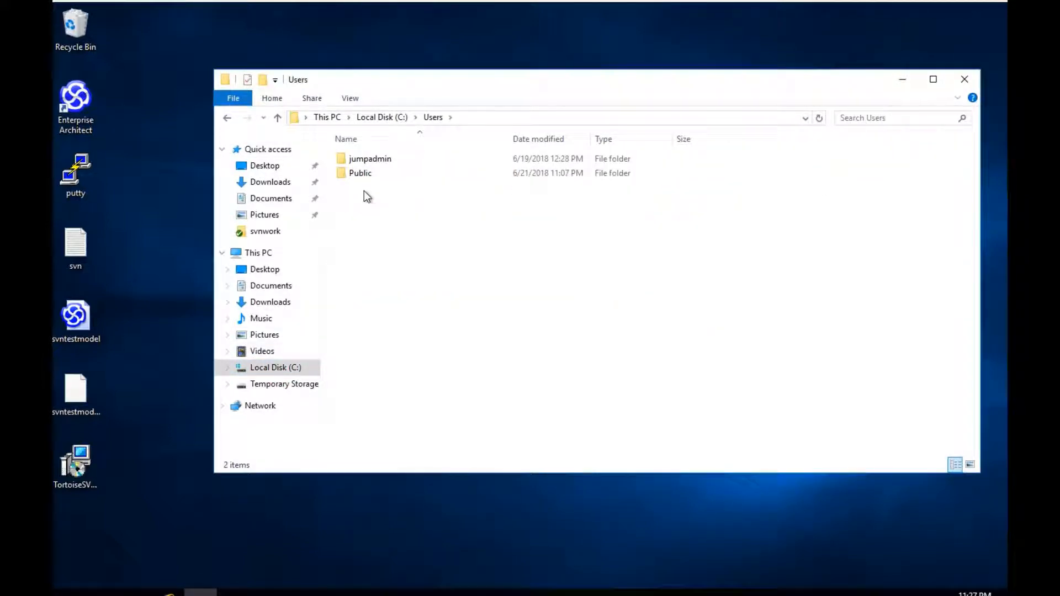
double_click(361, 175)
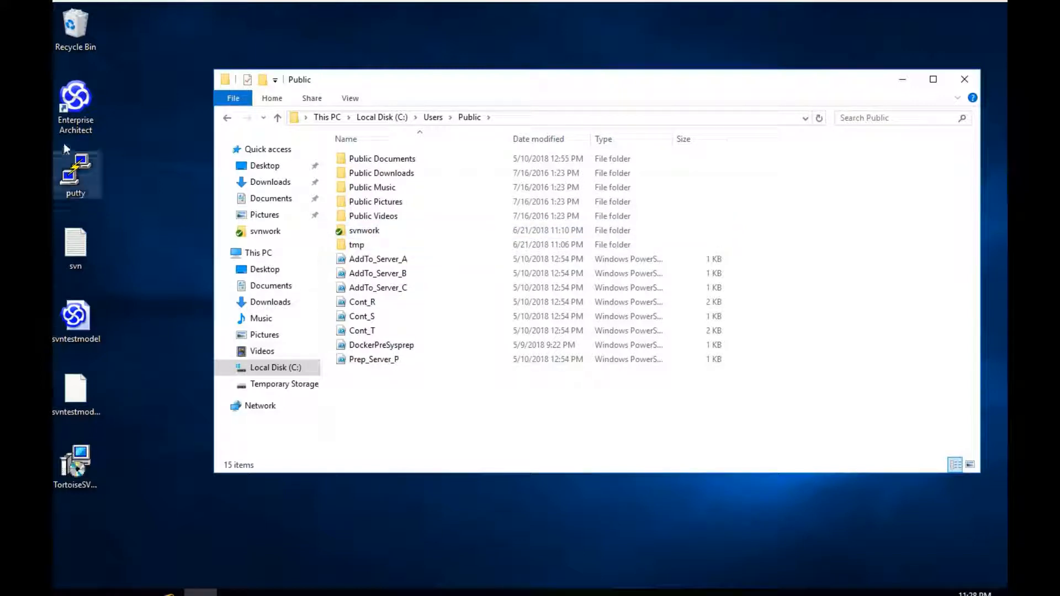
click(72, 105)
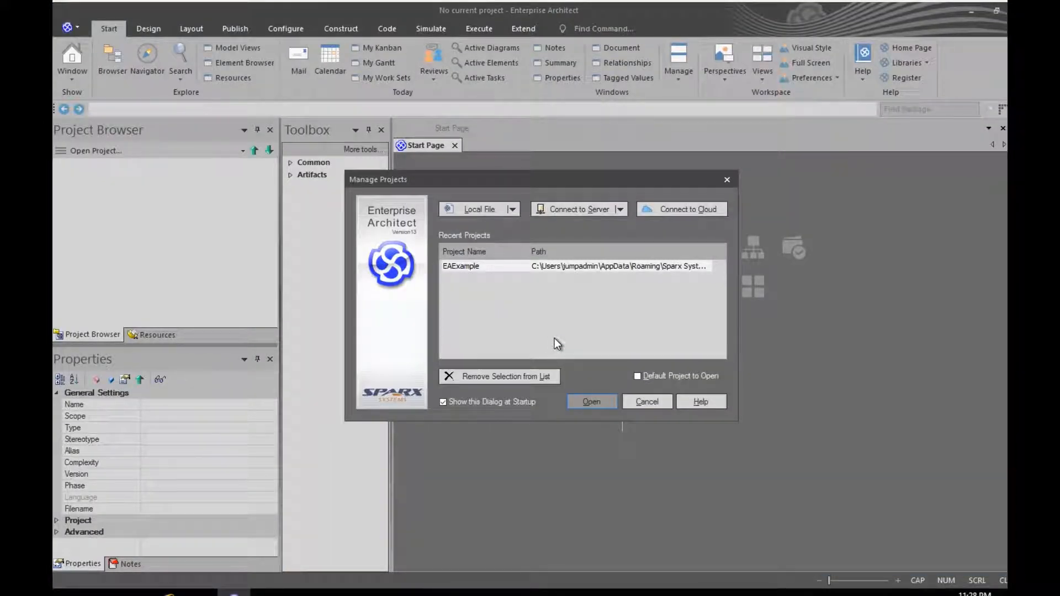
Step: Dismiss Manage Projects and open svntestmodel from the Desktop via Open Project > Local File
click(640, 403)
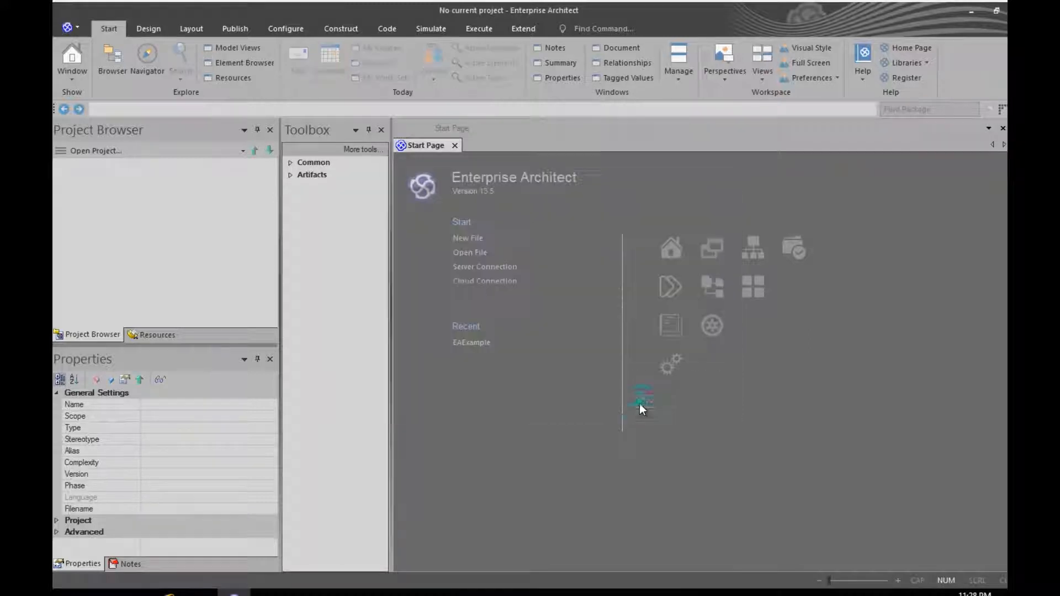
click(77, 29)
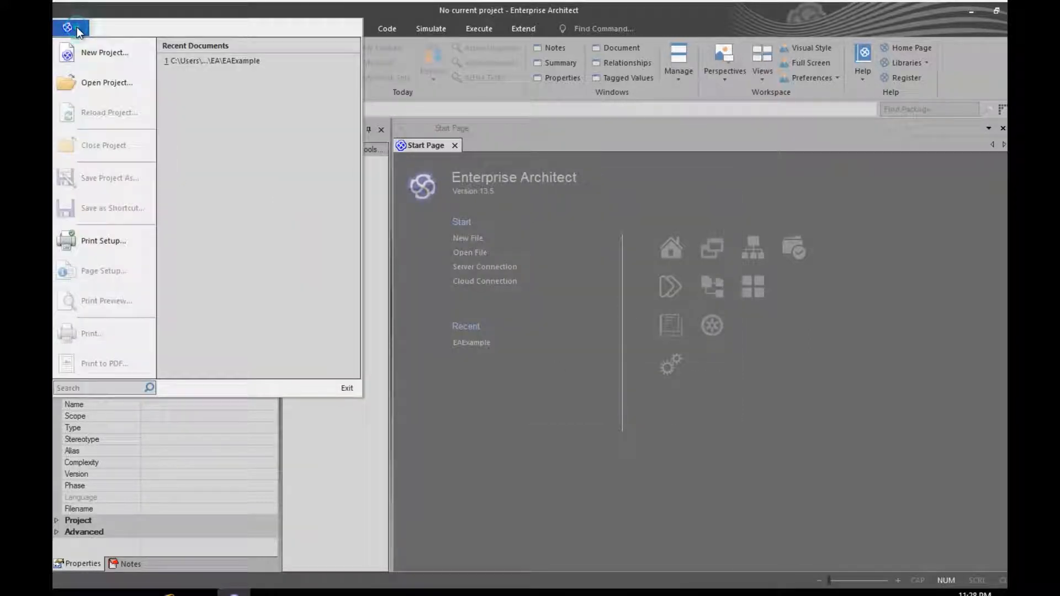
click(87, 84)
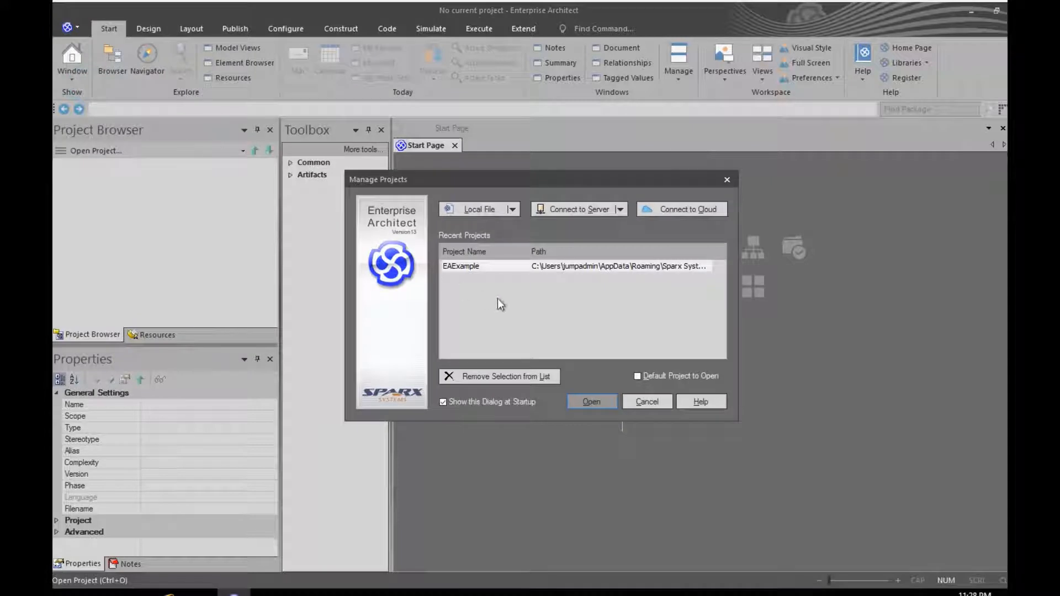
click(474, 211)
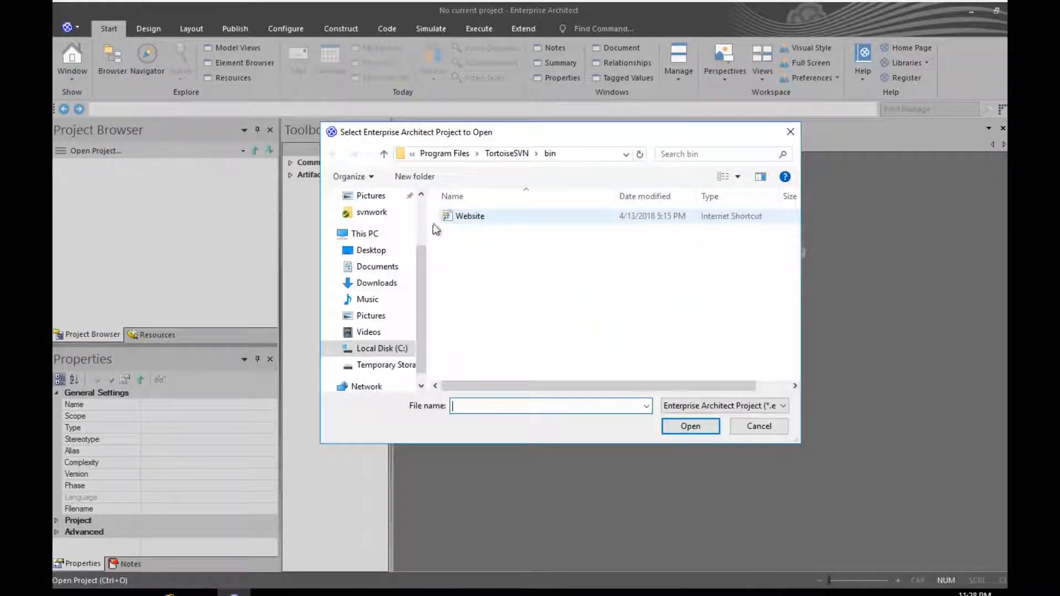
click(371, 252)
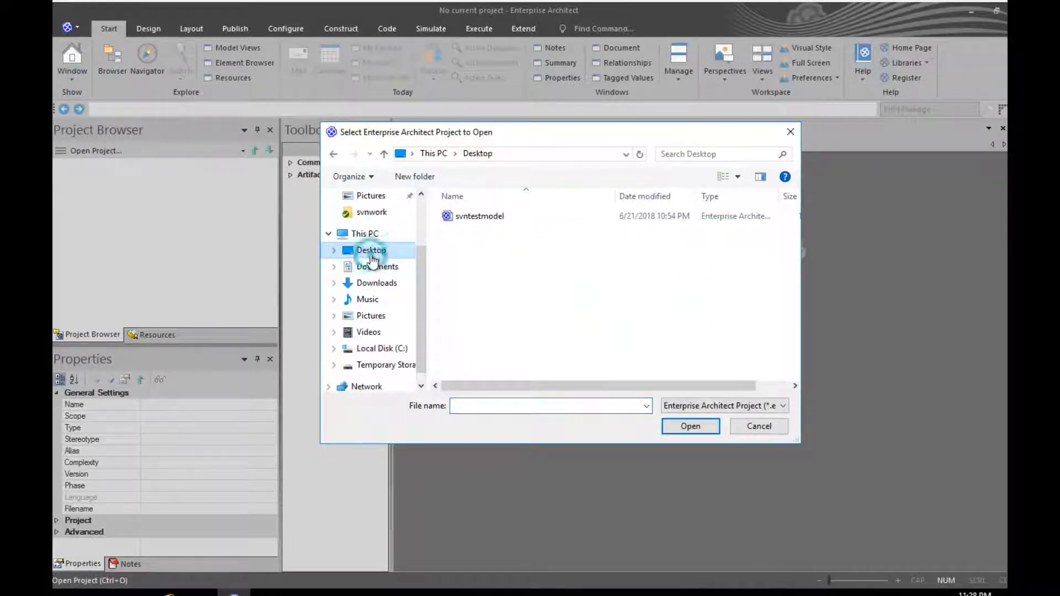
click(468, 217)
click(689, 426)
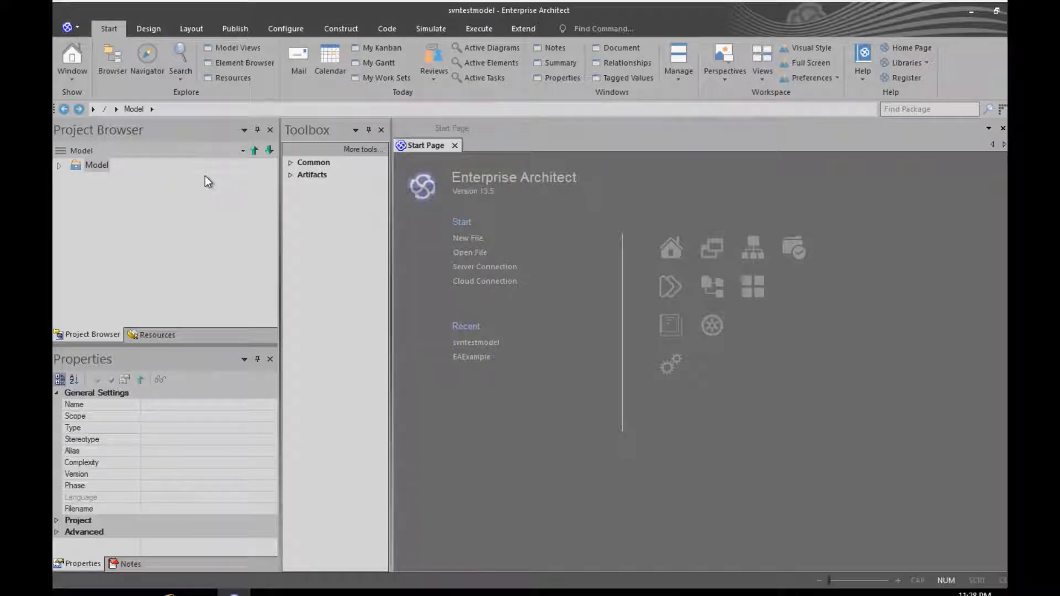
Step: Start a new Subversion version control configuration with Unique ID svntest
click(283, 29)
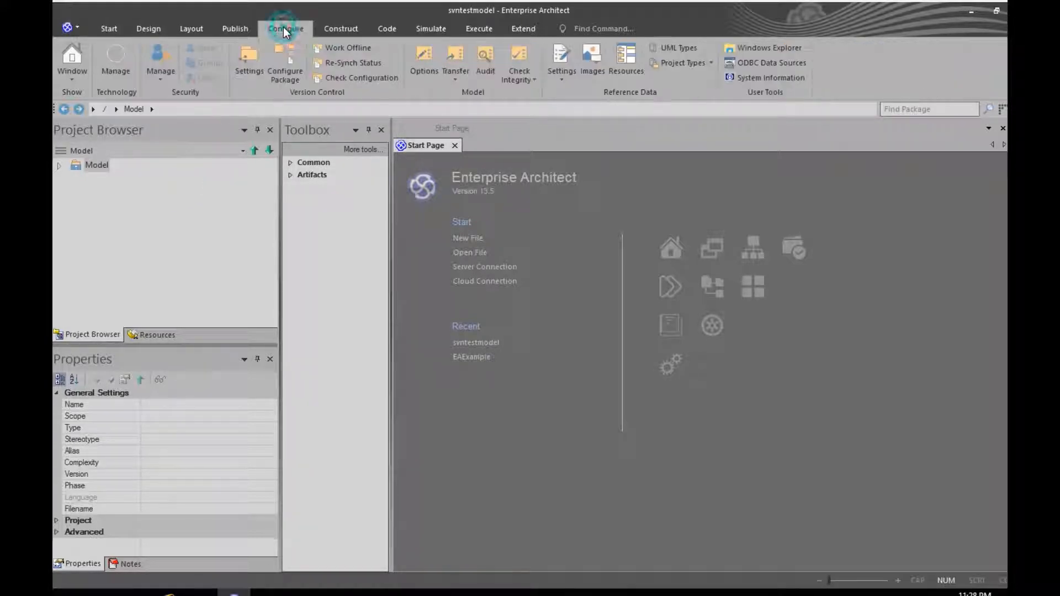
click(253, 59)
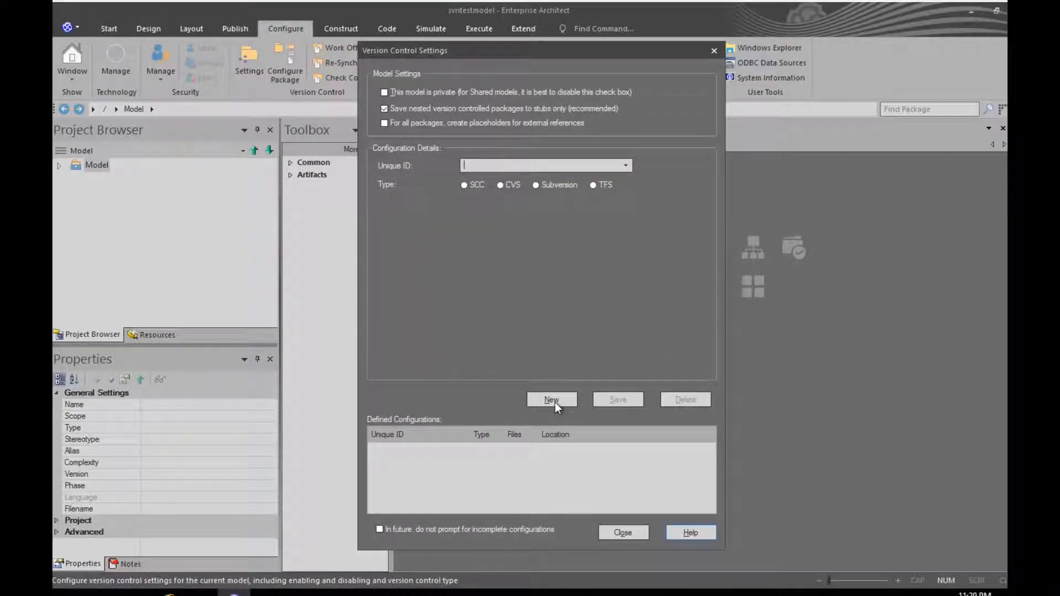
click(535, 185)
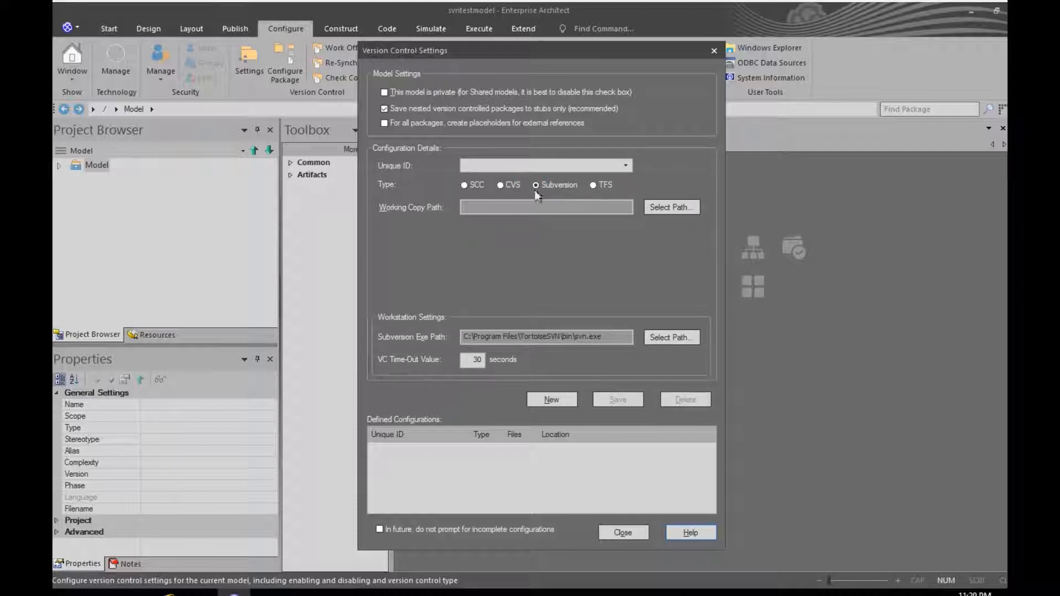
click(510, 163)
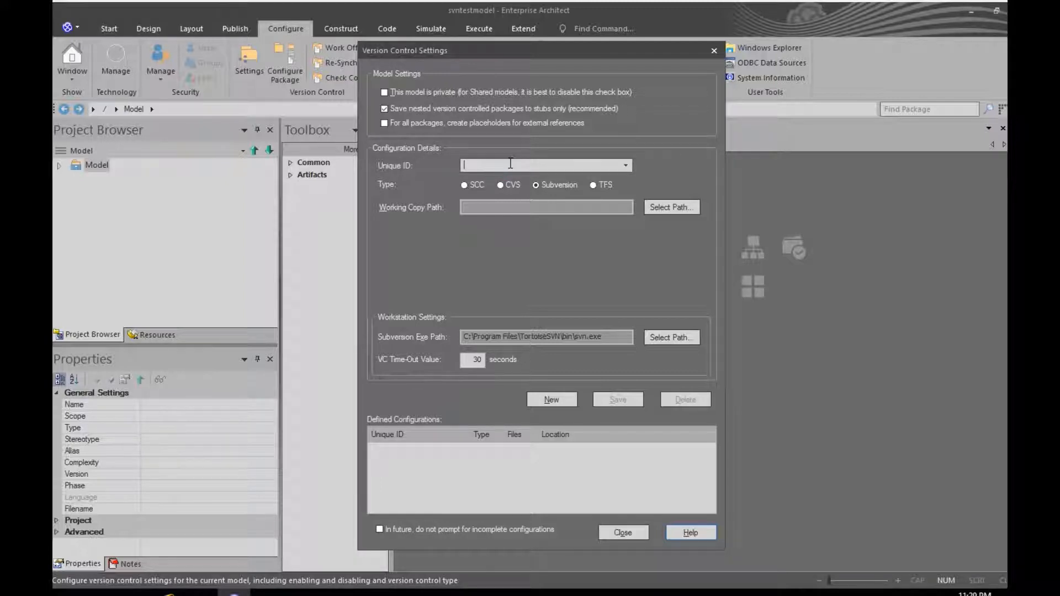
text(svntest)
Step: Set the svntest working copy path to C:\Users\Public\svnwork and save the configuration
click(665, 208)
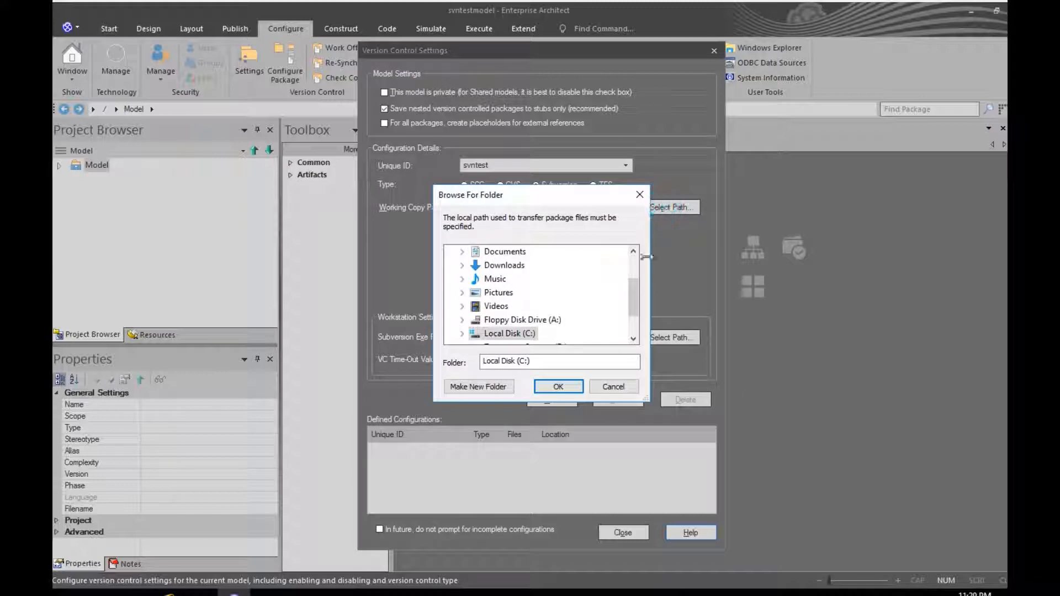
drag(633, 309, 634, 327)
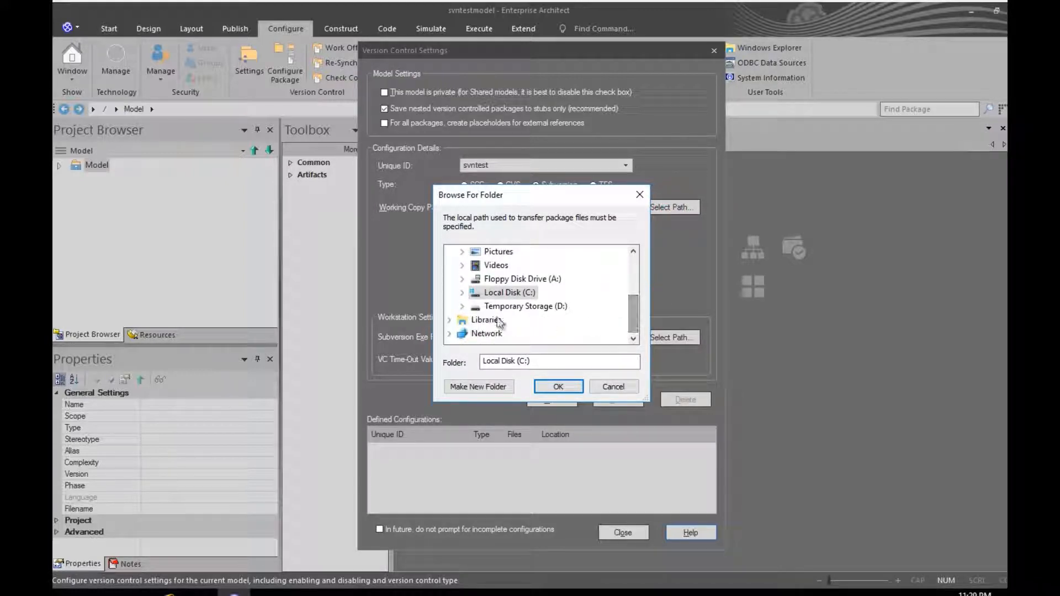
click(462, 292)
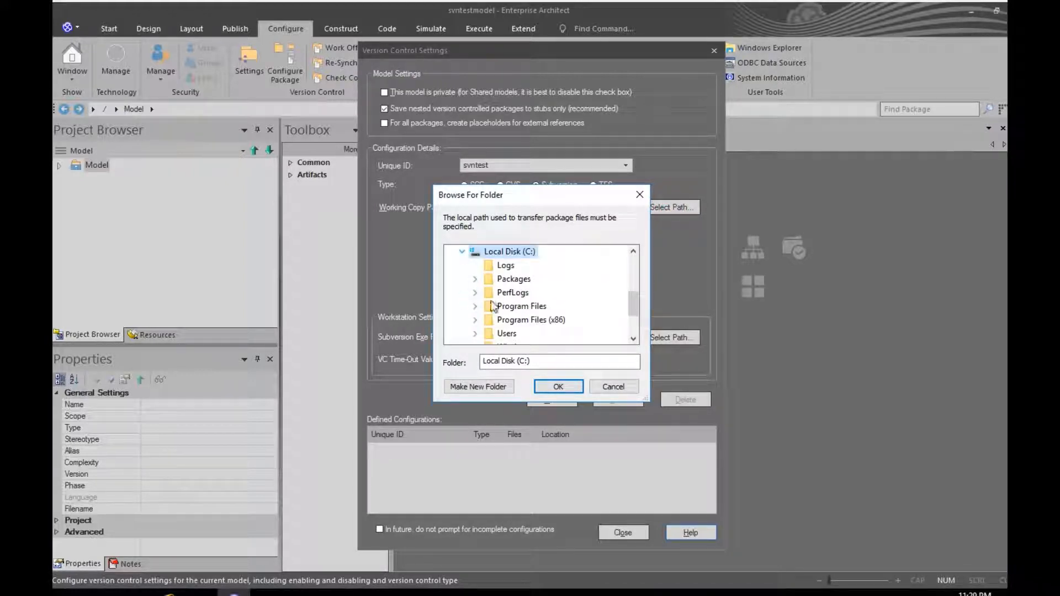
scroll(636, 312, down, 1)
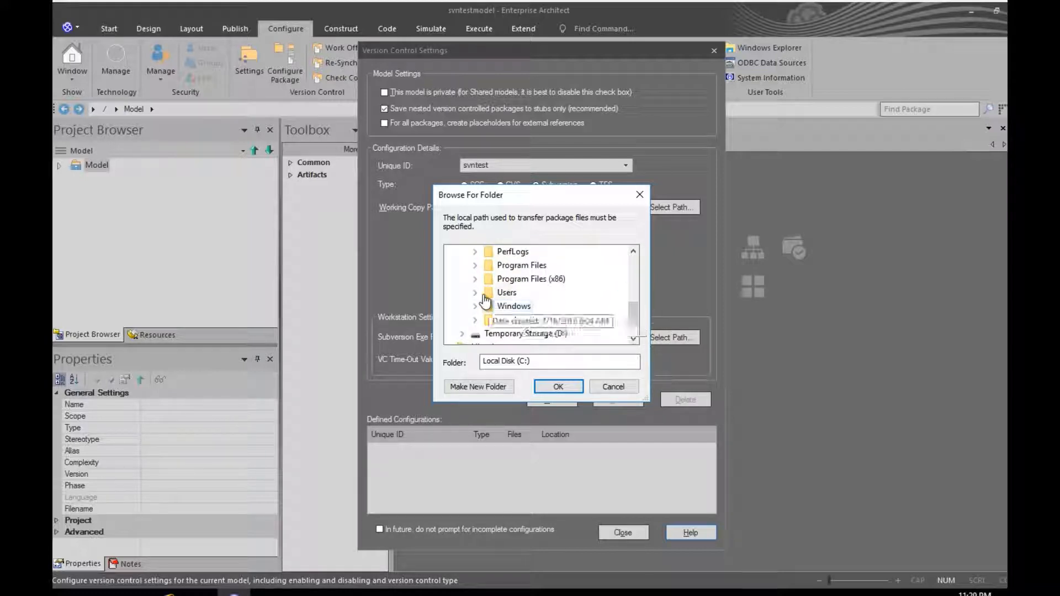
click(502, 293)
click(489, 319)
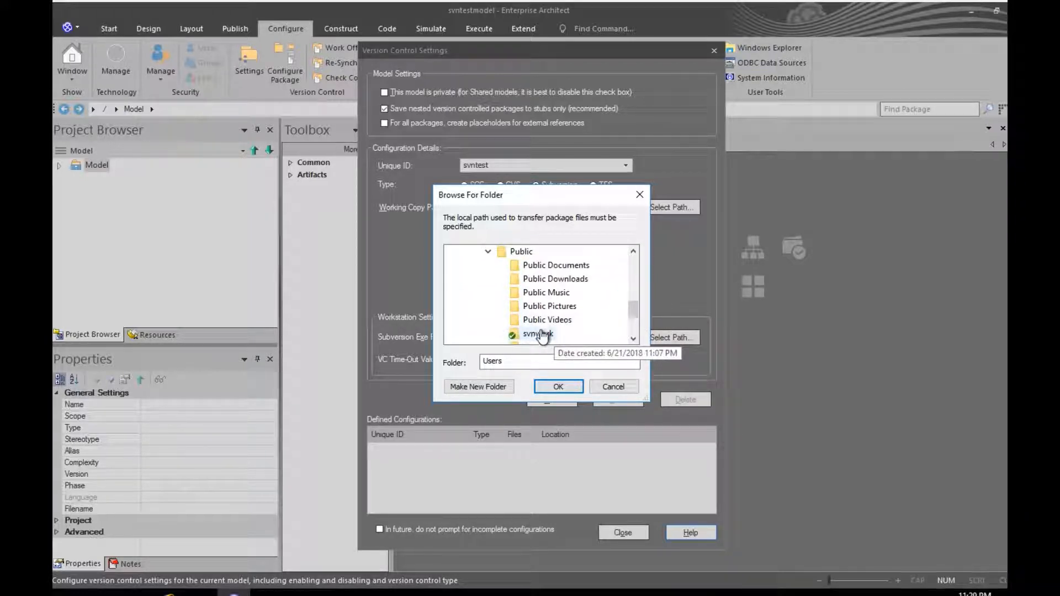
click(538, 333)
click(557, 388)
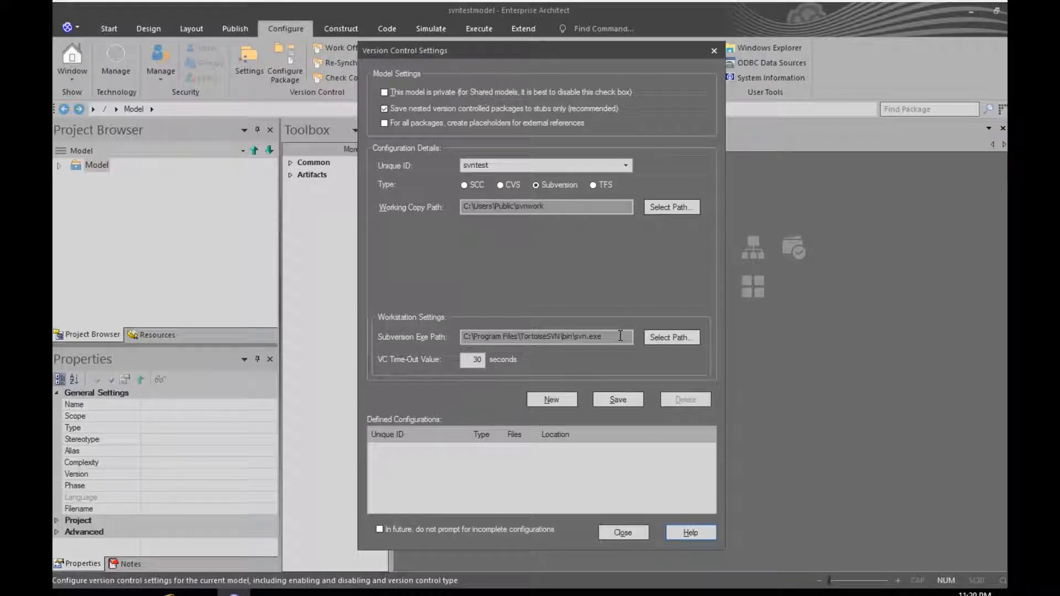
click(616, 400)
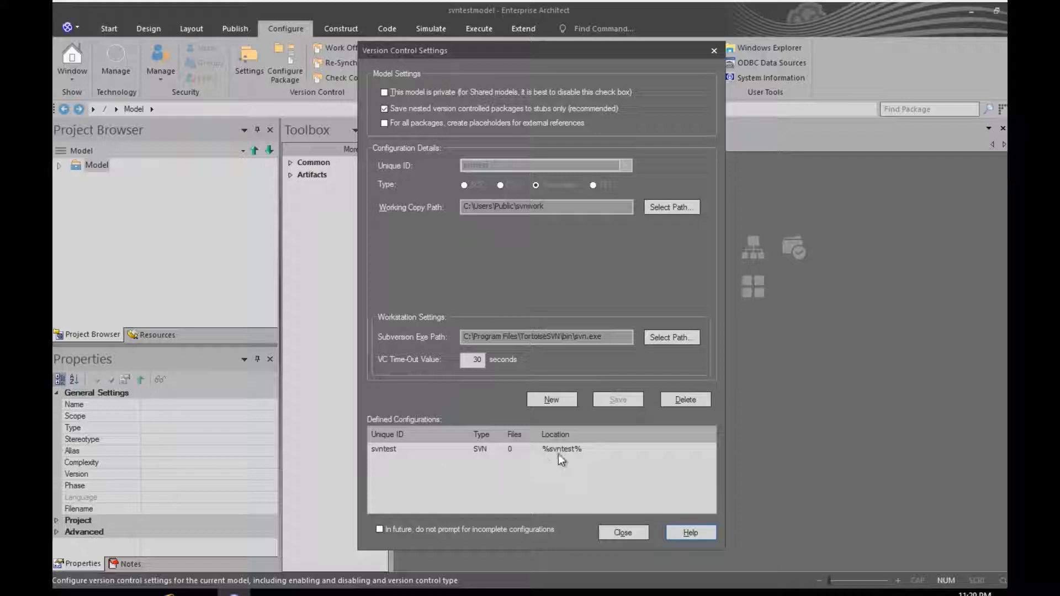
click(611, 533)
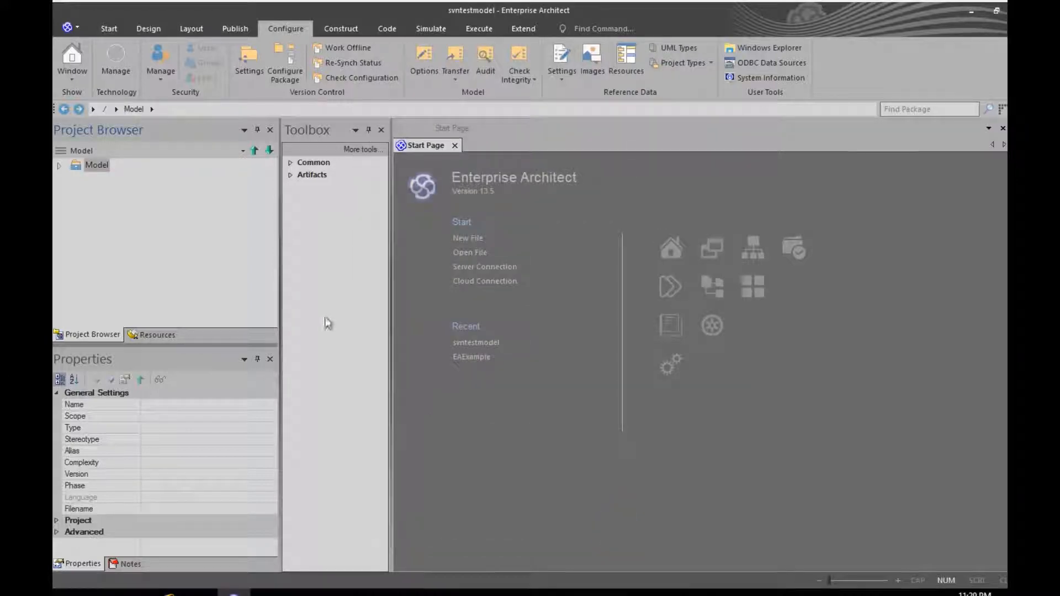
Step: Expand Model, select Deployment2 and open its Package Control > Configure options
click(59, 165)
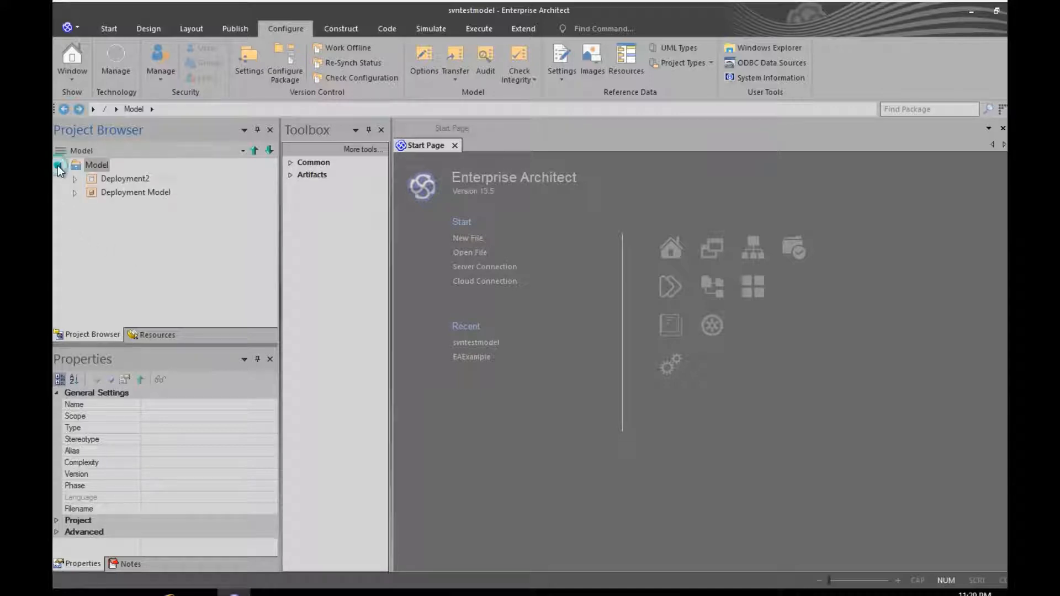
click(74, 193)
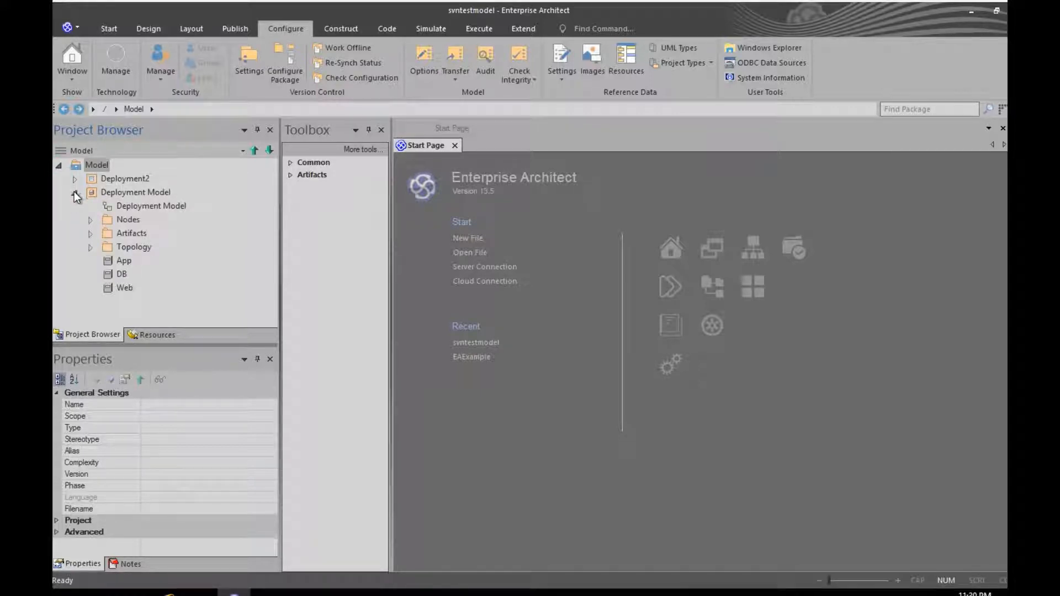
click(75, 192)
click(74, 179)
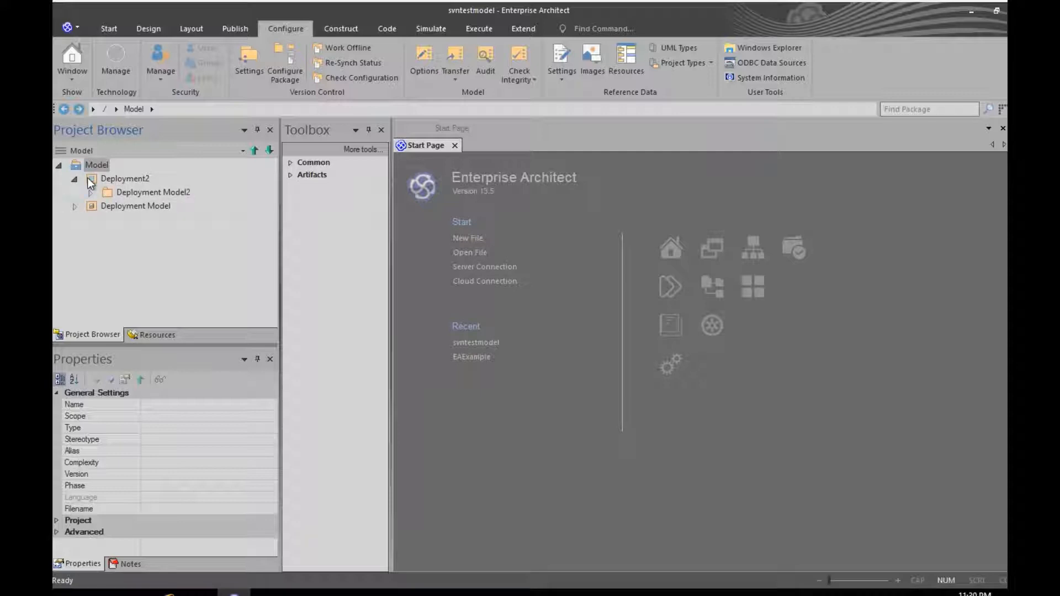
click(98, 181)
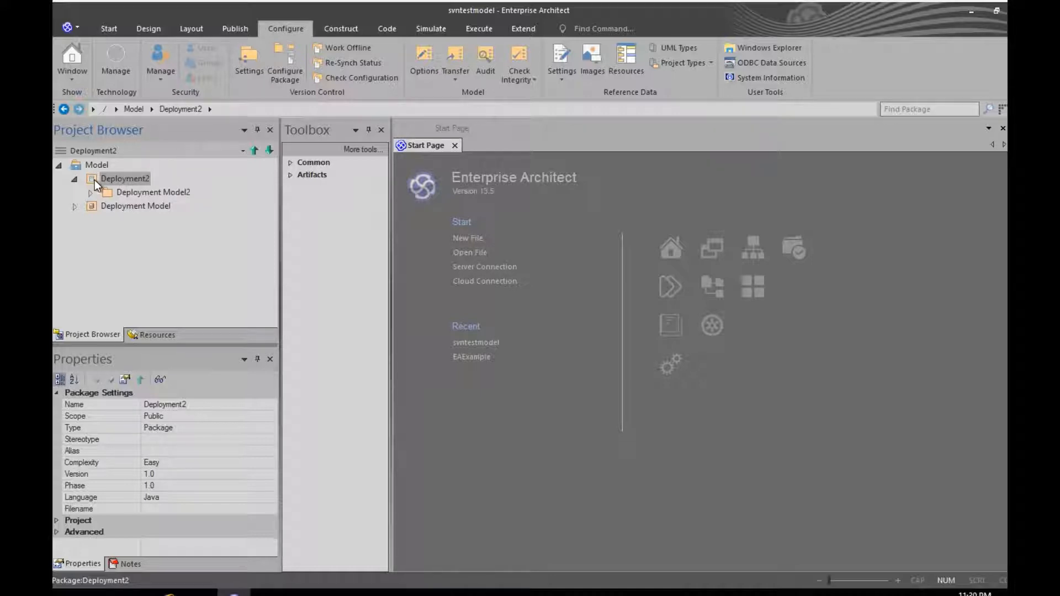
right_click(94, 180)
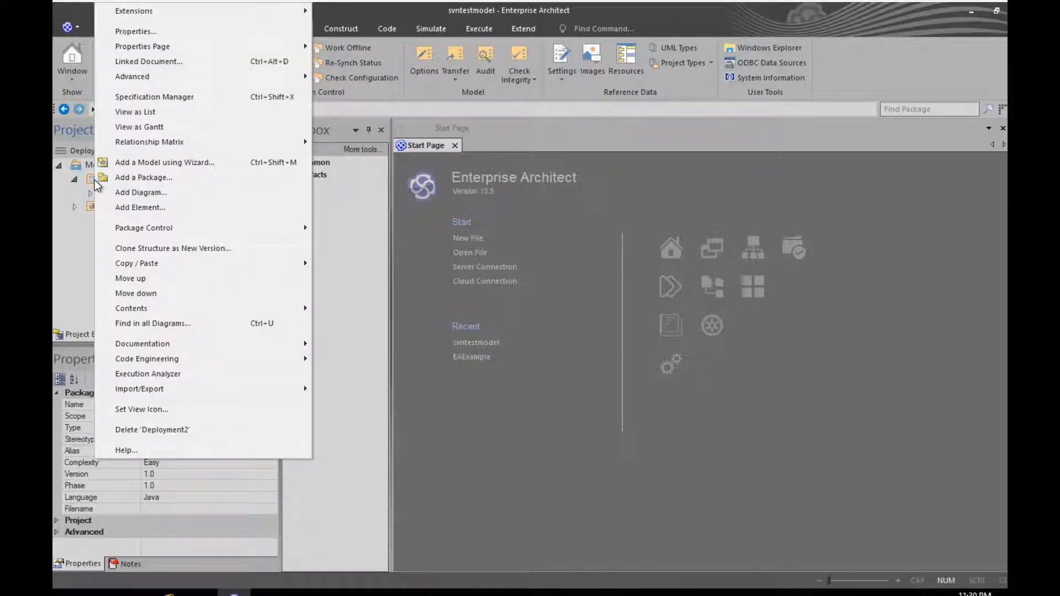
mouse_move(131, 230)
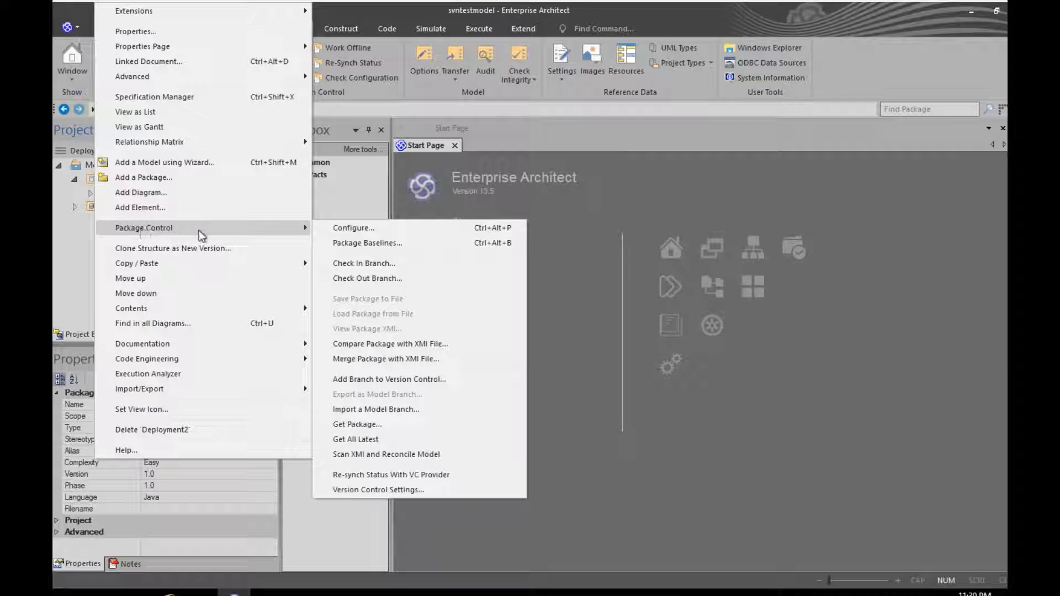
click(362, 227)
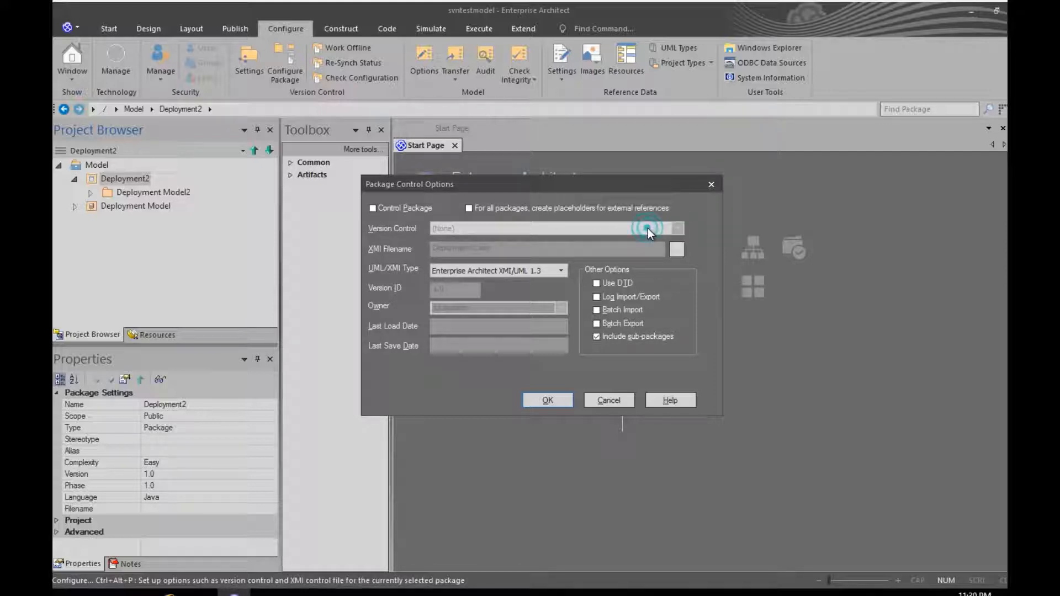
Step: Tick Control Package, choose svntest, keep Deployment2.xml, and set the owner to the SVN user name
click(372, 208)
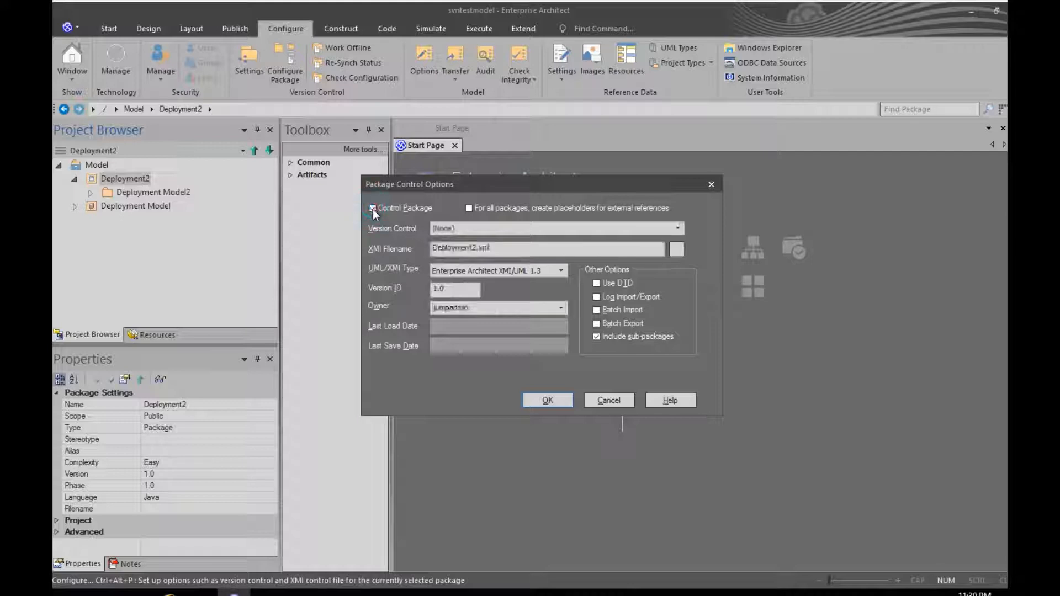
click(675, 228)
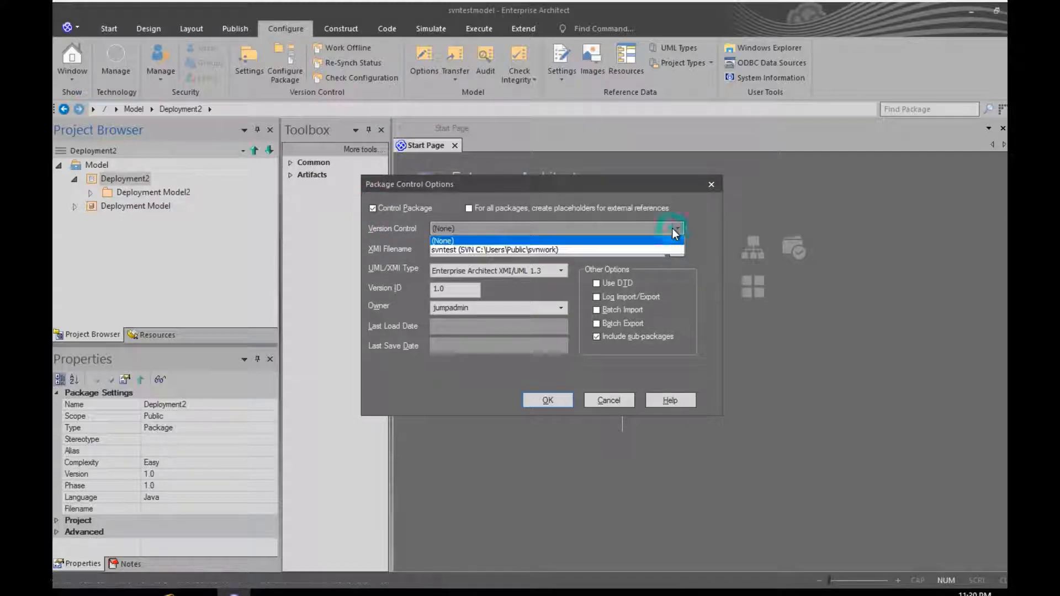
click(548, 250)
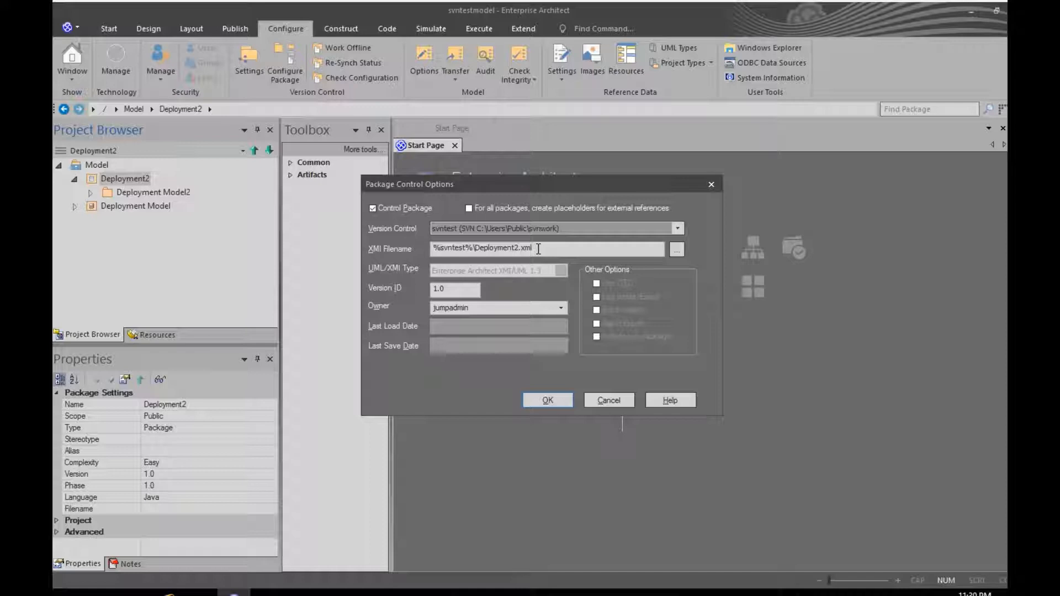
click(468, 309)
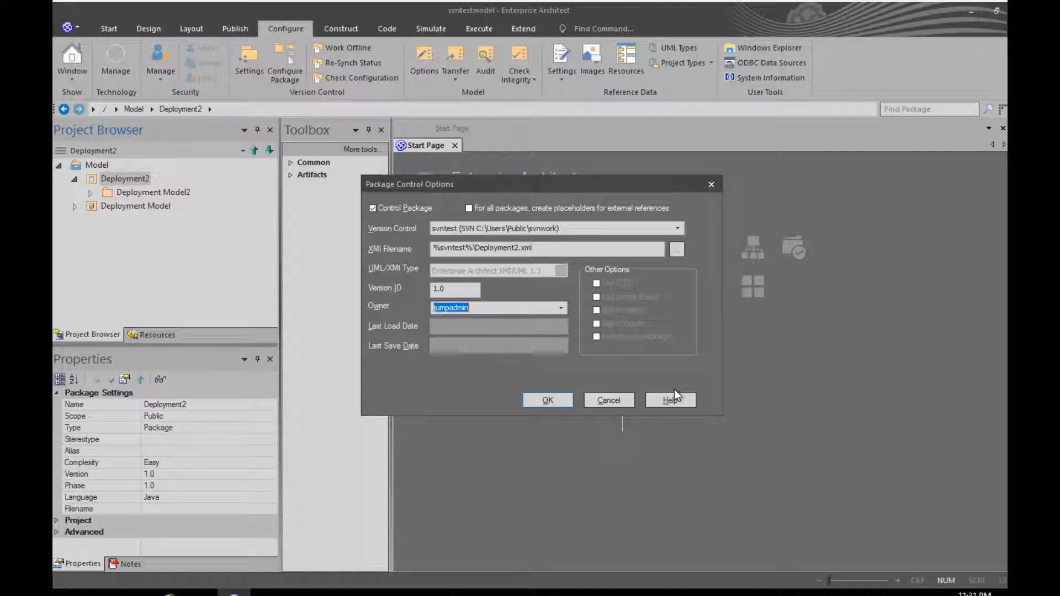
text(snn)
click(169, 592)
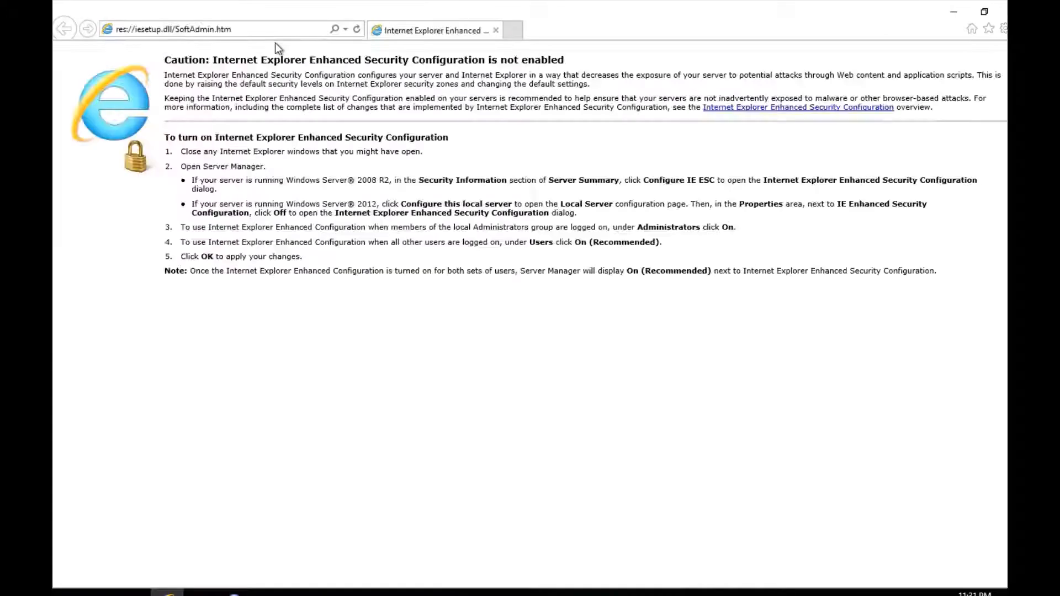
click(272, 30)
text(10.0.0.5/)
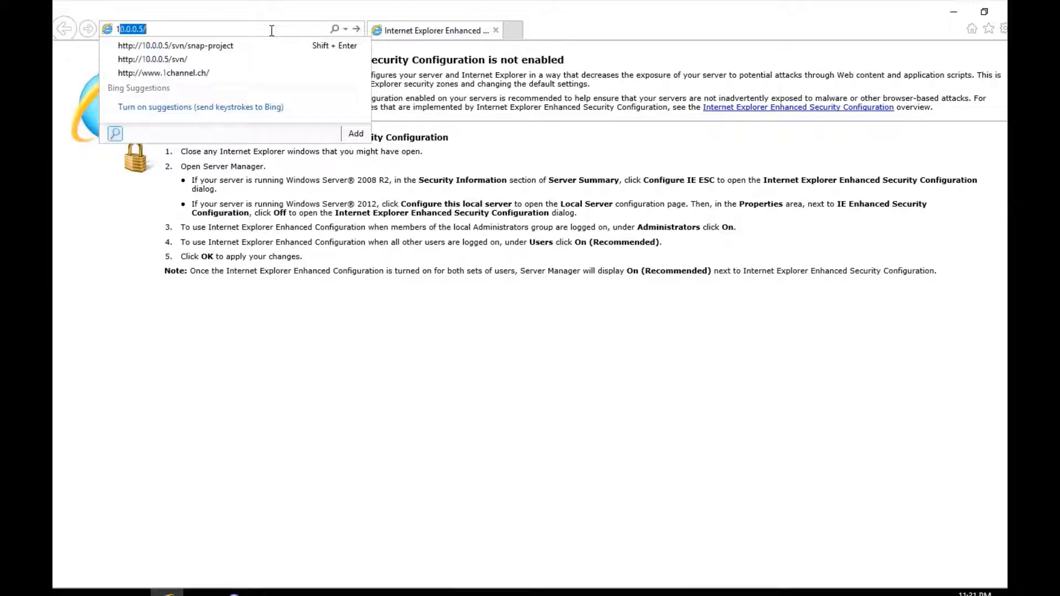
click(228, 45)
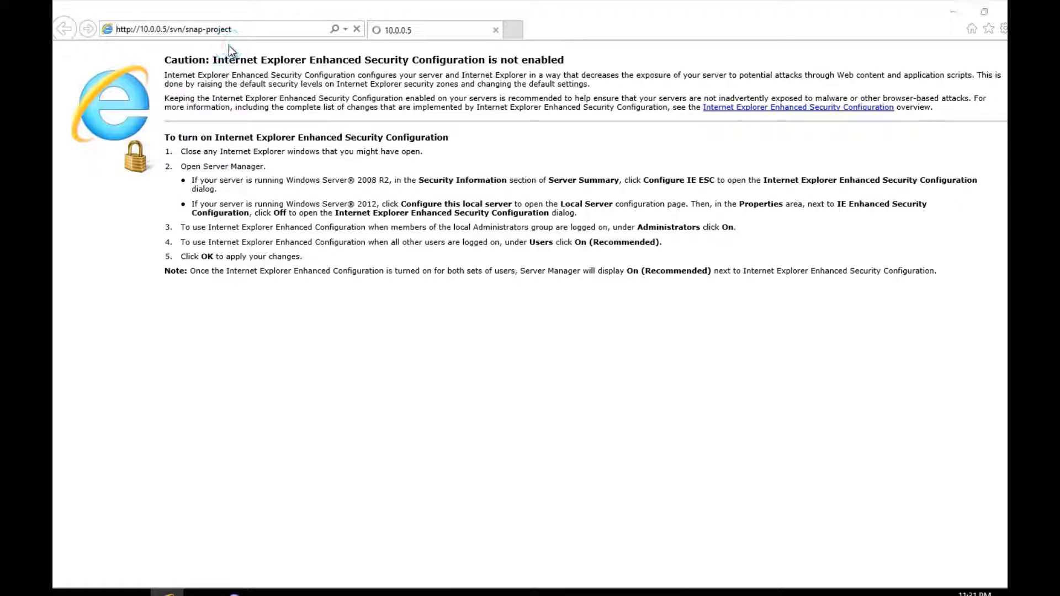
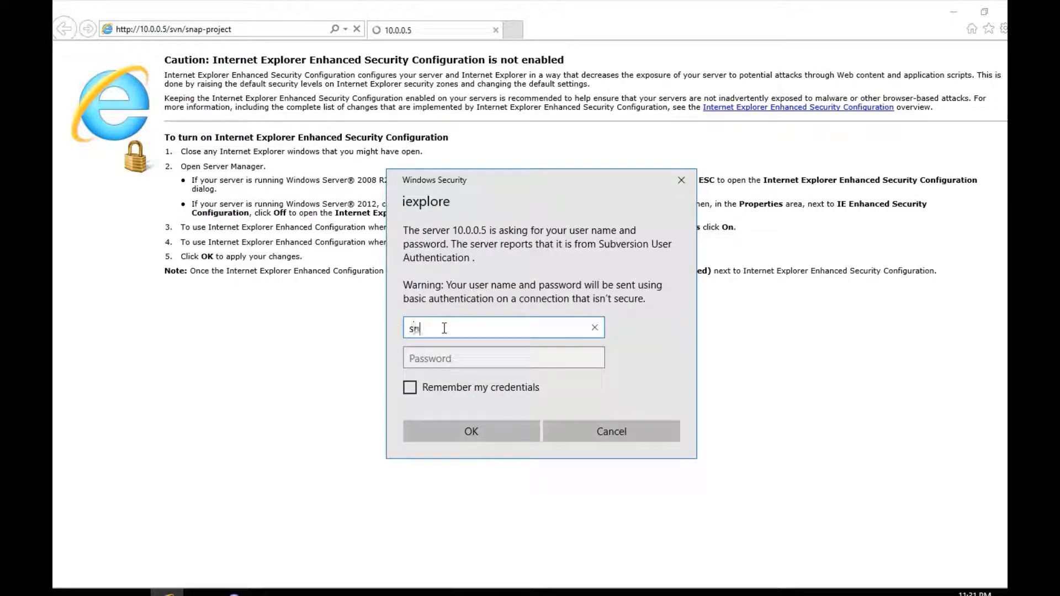
key(Tab)
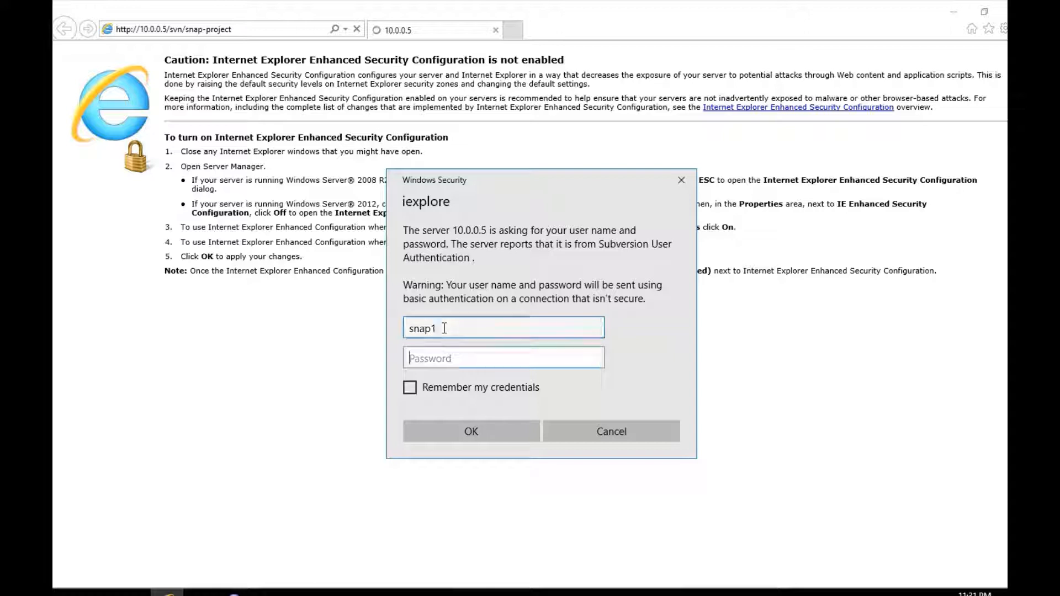
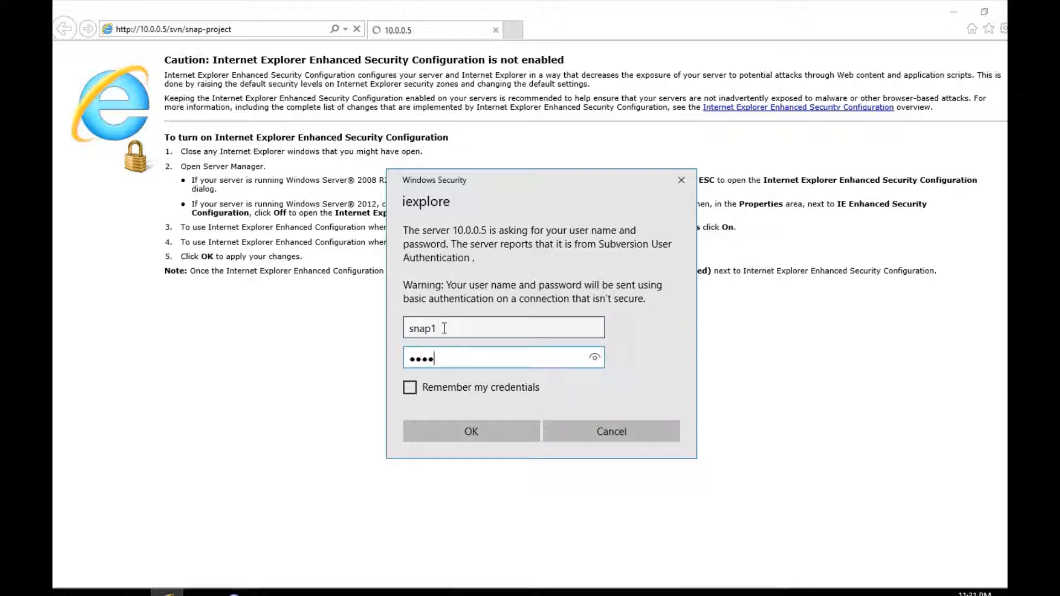
key(Return)
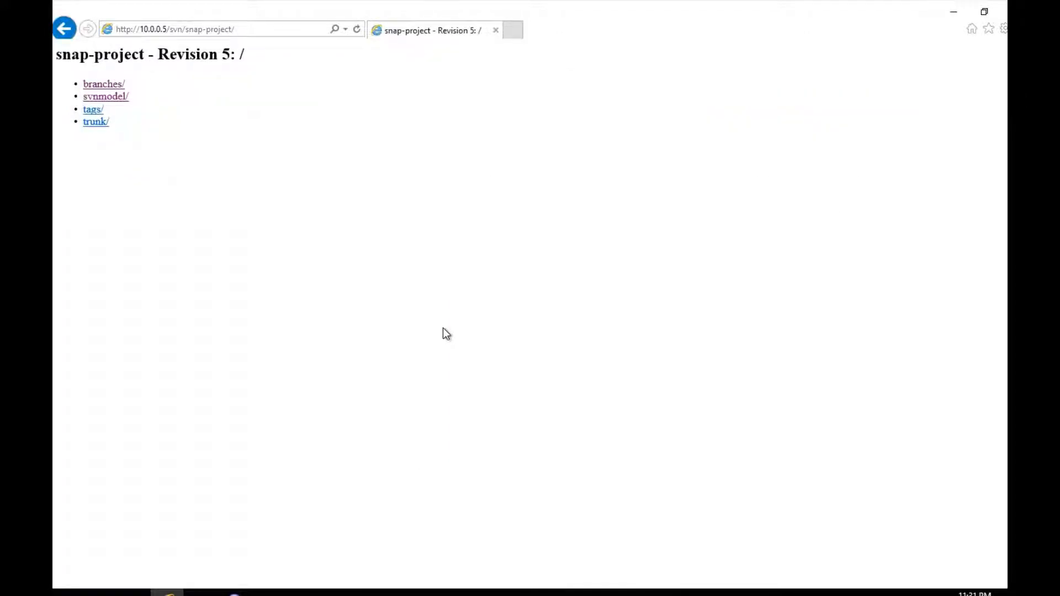
Step: View the svnmodel folder at Revision 5, then return to Enterprise Architect
click(983, 17)
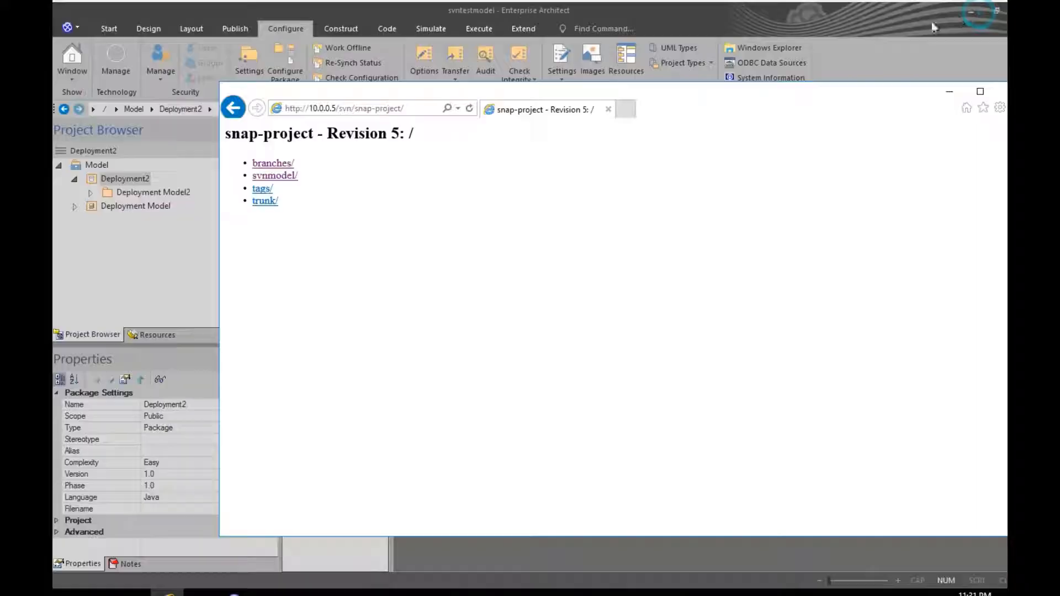
click(267, 176)
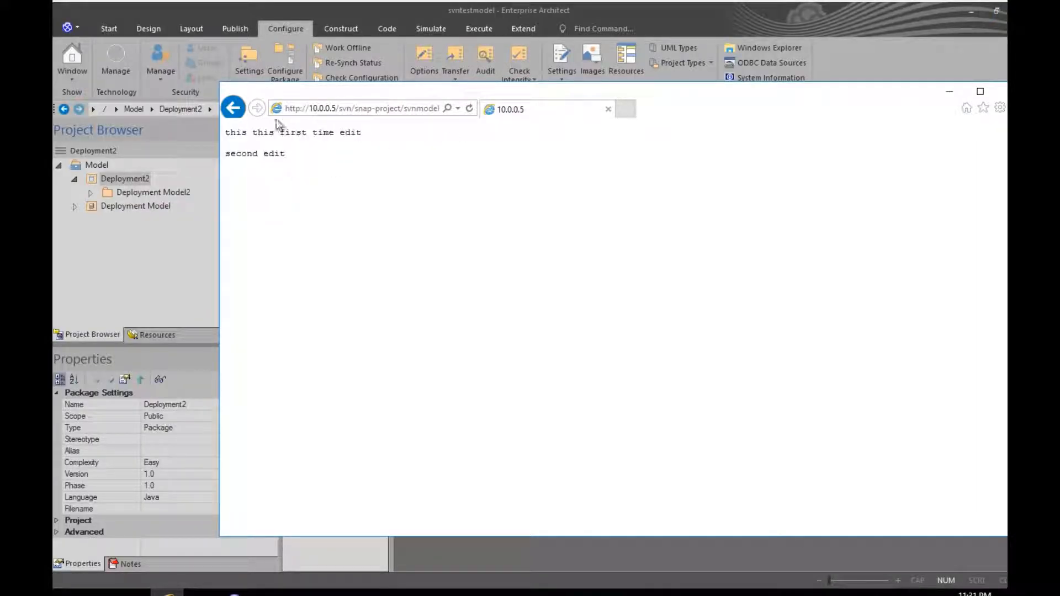
click(232, 107)
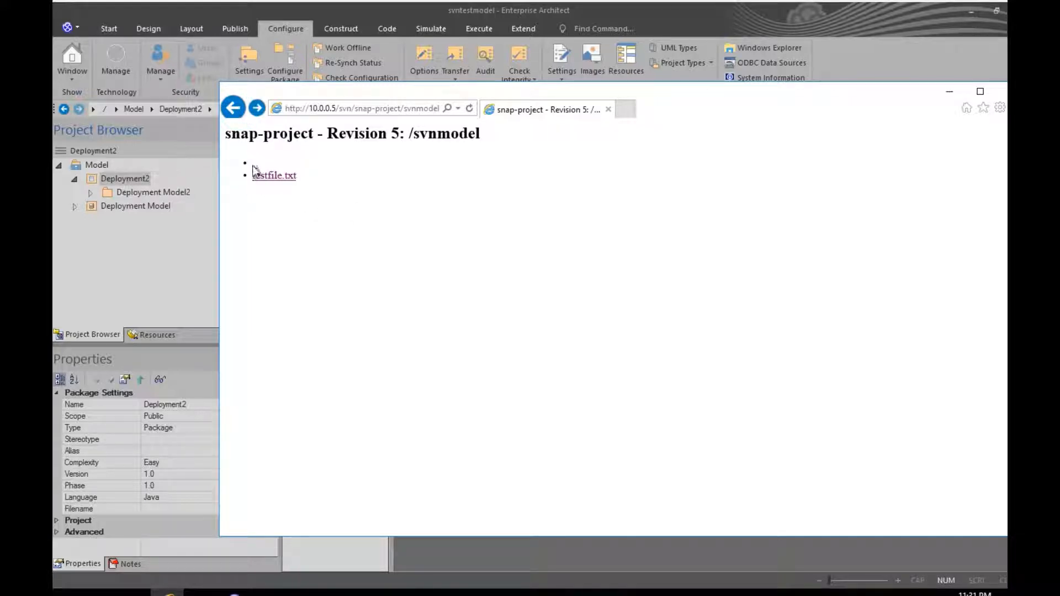
drag(618, 94, 619, 84)
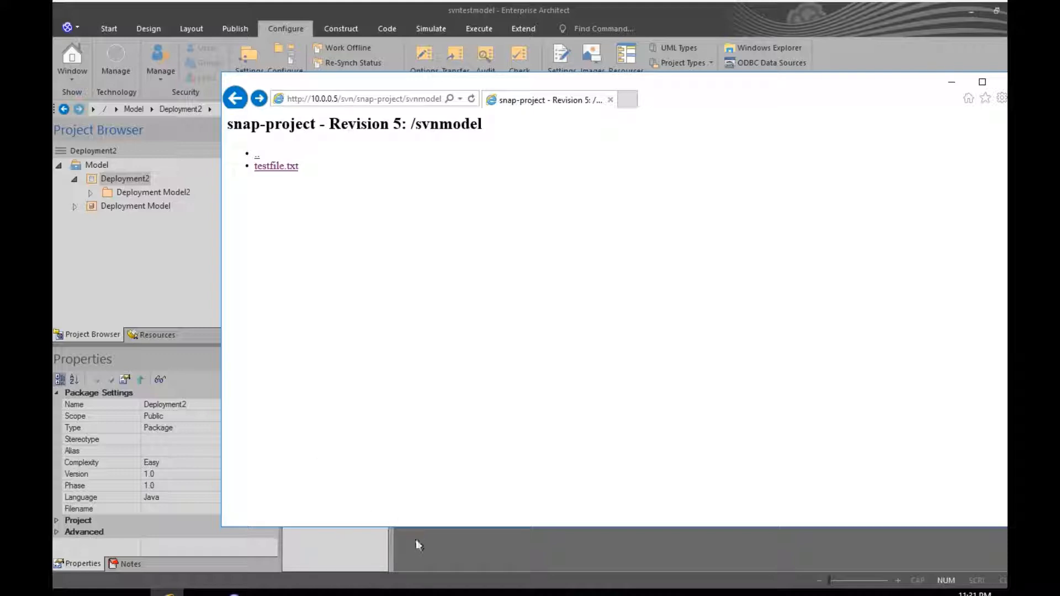
click(415, 538)
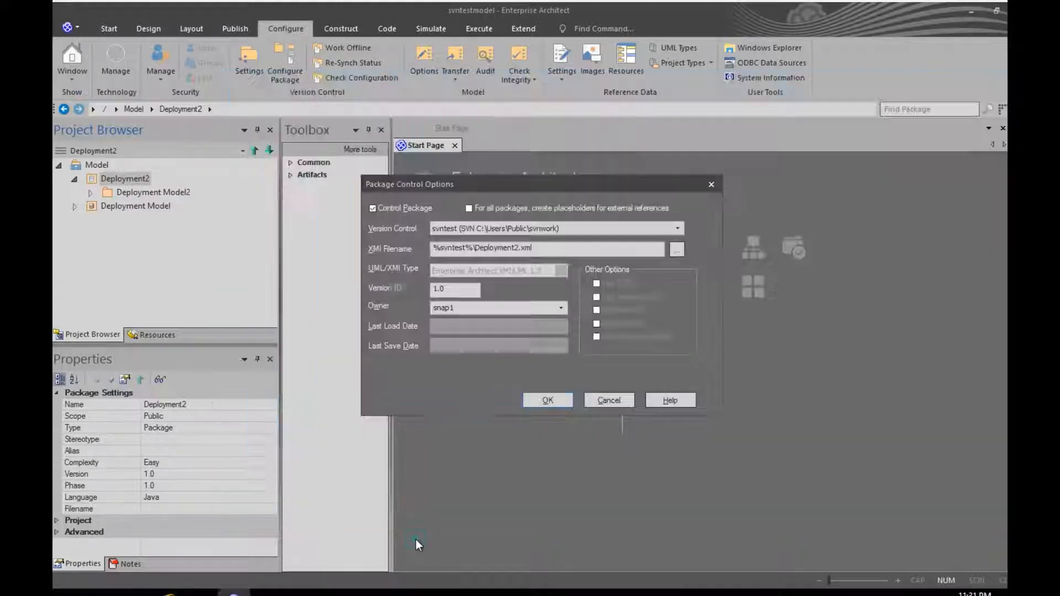
Step: Add Deployment2 to version control with Keep checked out unticked and comment 'First checkin'
click(548, 400)
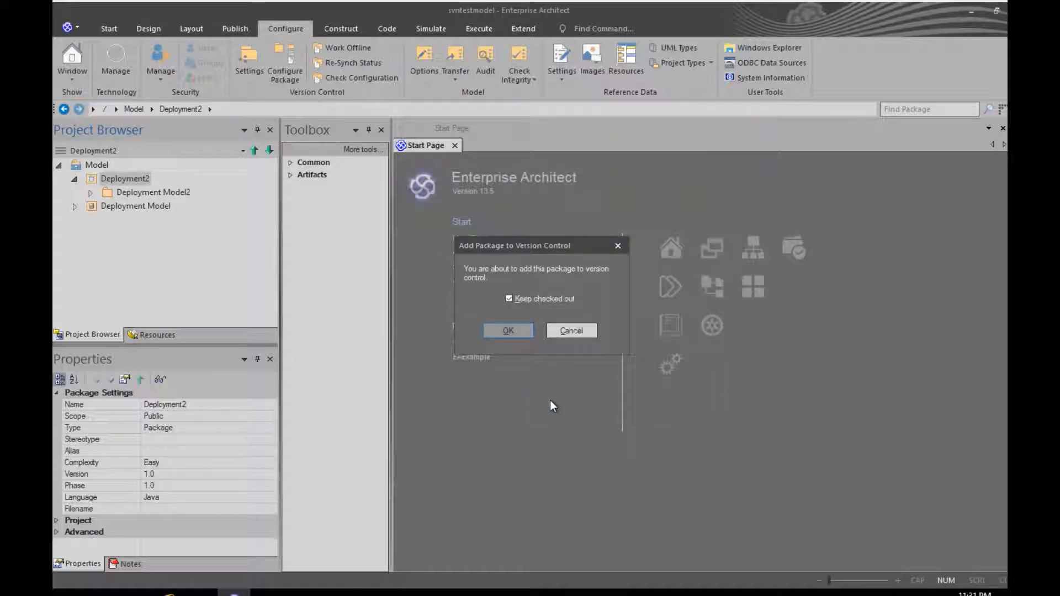
click(508, 299)
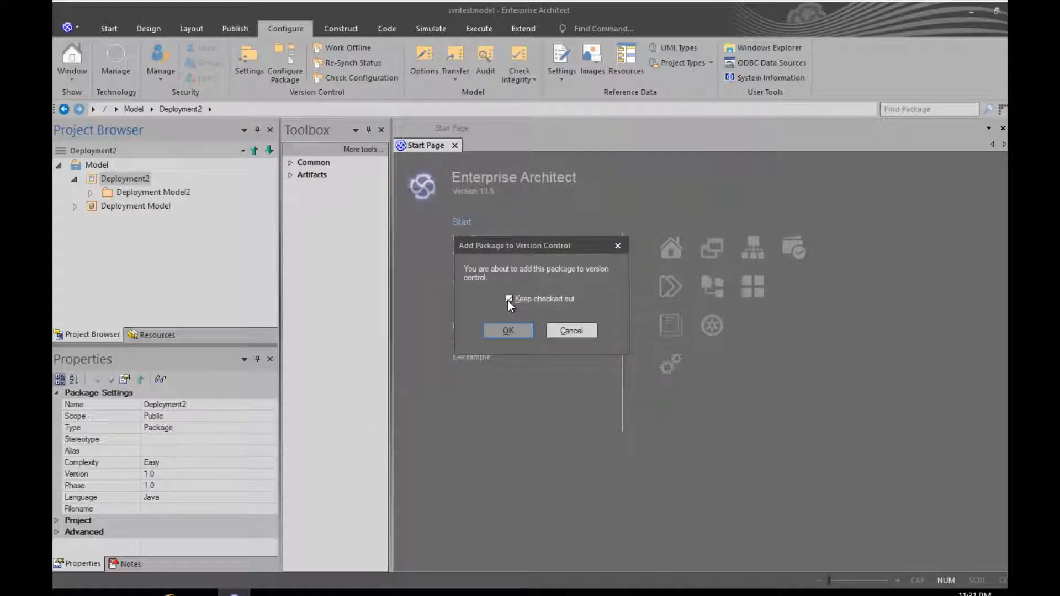
click(508, 330)
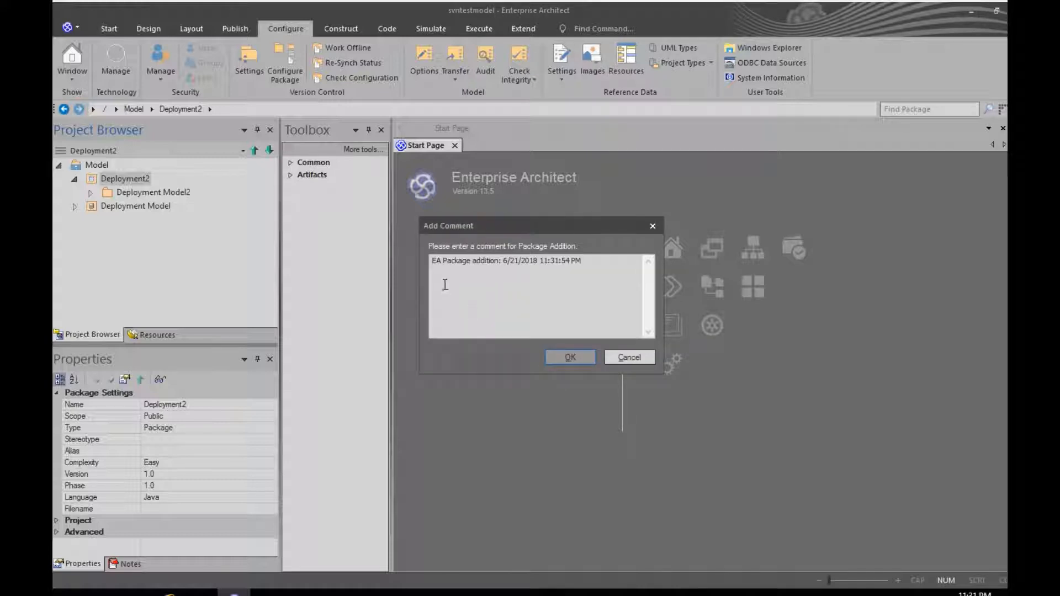
click(432, 260)
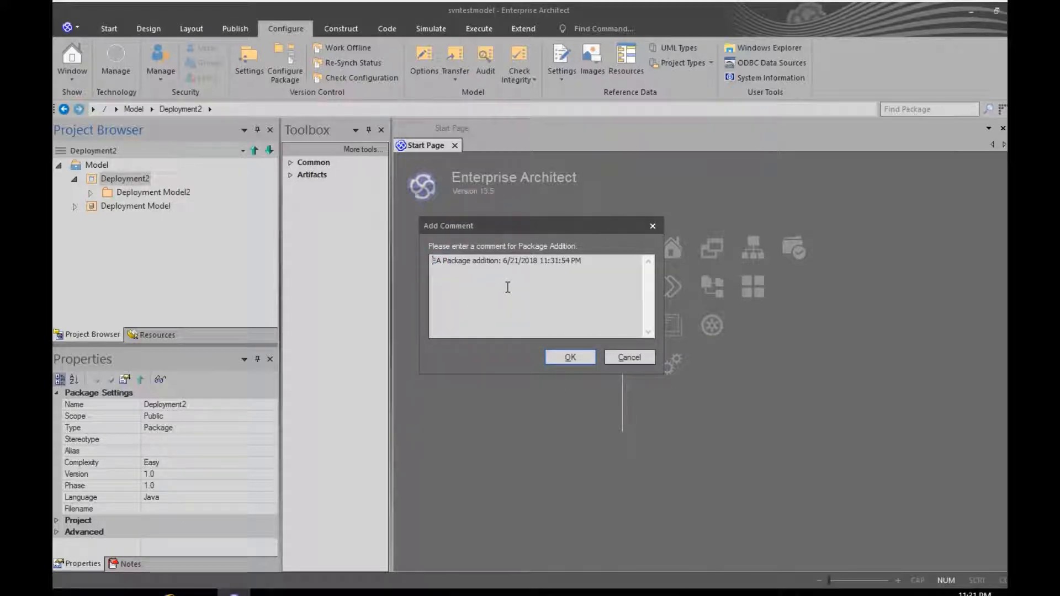
text(First )
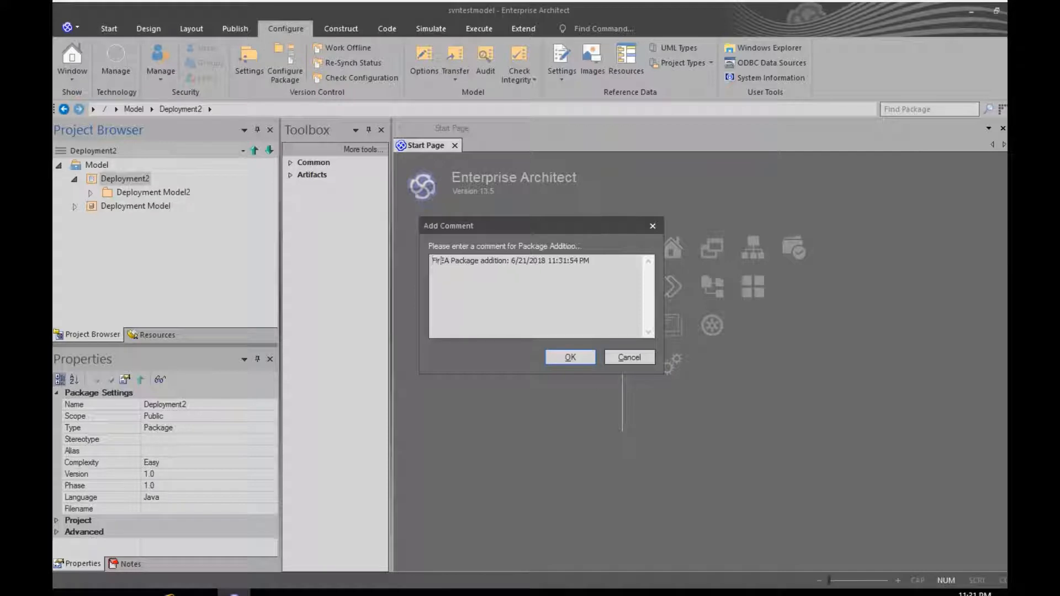
text(check)
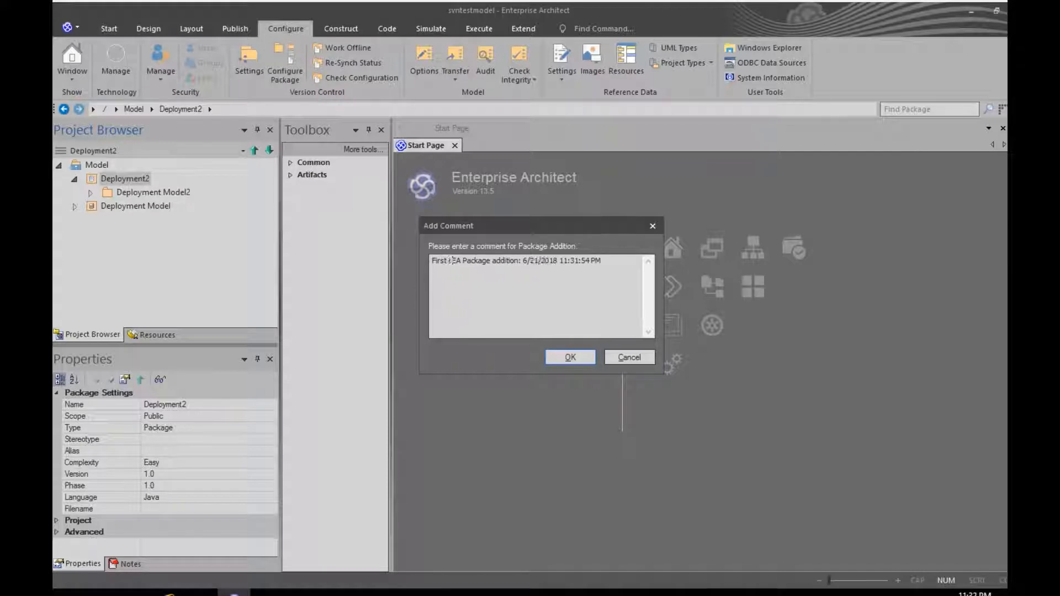
text(in)
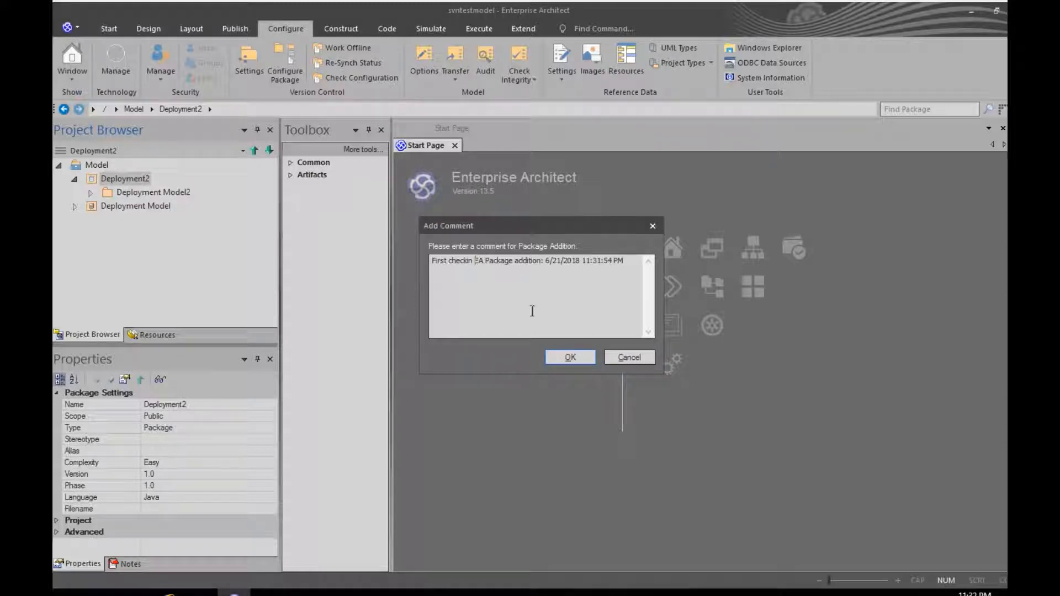
click(564, 359)
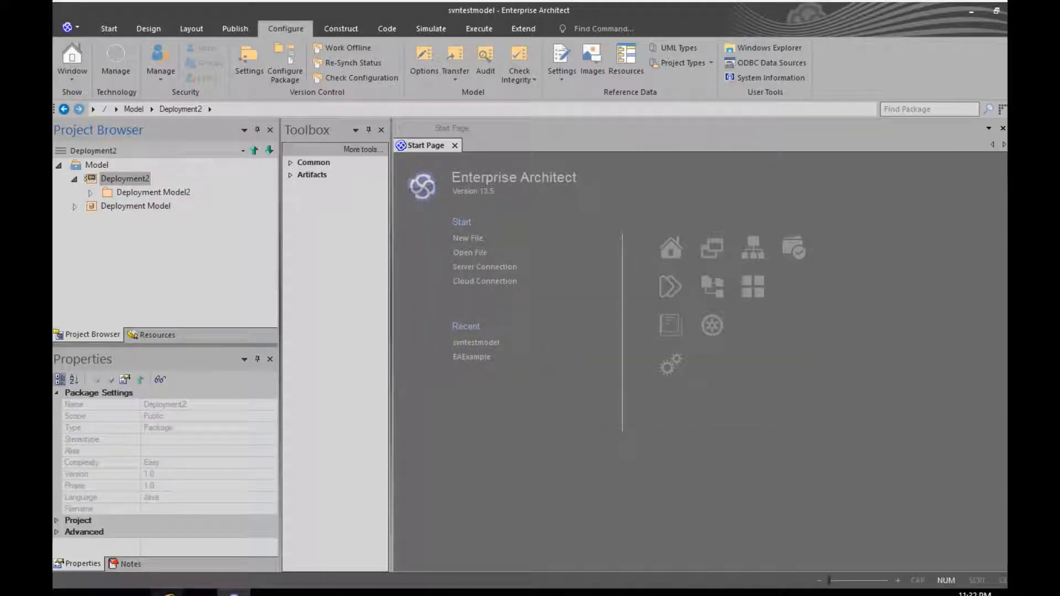
click(168, 593)
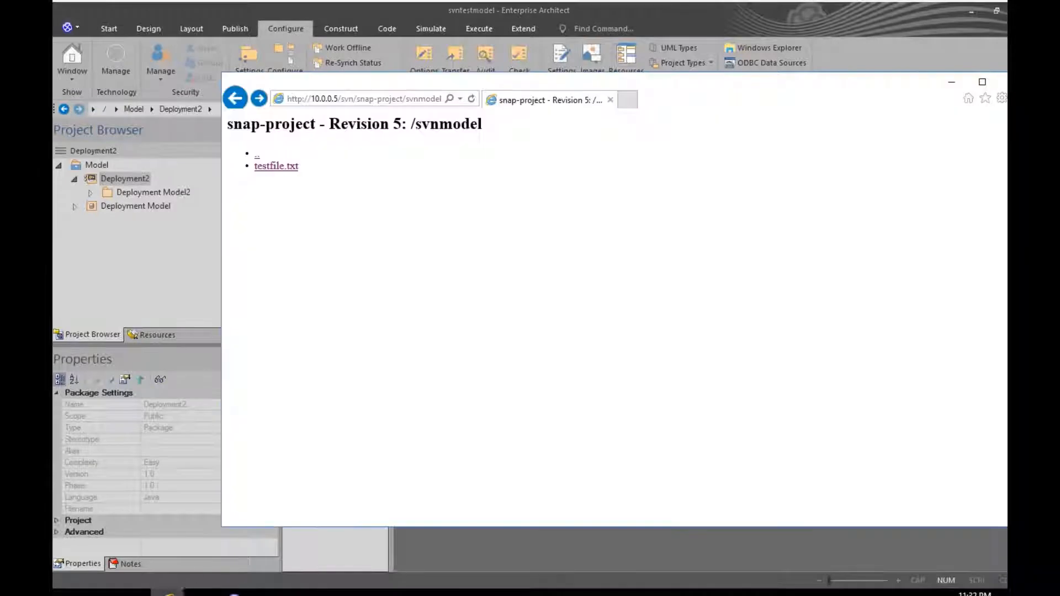
Step: Refresh the svnmodel listing to show Revision 6 with Deployment2.xml, then return to Enterprise Architect
click(471, 99)
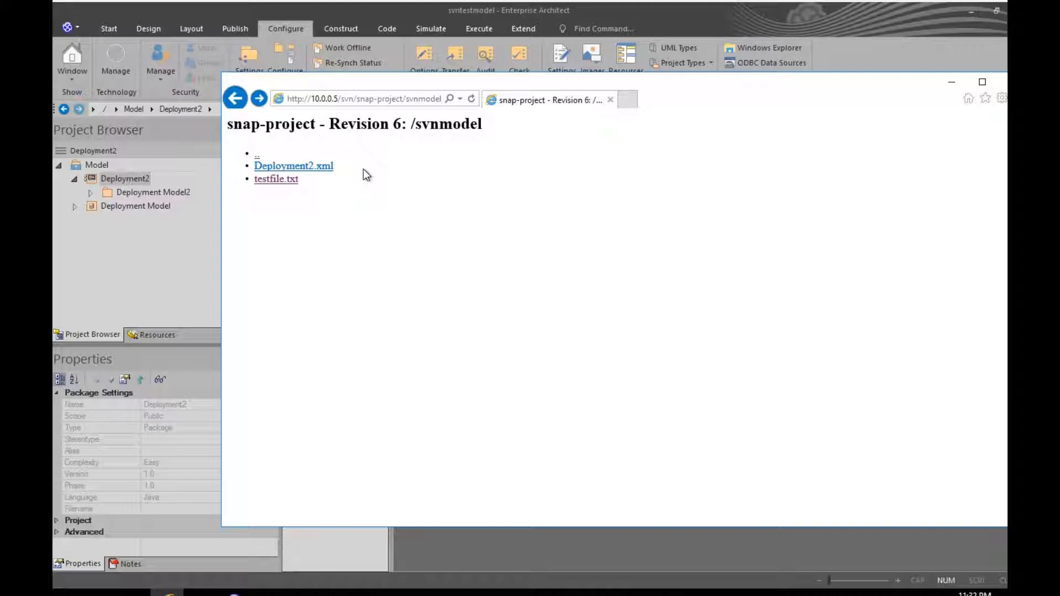
click(171, 246)
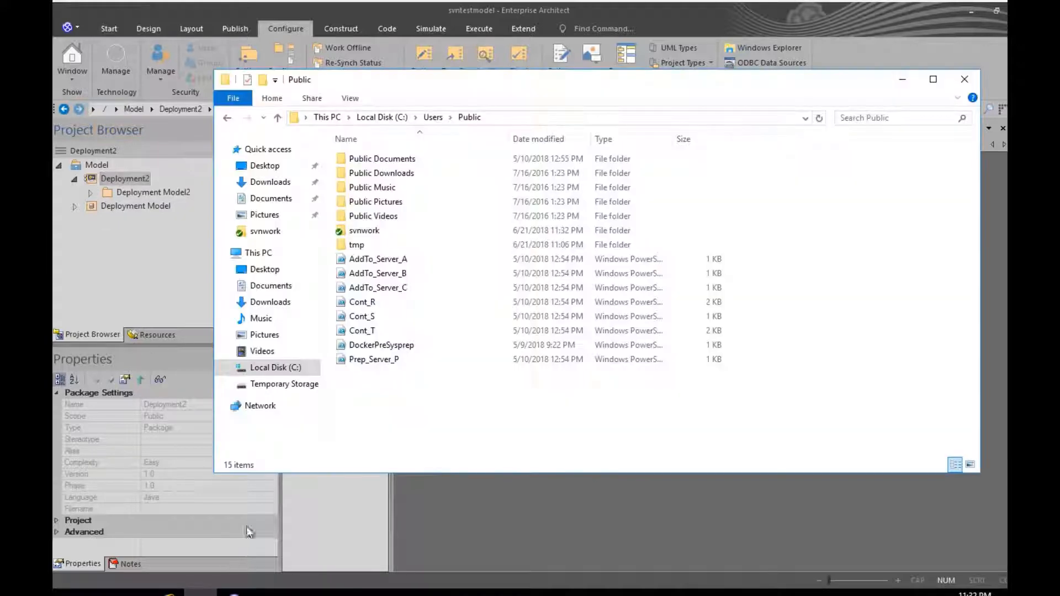
double_click(371, 231)
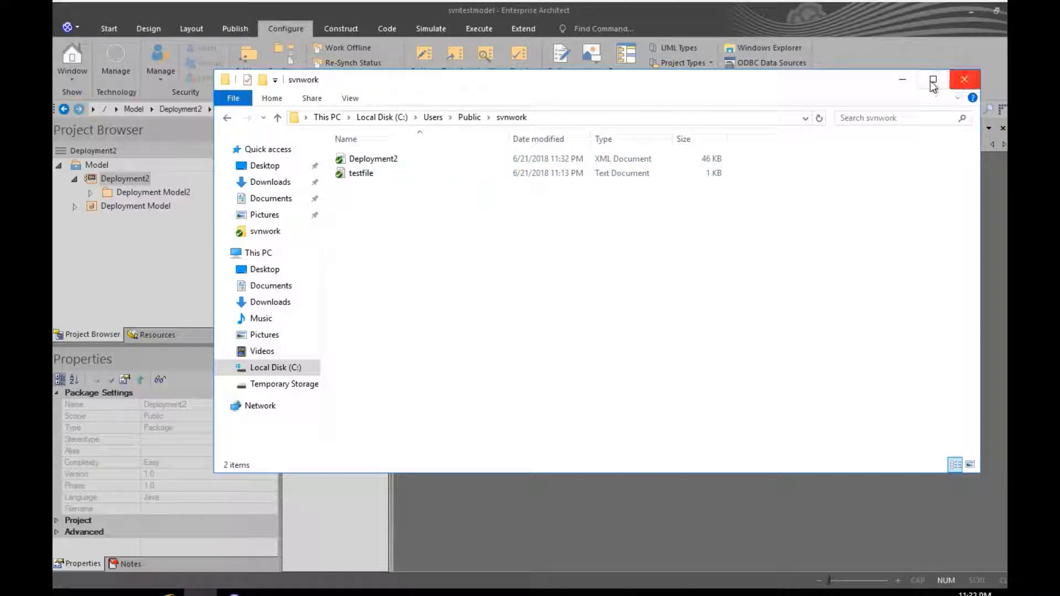
click(902, 80)
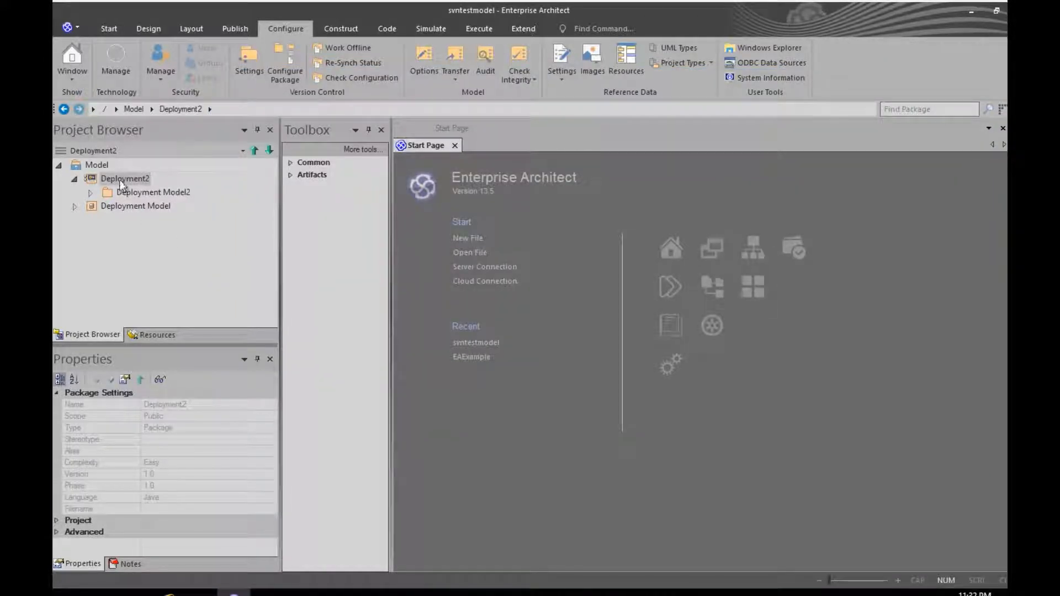
Step: Open the Deployment Model diagram under Deployment2 and select the Web node
click(90, 193)
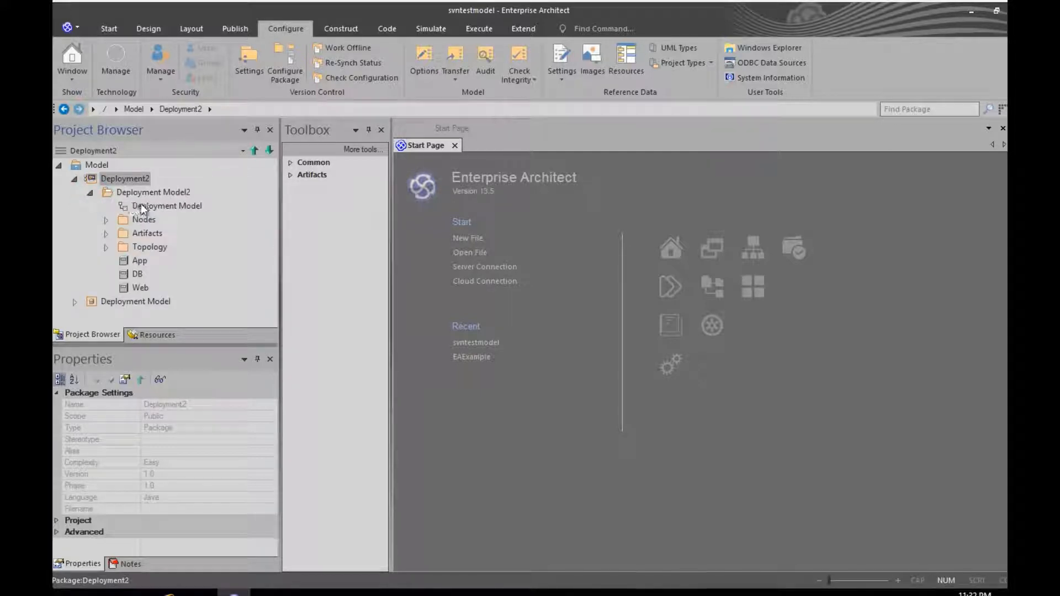
double_click(142, 207)
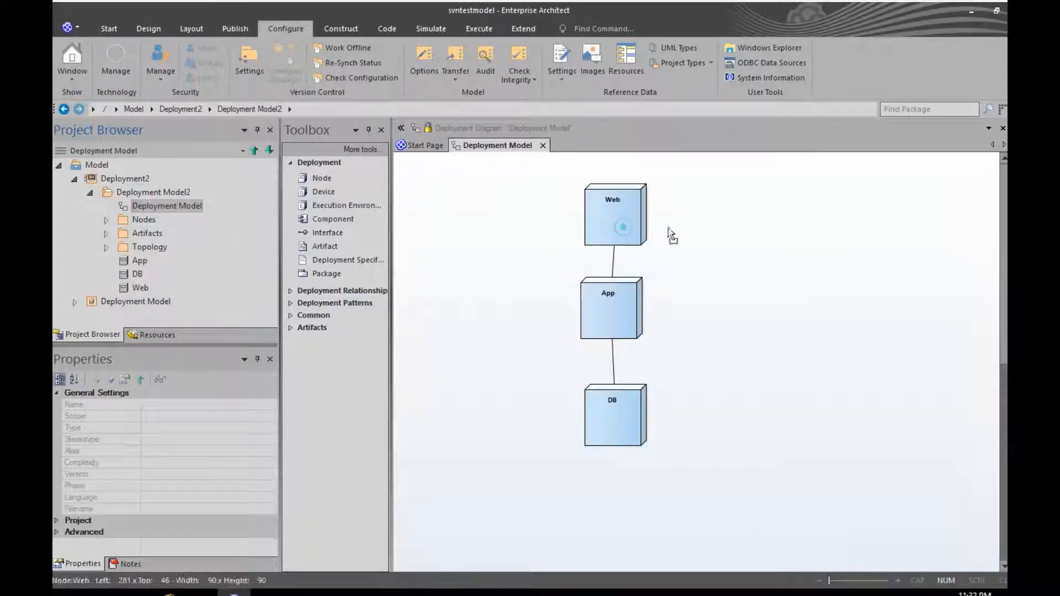
click(697, 230)
click(619, 221)
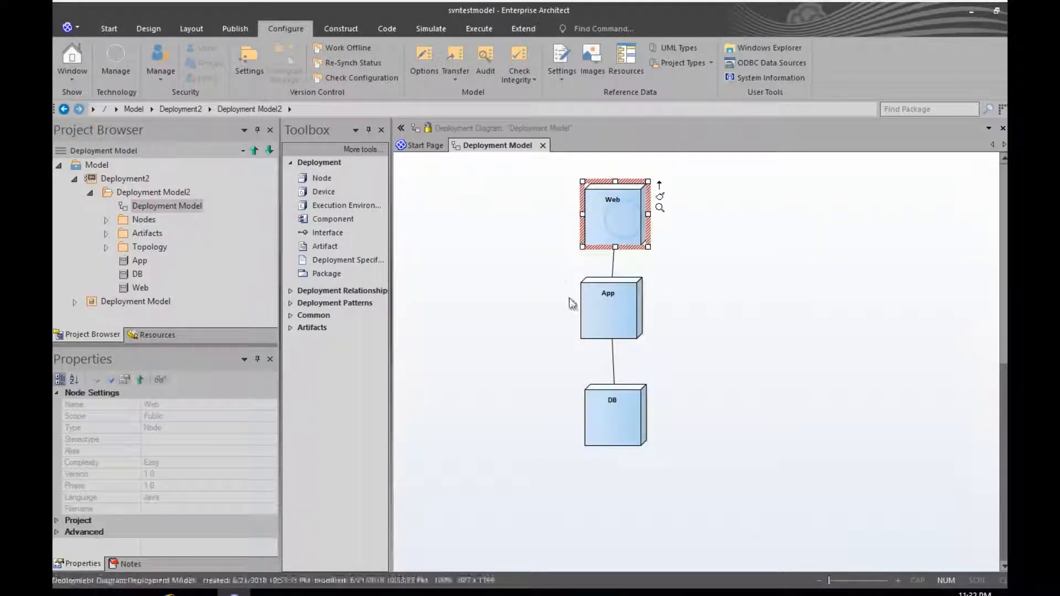
click(572, 303)
click(604, 229)
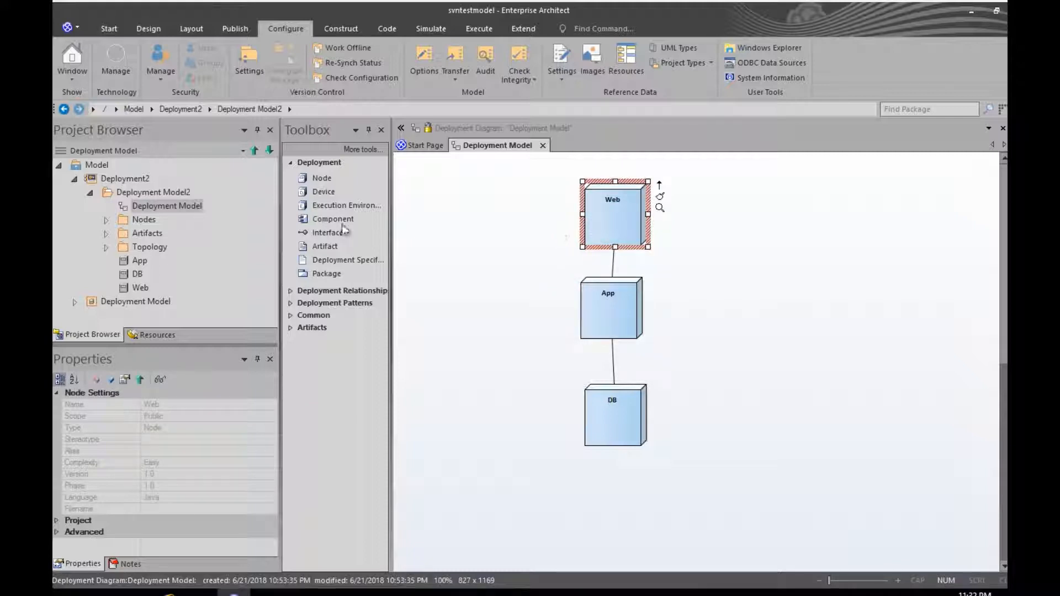
Step: Check out the Deployment2 package through Package Control > Check Out
click(111, 181)
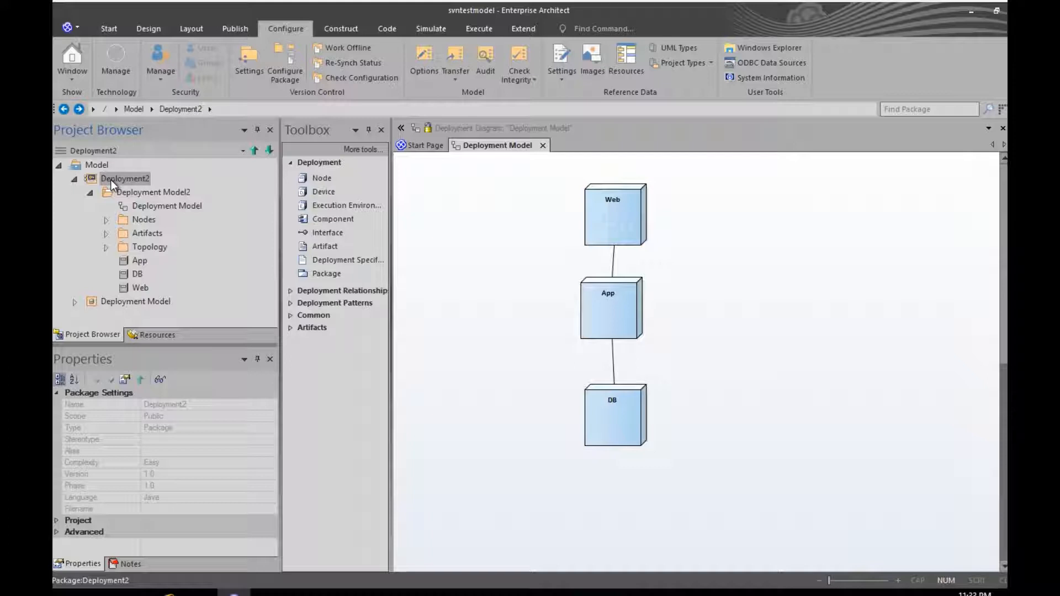
right_click(110, 180)
mouse_move(162, 229)
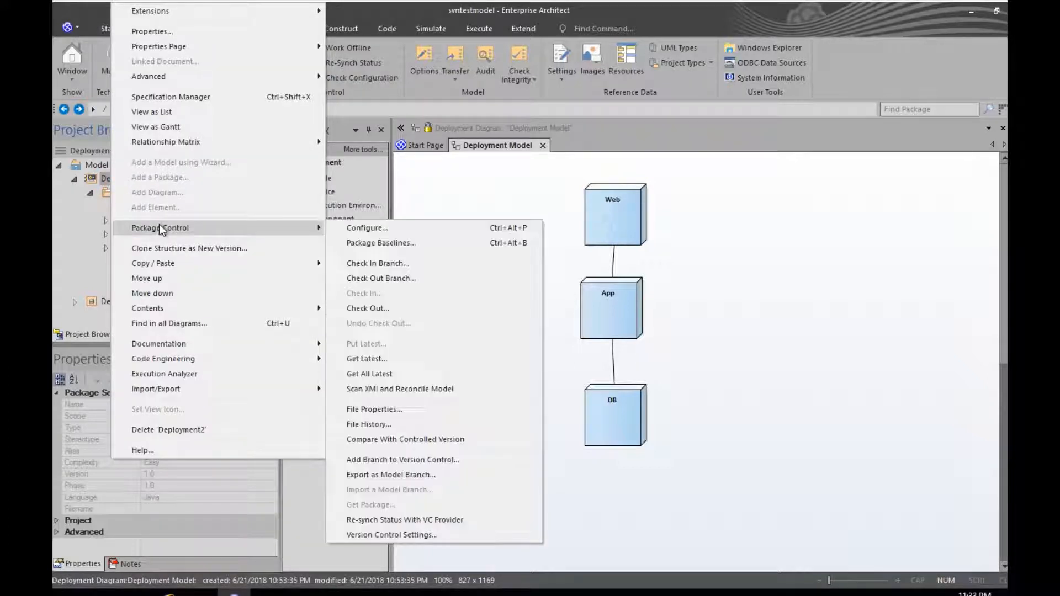
click(386, 308)
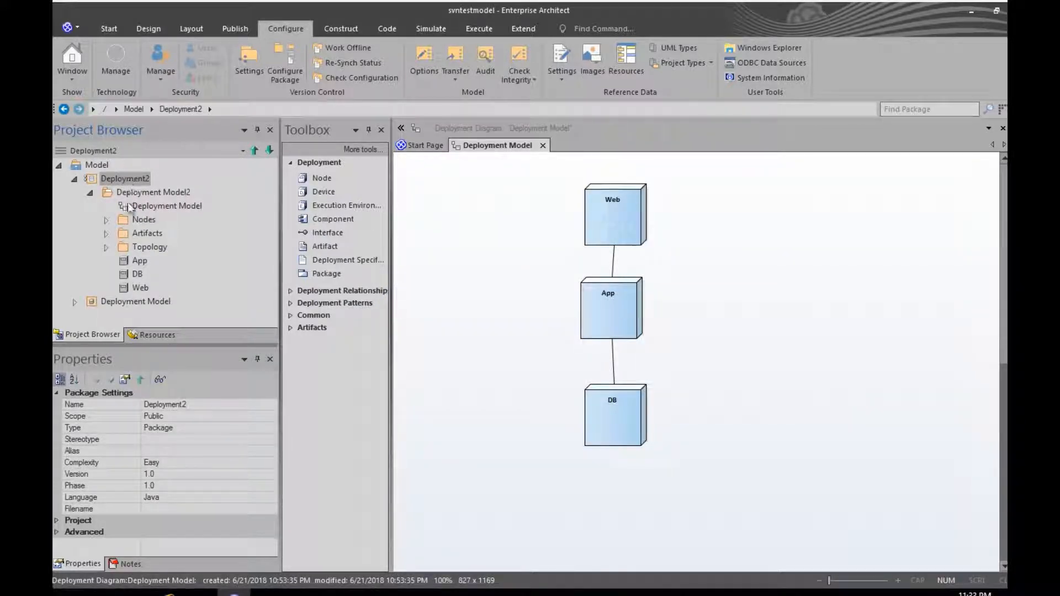
Step: Move Web to the right and add a new node named web2 beside it
drag(615, 213, 696, 216)
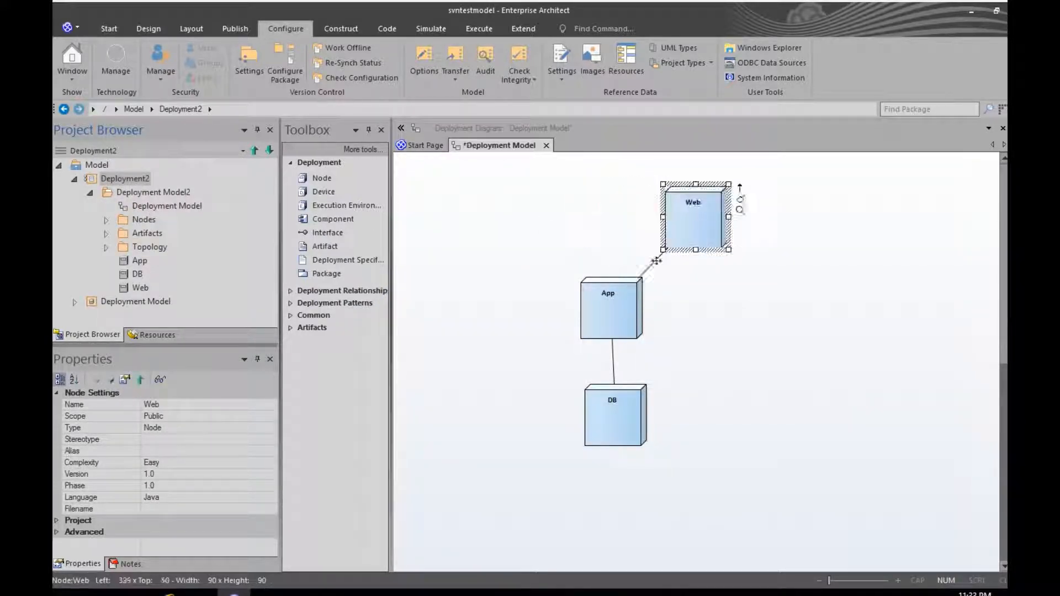
click(316, 178)
click(528, 216)
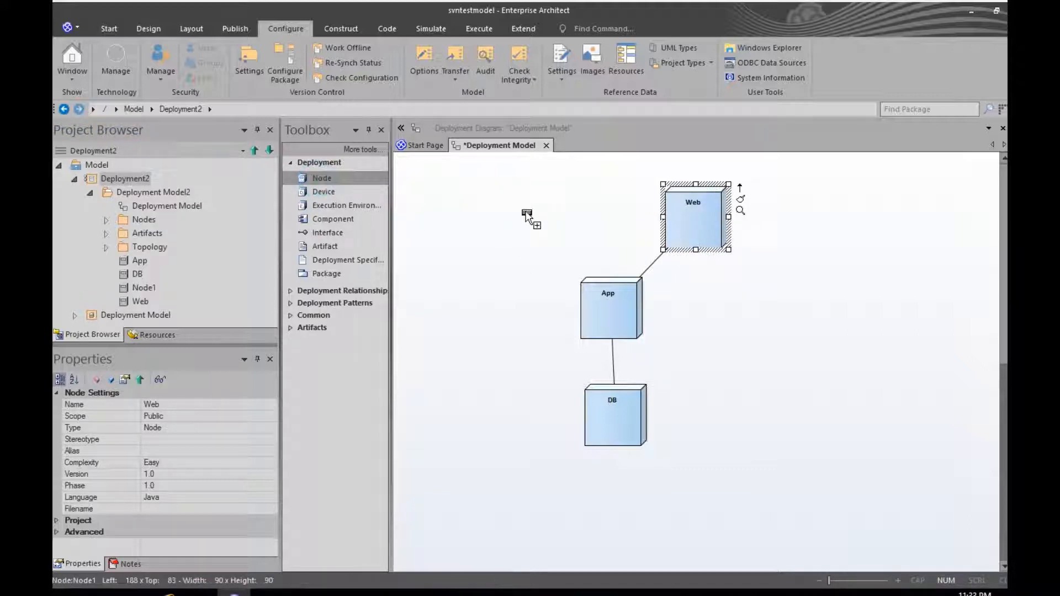
text(w)
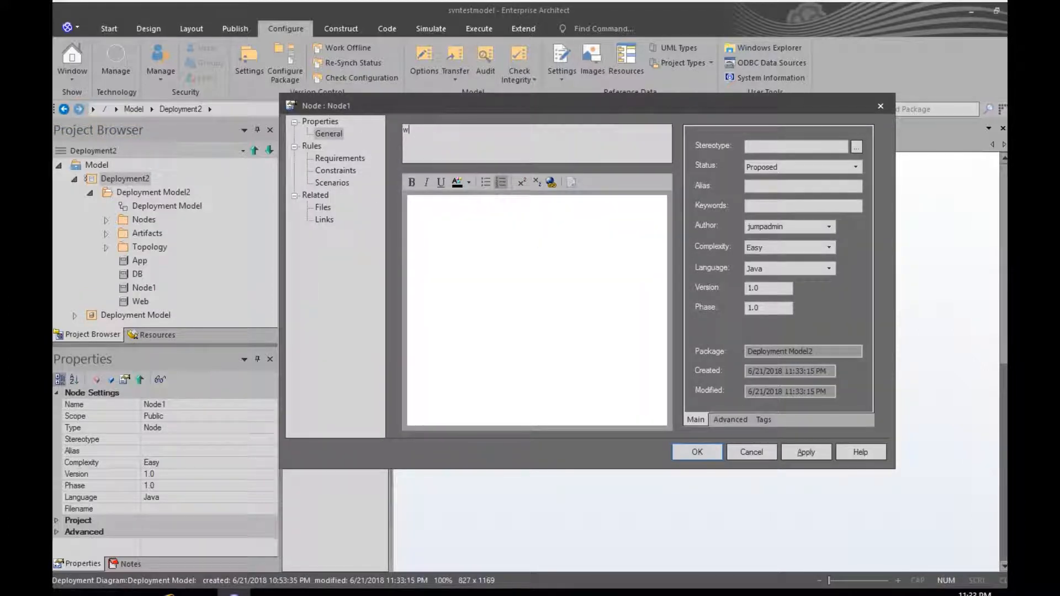
text(eb2)
click(696, 452)
drag(556, 251, 535, 225)
Step: Link web2 to App with an Association and Save All
drag(574, 184, 605, 297)
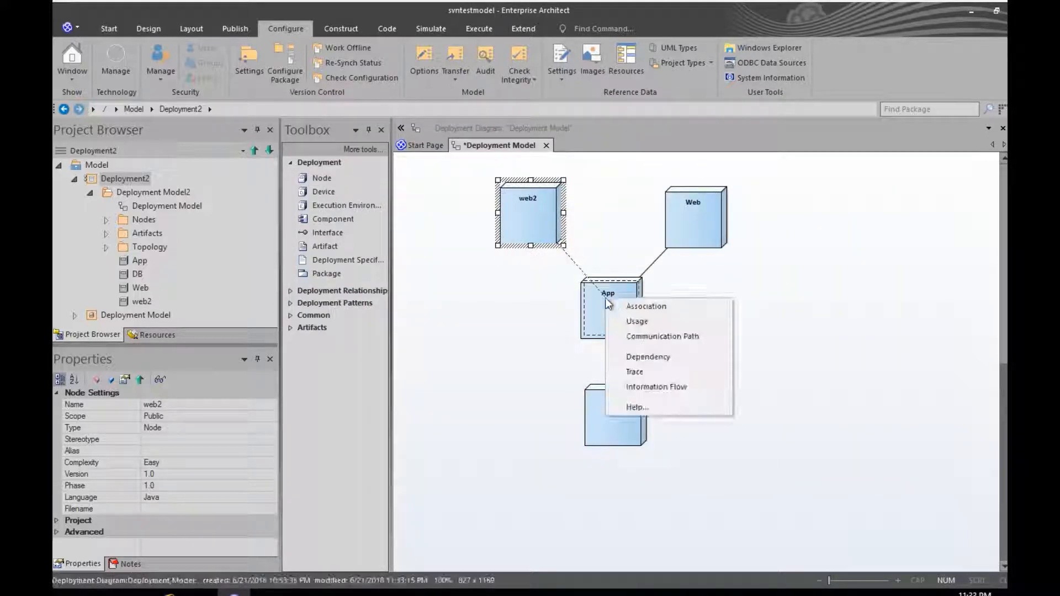
click(616, 304)
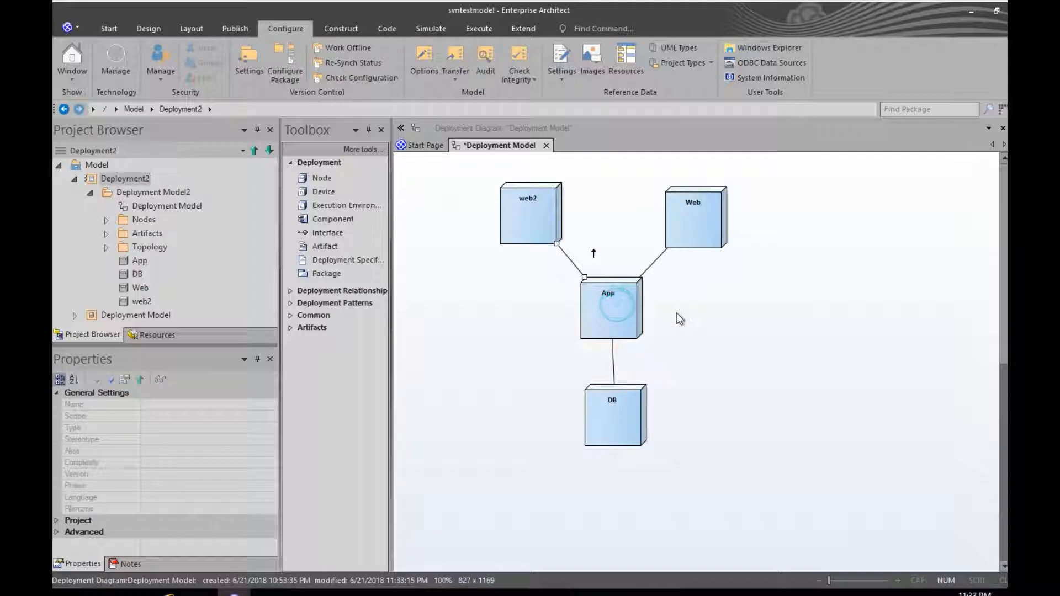
right_click(477, 145)
click(495, 169)
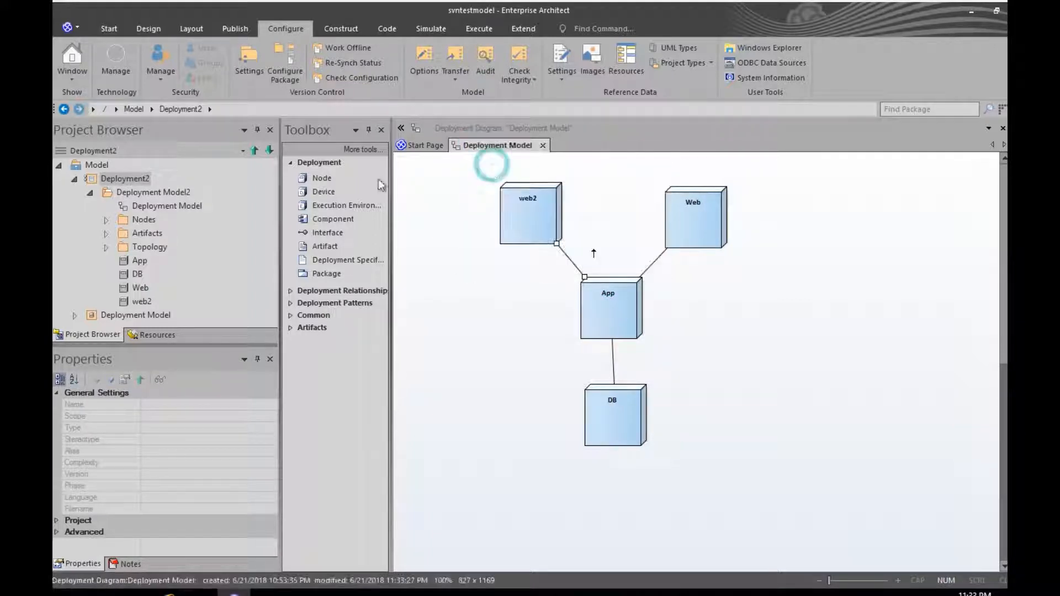
Step: Check in Deployment2 with the comment 'second time', then bring up the svnwork folder window
right_click(134, 181)
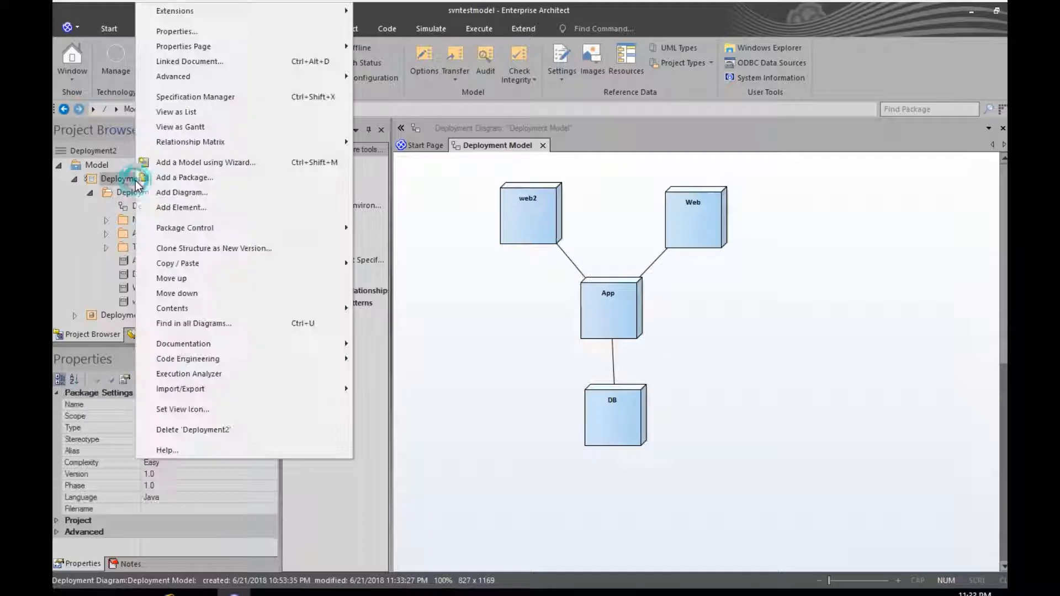
mouse_move(192, 234)
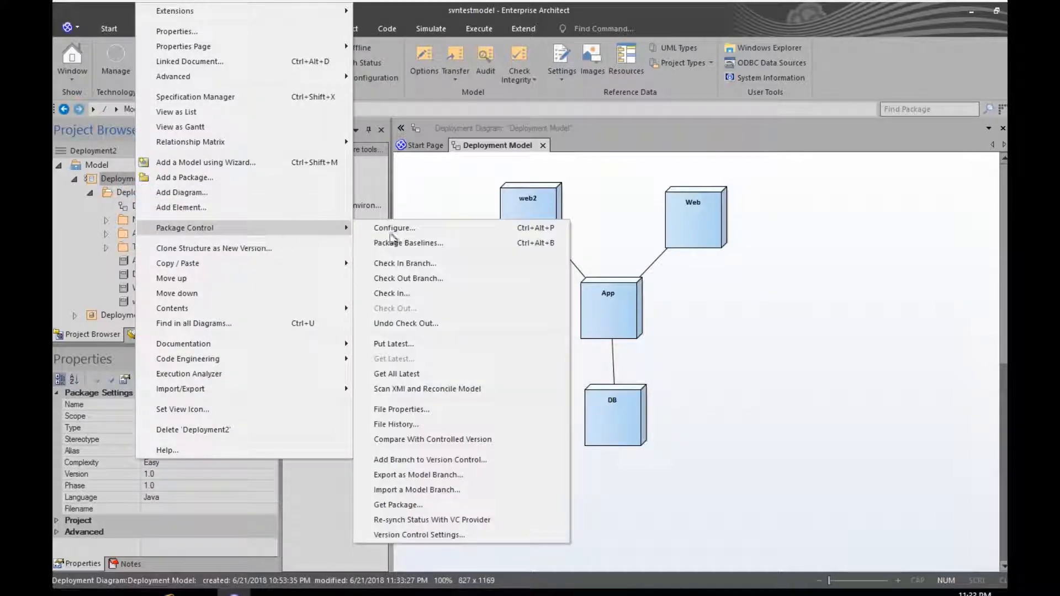
click(420, 297)
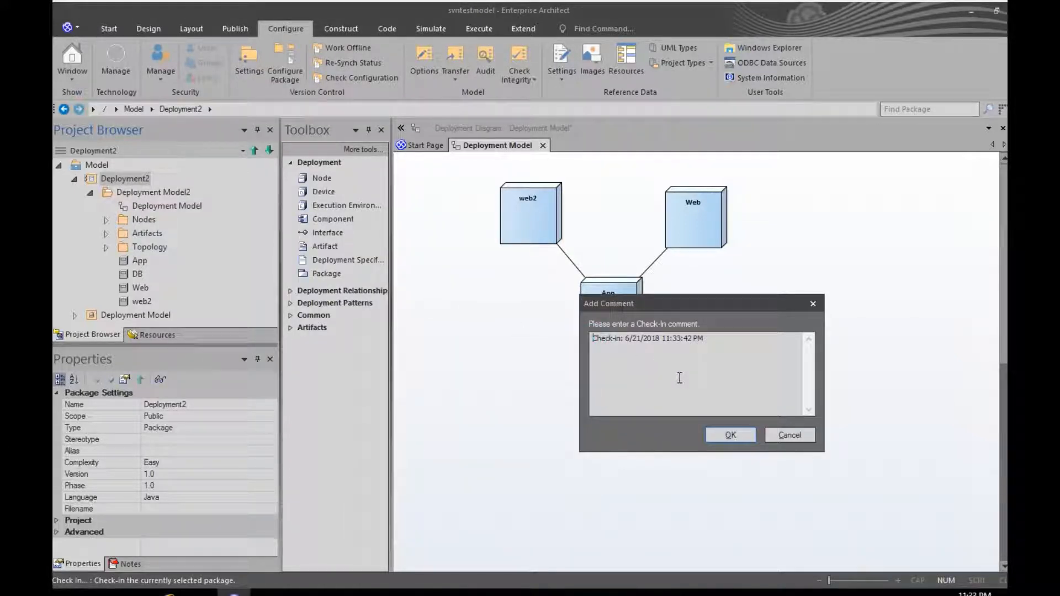
text(second )
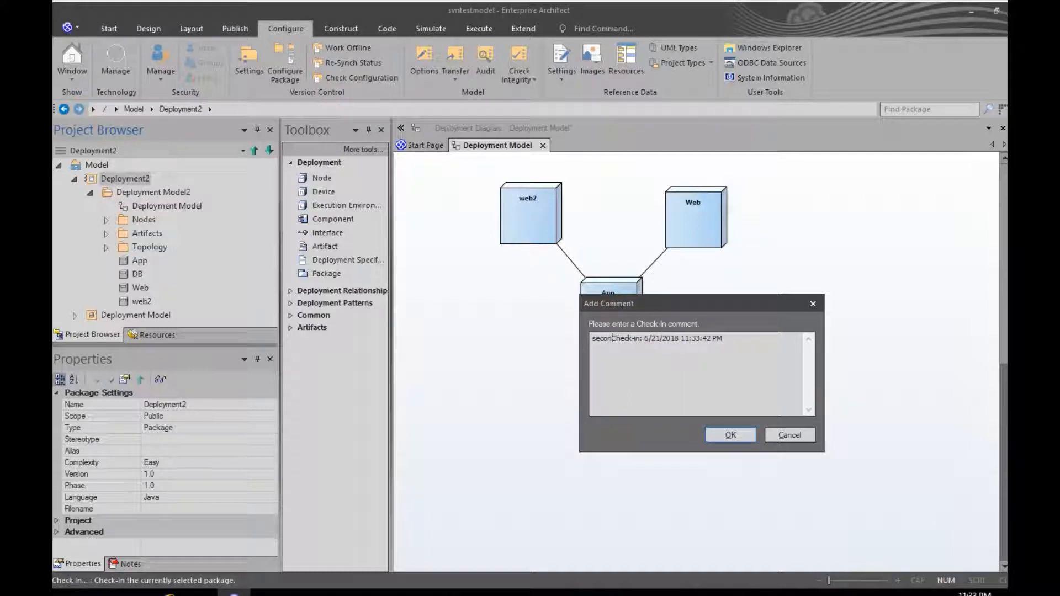
text(time)
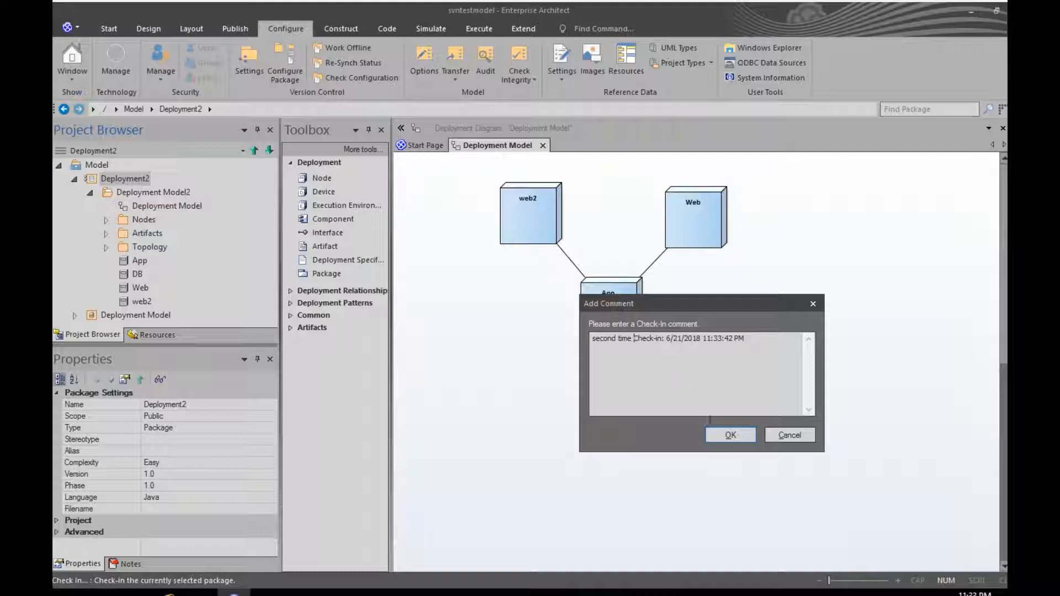
click(731, 436)
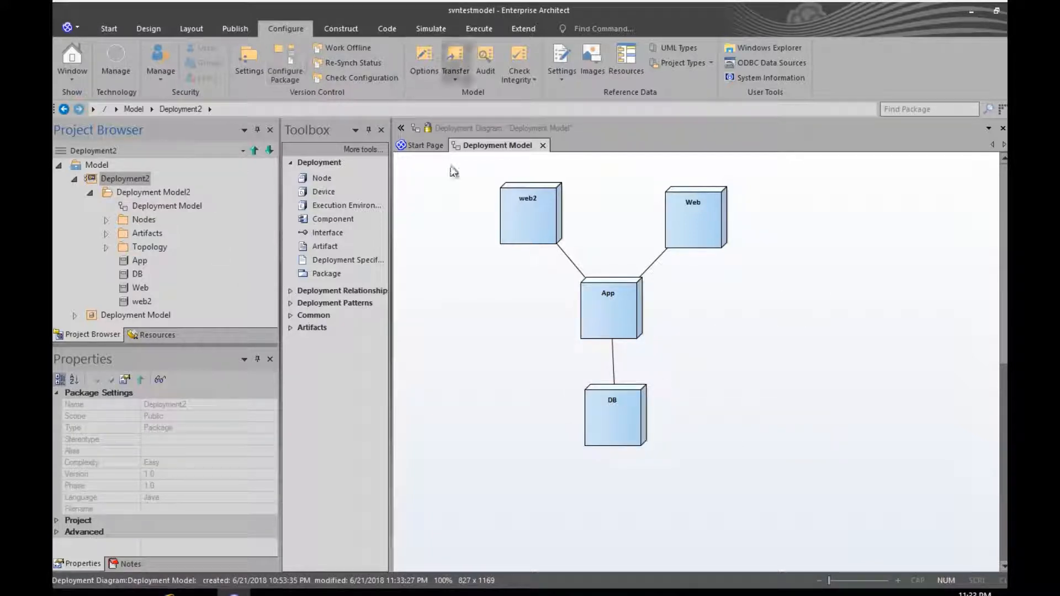
click(201, 592)
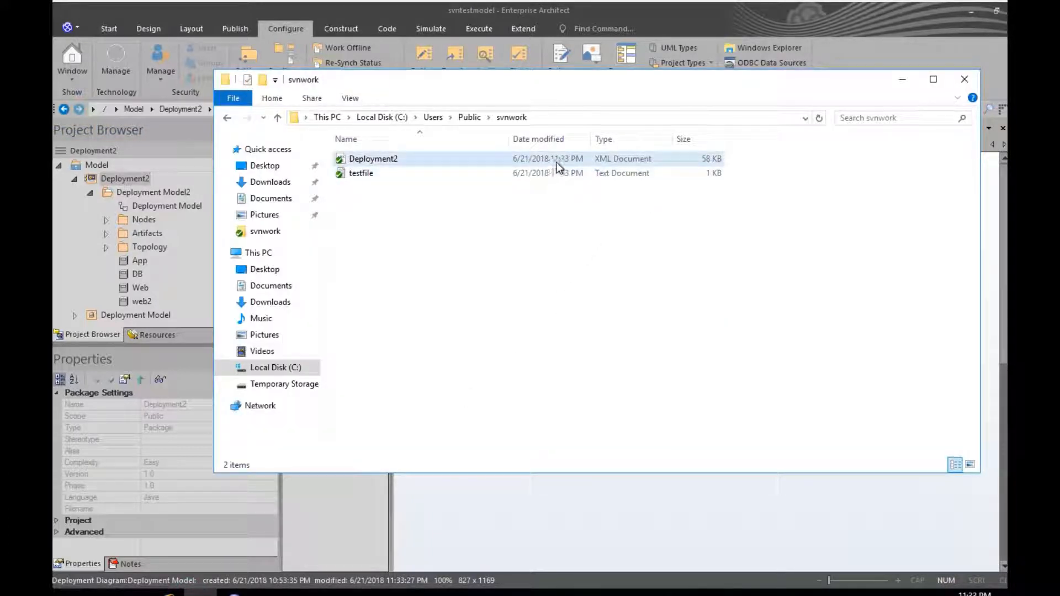
Step: Refresh the svnwork folder and show the SVN log for Deployment2.xml, which lists revision 7
right_click(470, 268)
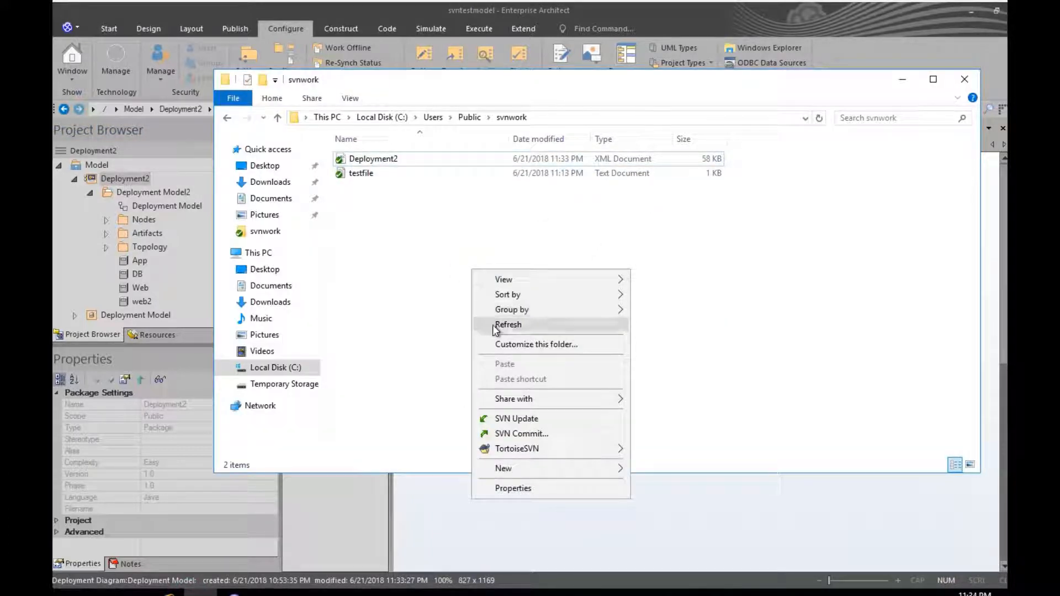
click(493, 325)
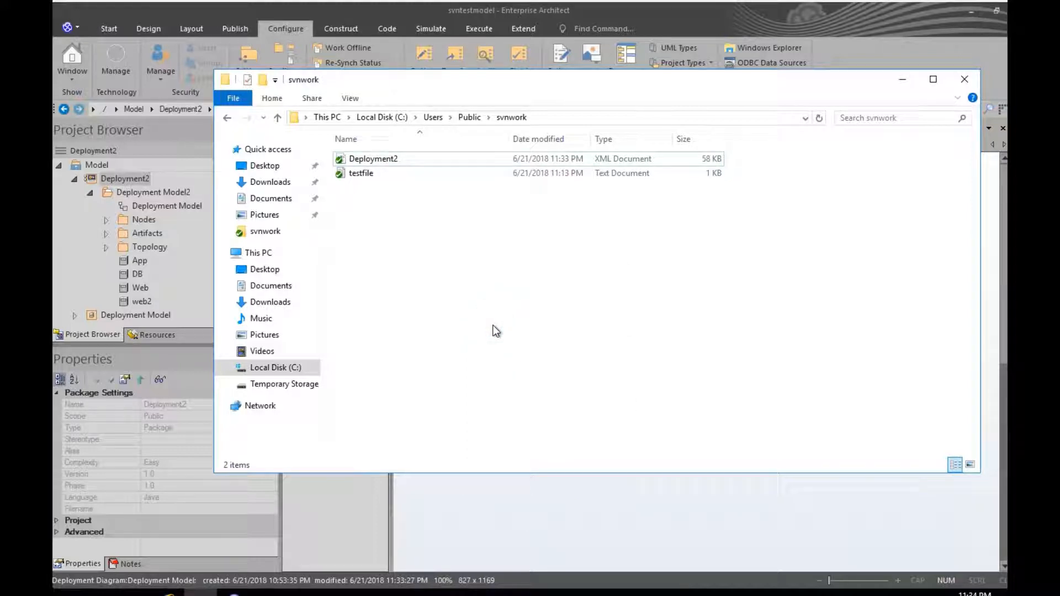
right_click(390, 162)
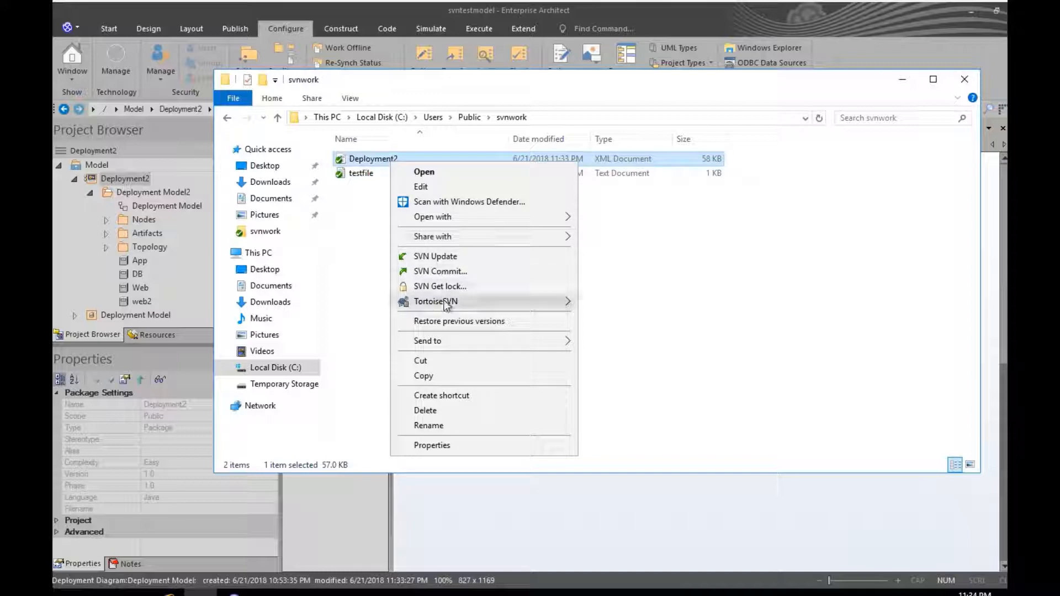
mouse_move(478, 301)
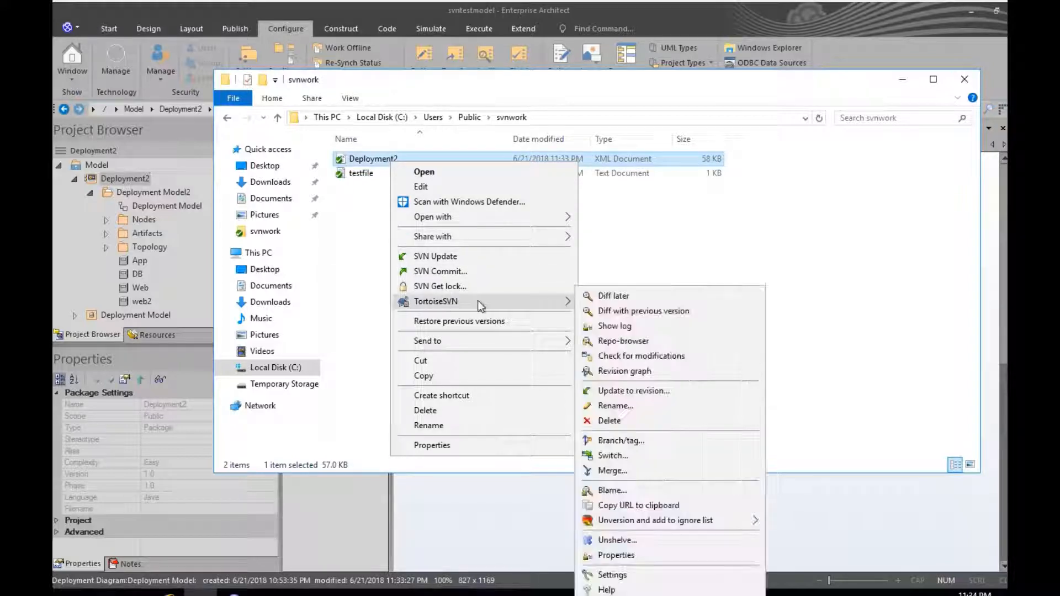
click(641, 330)
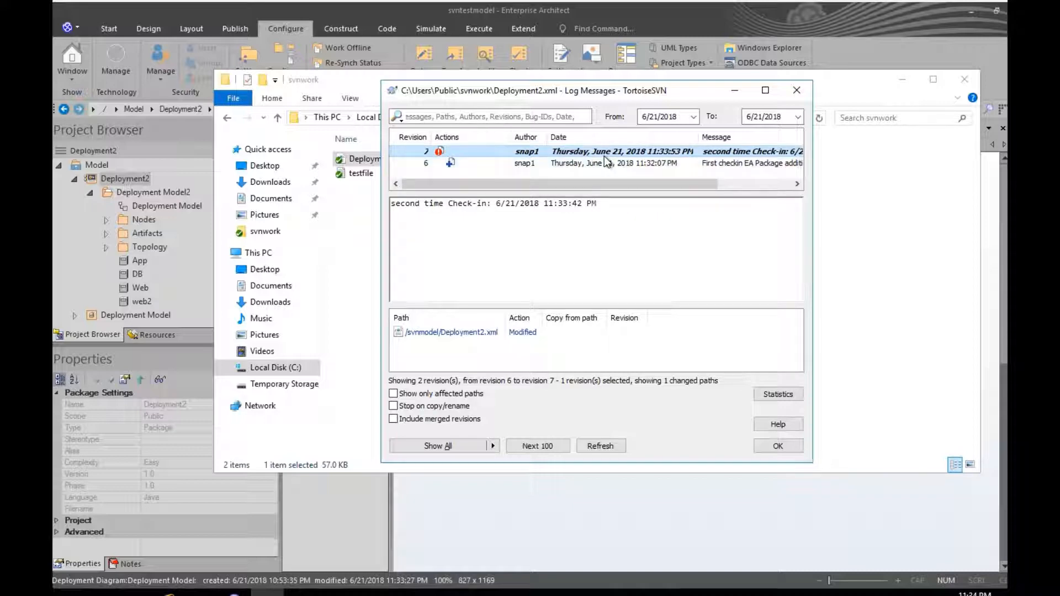
Step: Close the log messages window and select the Deployment2 package back in Enterprise Architect
click(794, 98)
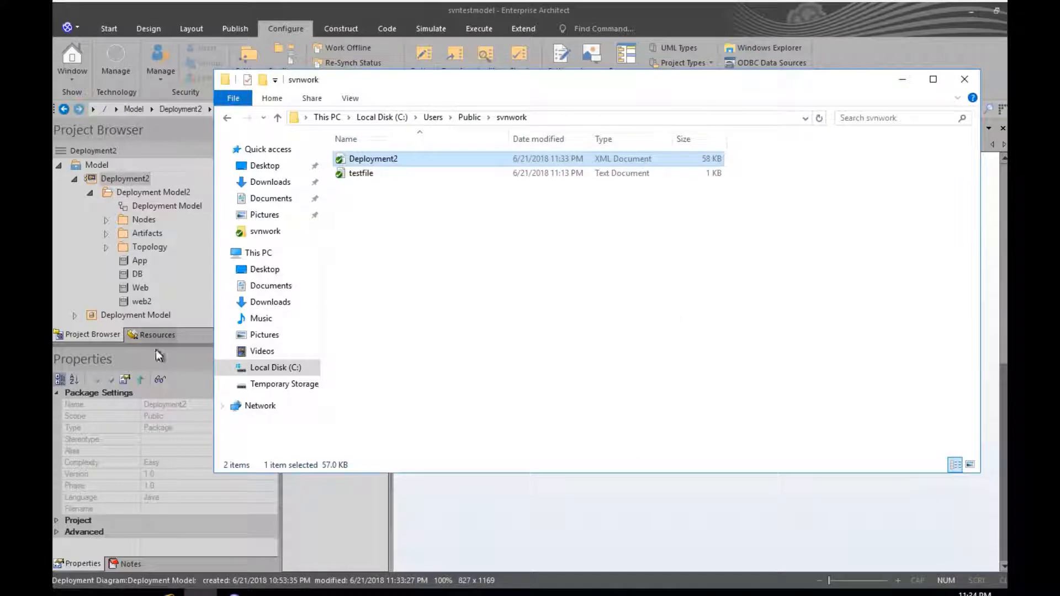
click(89, 242)
click(112, 180)
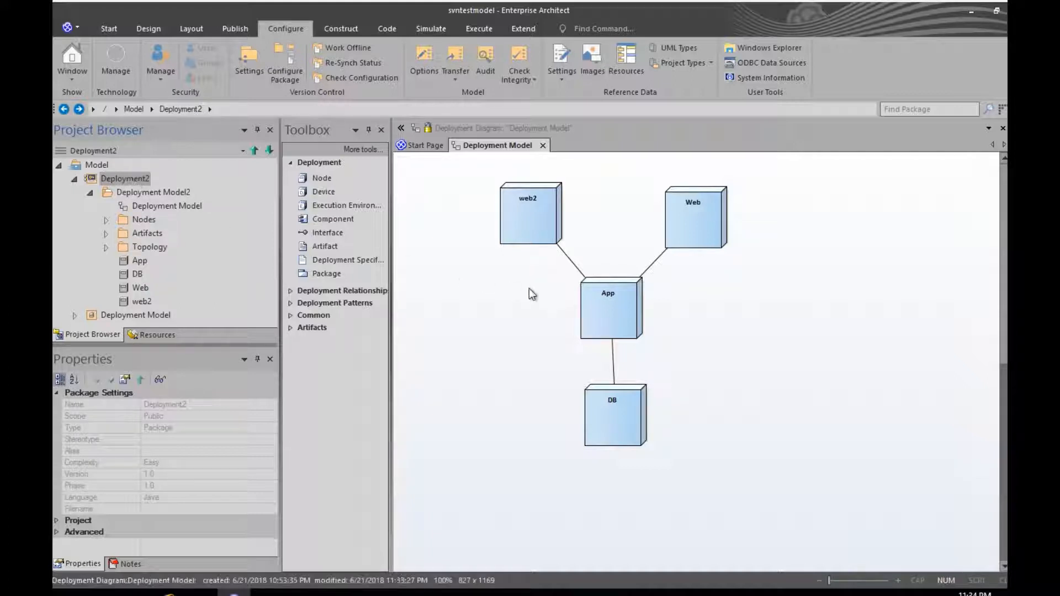
Step: Close the Deployment Model diagram, collapse Deployment Model2, and reselect the Deployment2 package
click(542, 145)
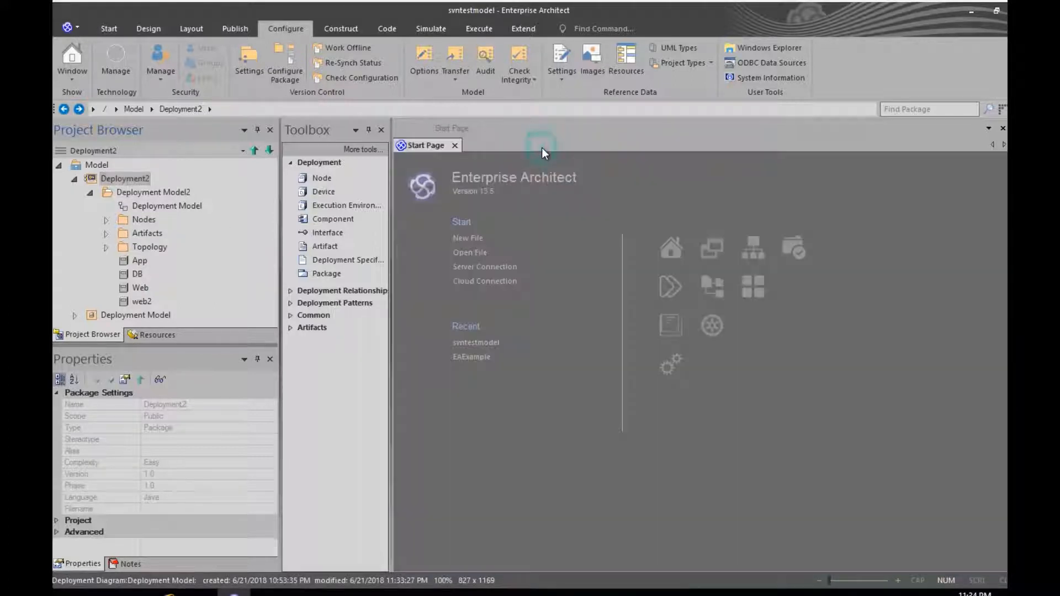
click(90, 192)
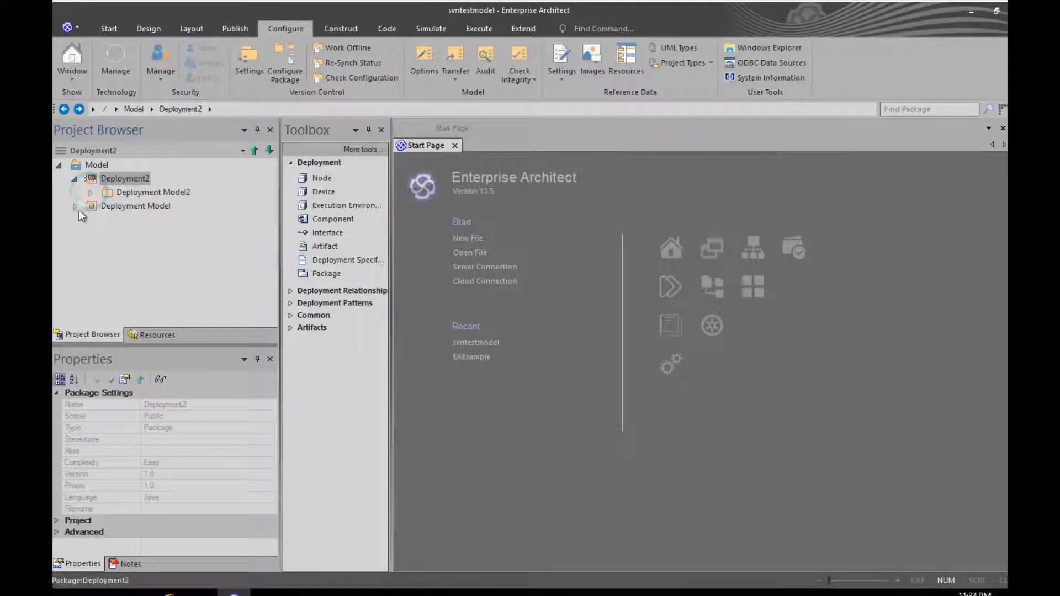
click(113, 206)
right_click(112, 206)
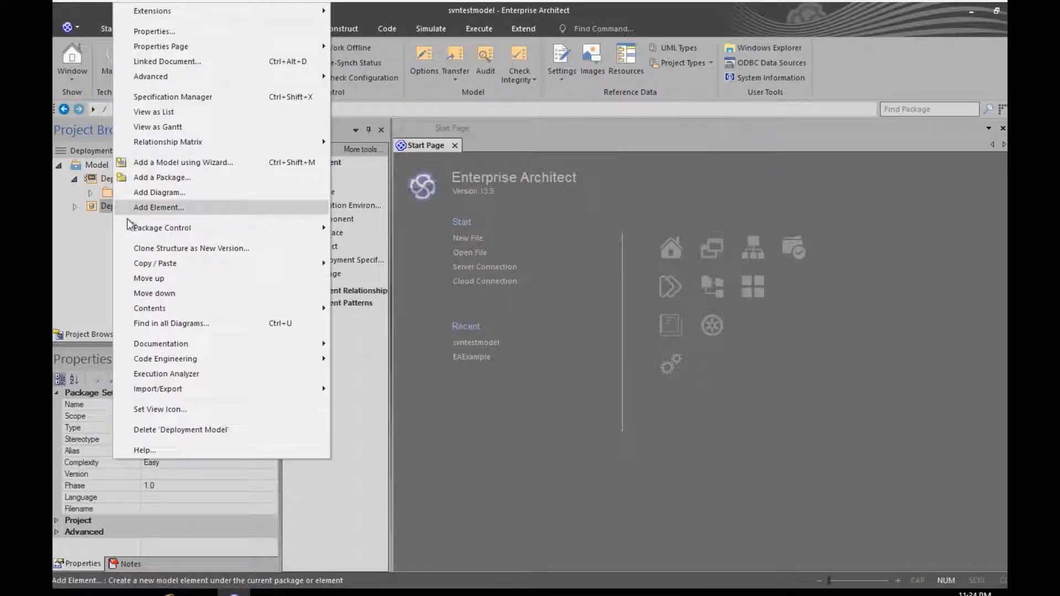
click(95, 258)
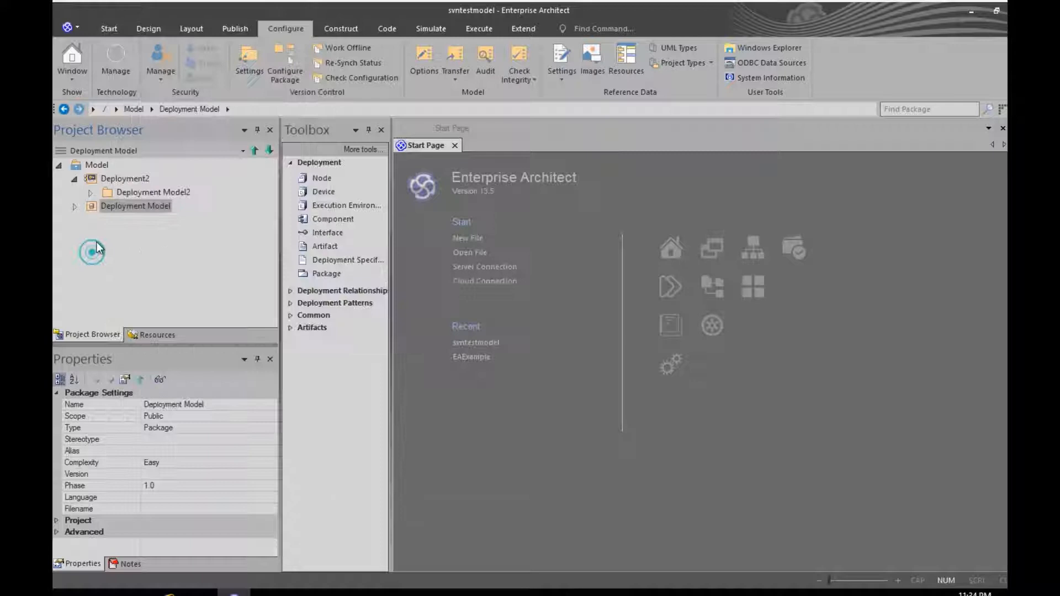
click(128, 180)
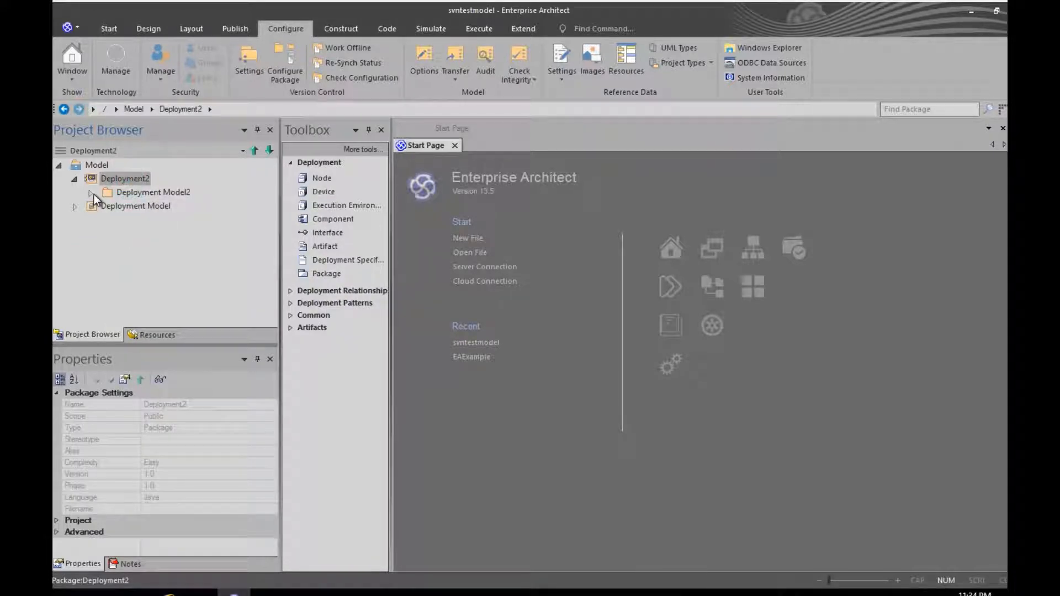